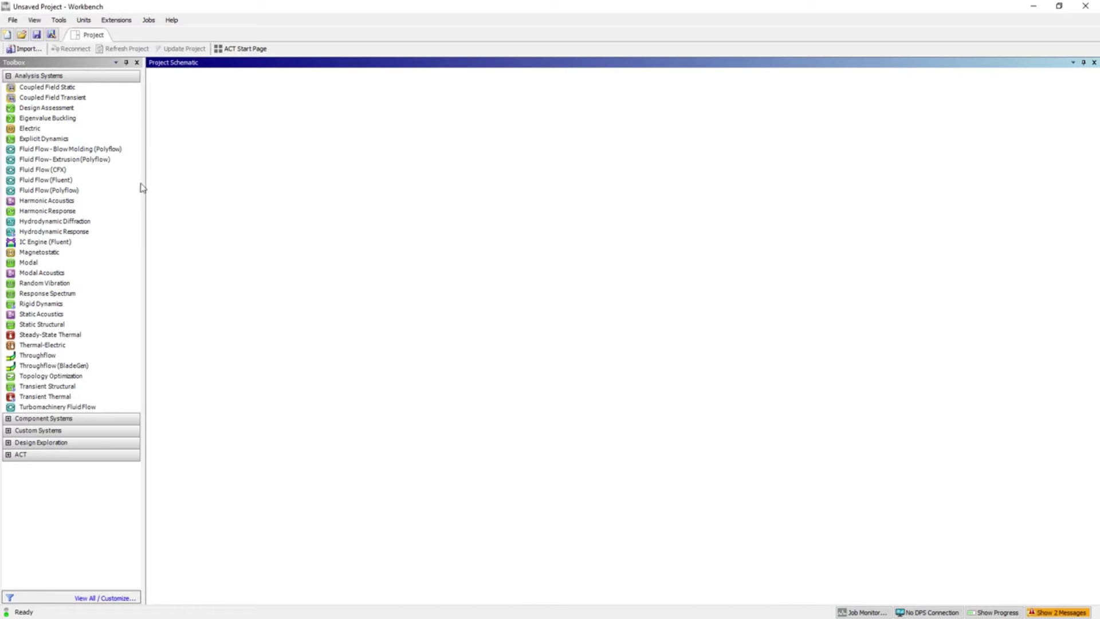
Step: Add a Fluid Flow (Fluent) analysis system to the project and open its geometry in DesignModeler
left_click_drag(79, 180, 252, 118)
right_click(243, 126)
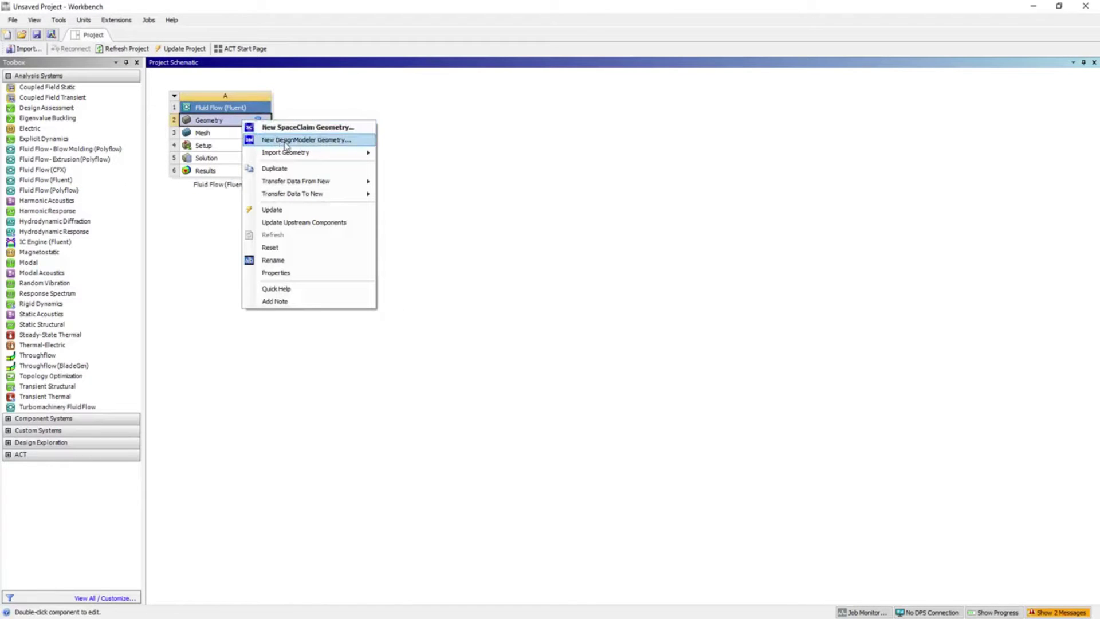
left_click(293, 140)
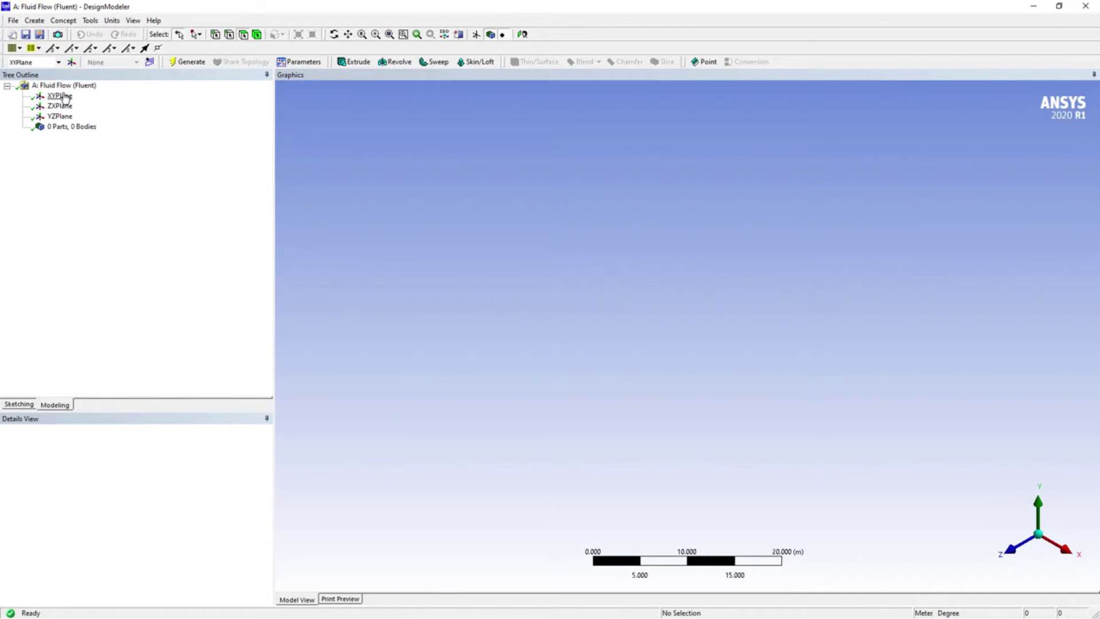
Step: Create a new sketch on the XYPlane
left_click(61, 96)
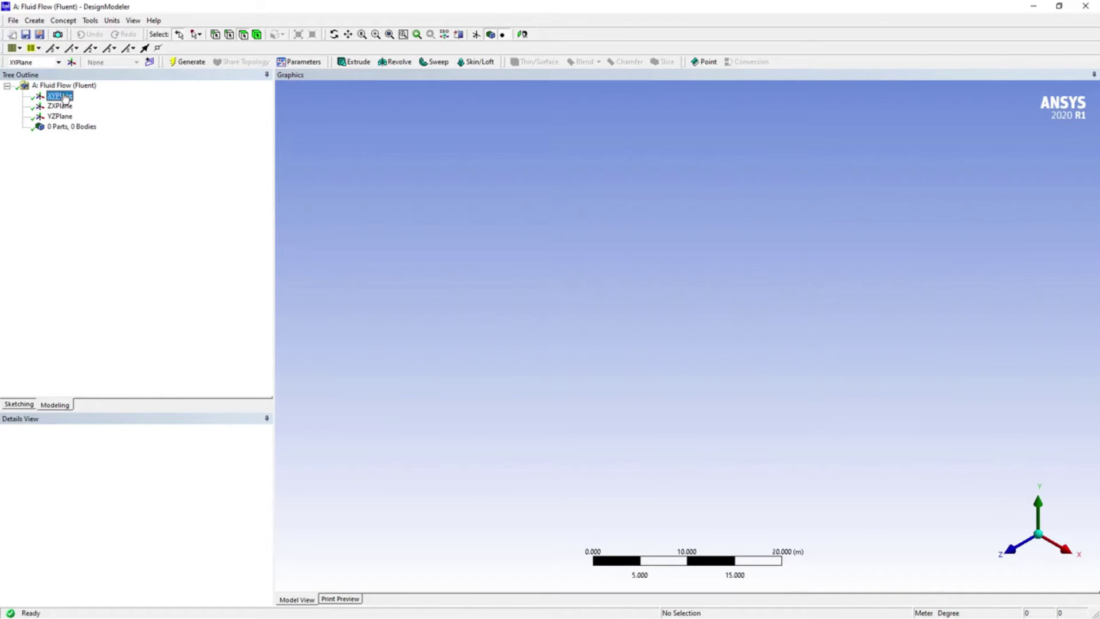
left_click(111, 21)
left_click(12, 215)
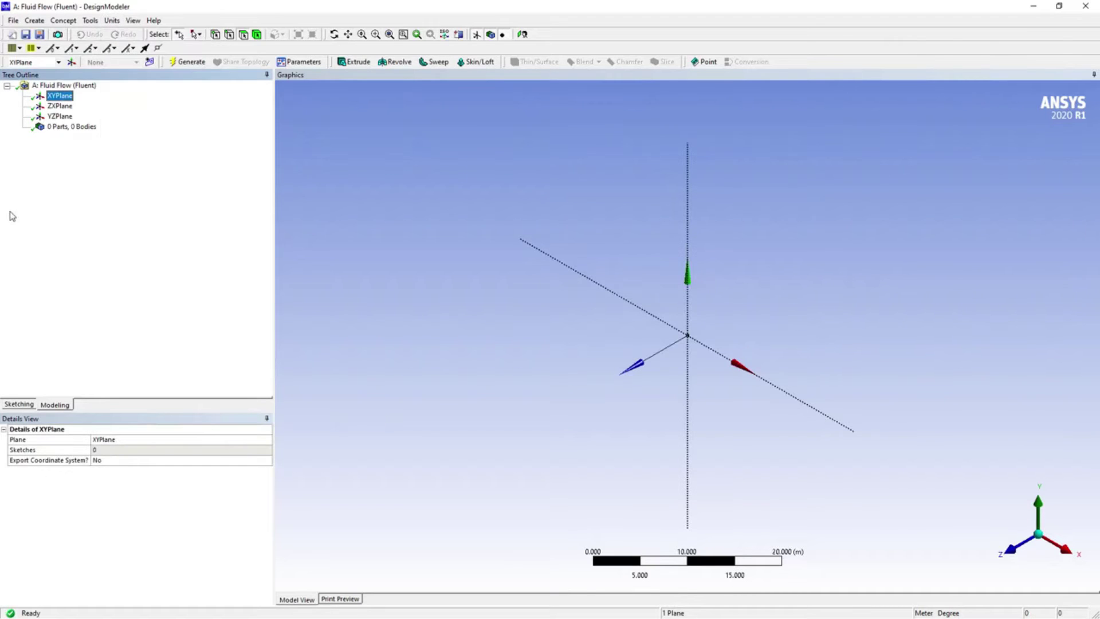
left_click(149, 61)
left_click(1008, 549)
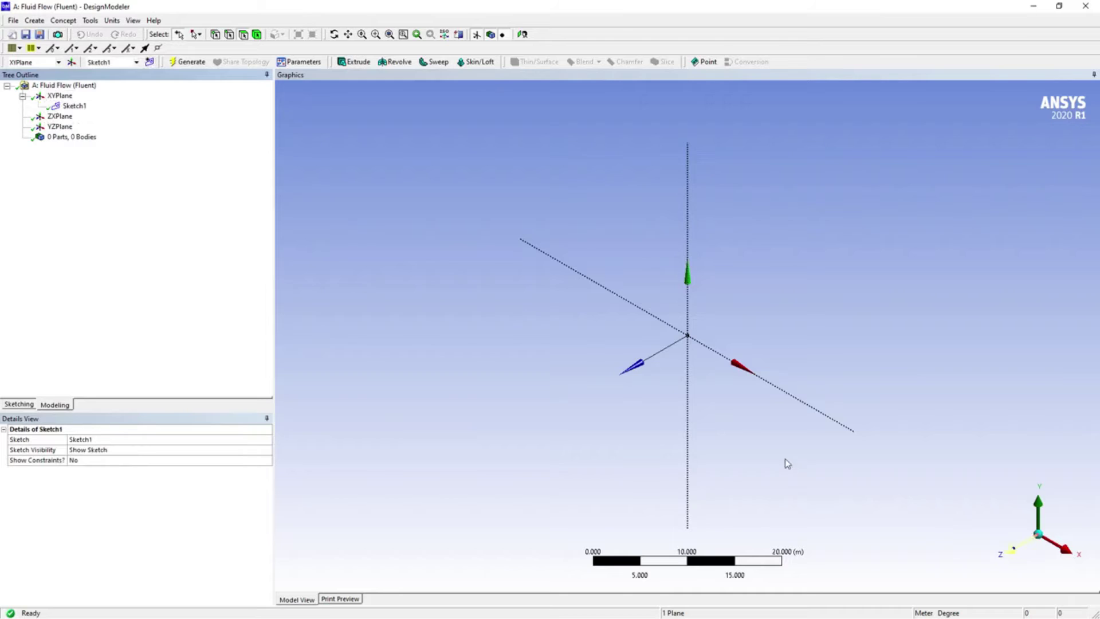
Step: Sketch a rectangle from the origin into the positive X and Y quadrant, about 1.76 m wide and 1.68 m high
left_click(19, 405)
left_click(30, 152)
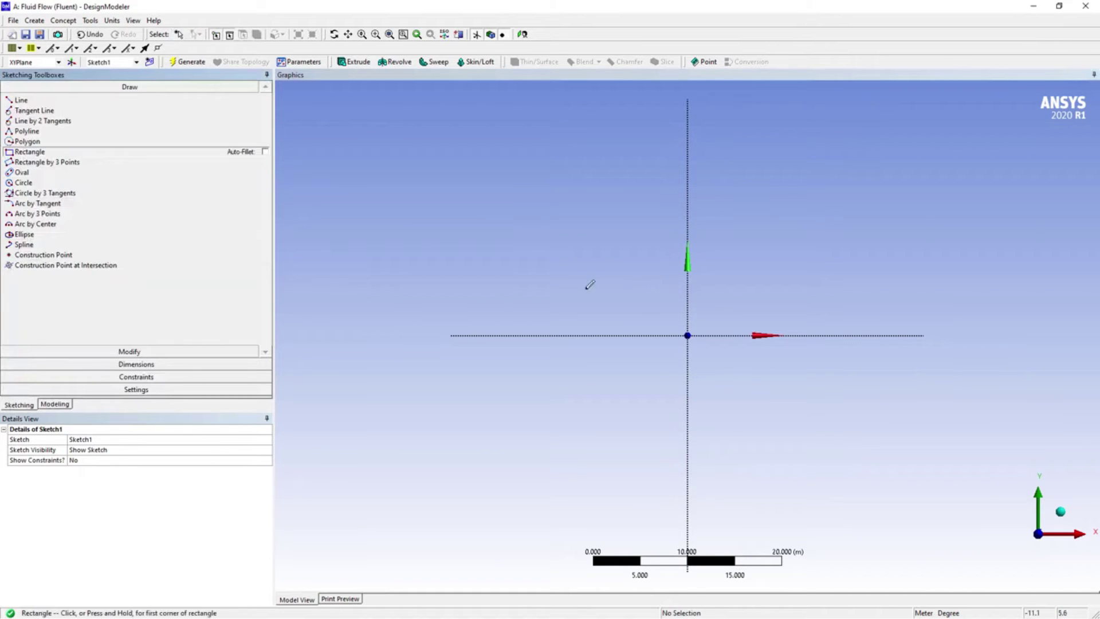
scroll(692, 302, "up", 2)
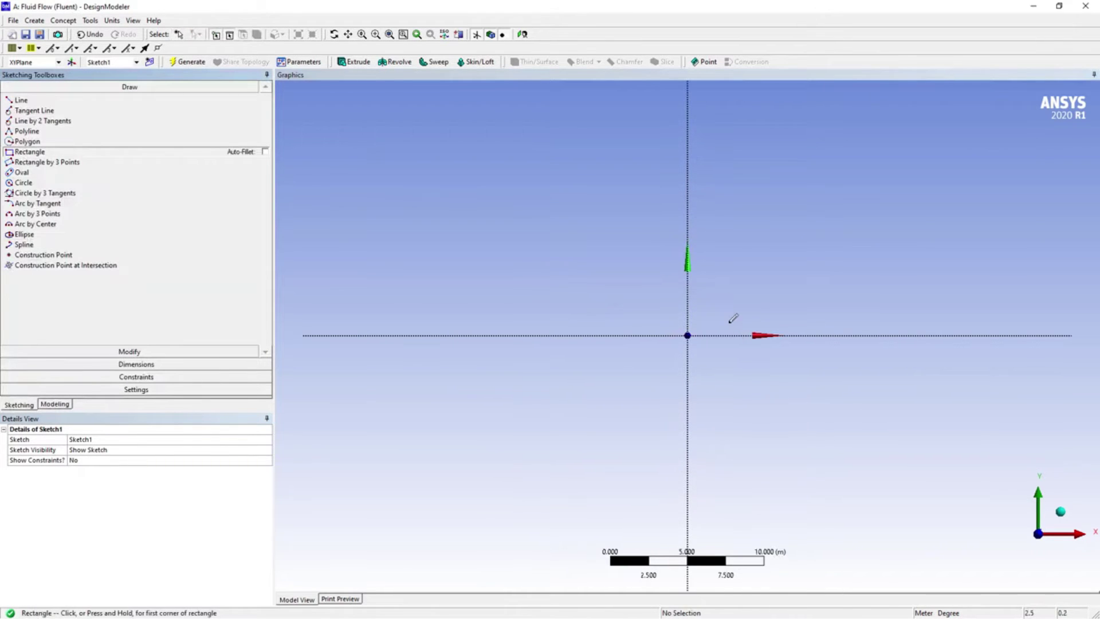
scroll(729, 321, "up", 1)
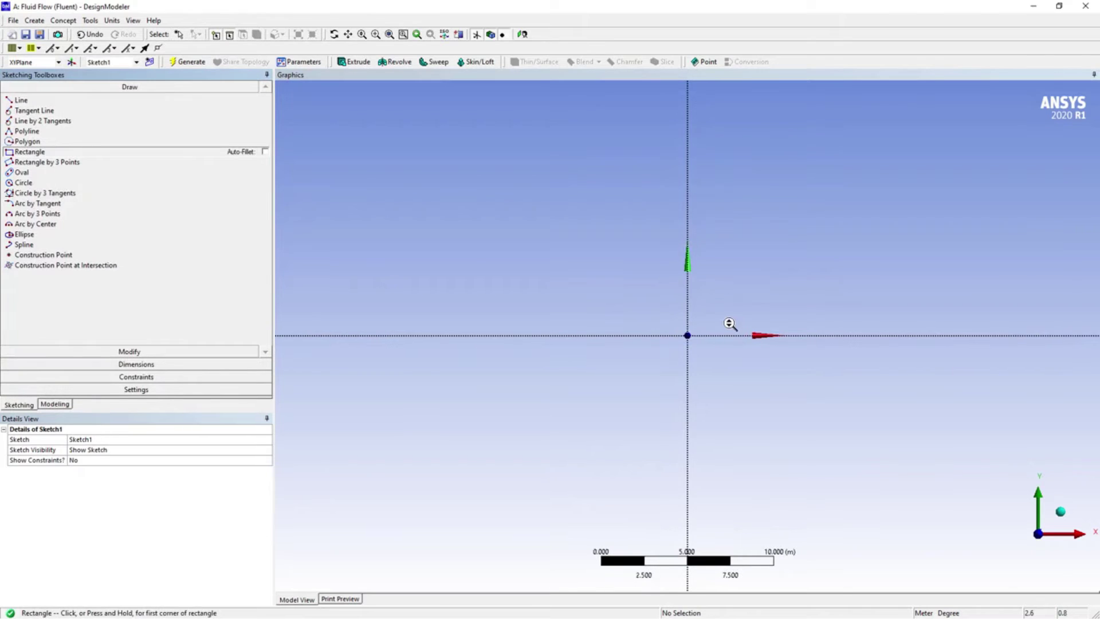
left_click(687, 335)
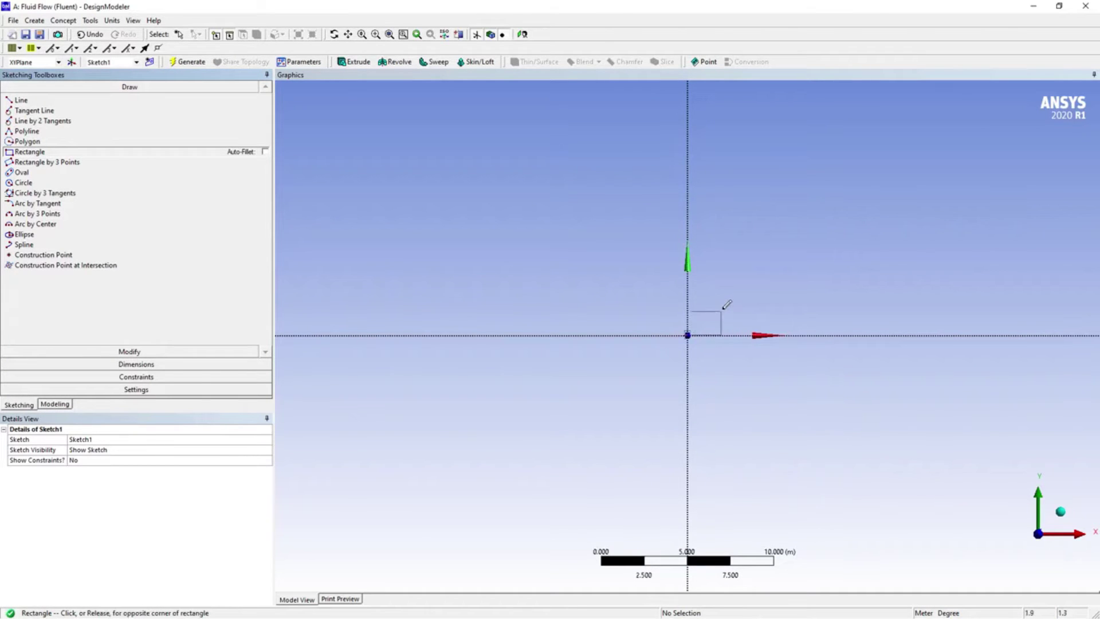
left_click(718, 307)
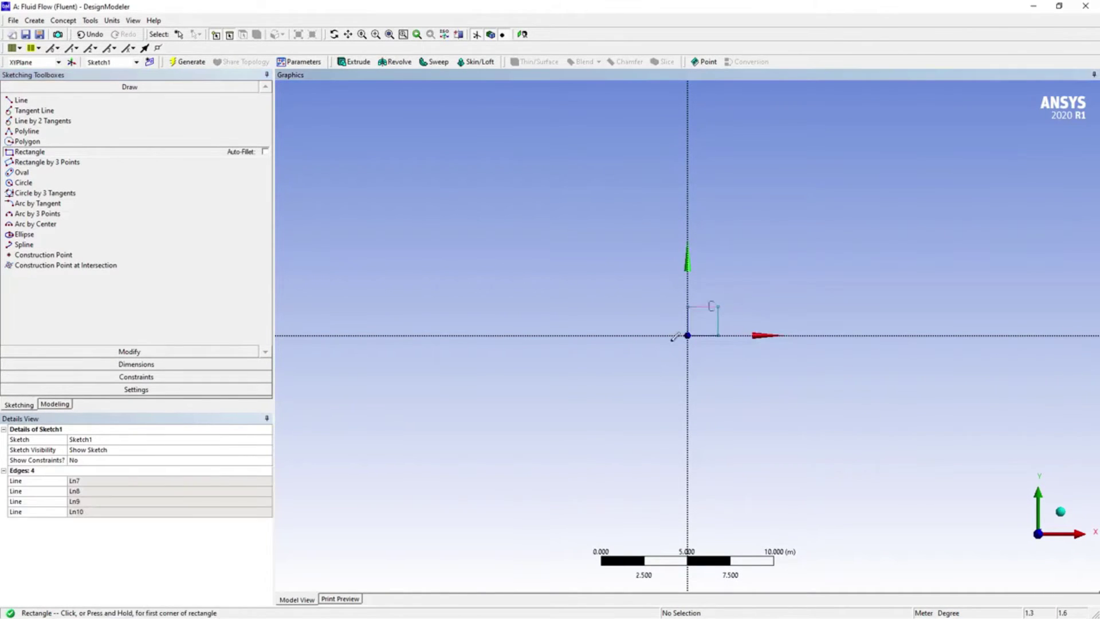
Step: Add general dimensions to the rectangle's height and width
left_click(136, 364)
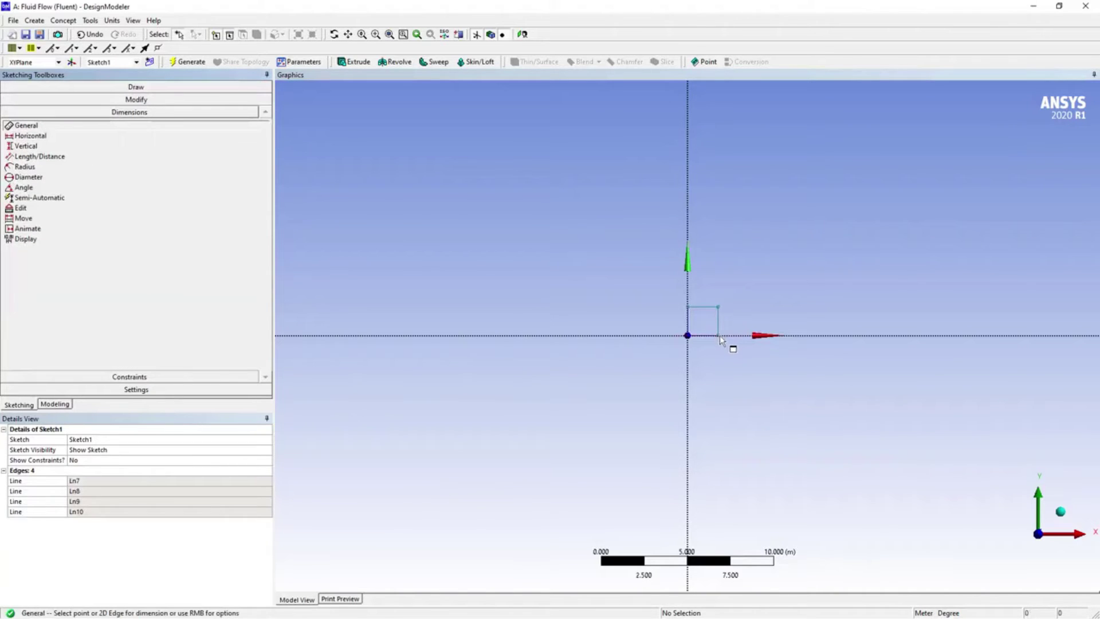
left_click(719, 324)
left_click(740, 326)
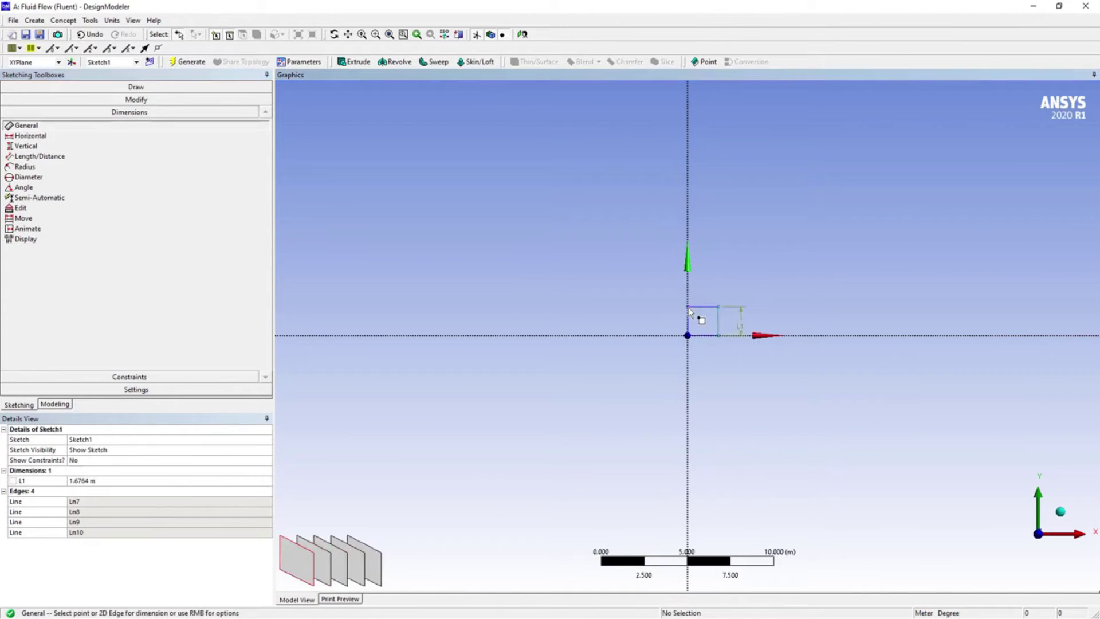
left_click(688, 307)
left_click(718, 308)
left_click(716, 291)
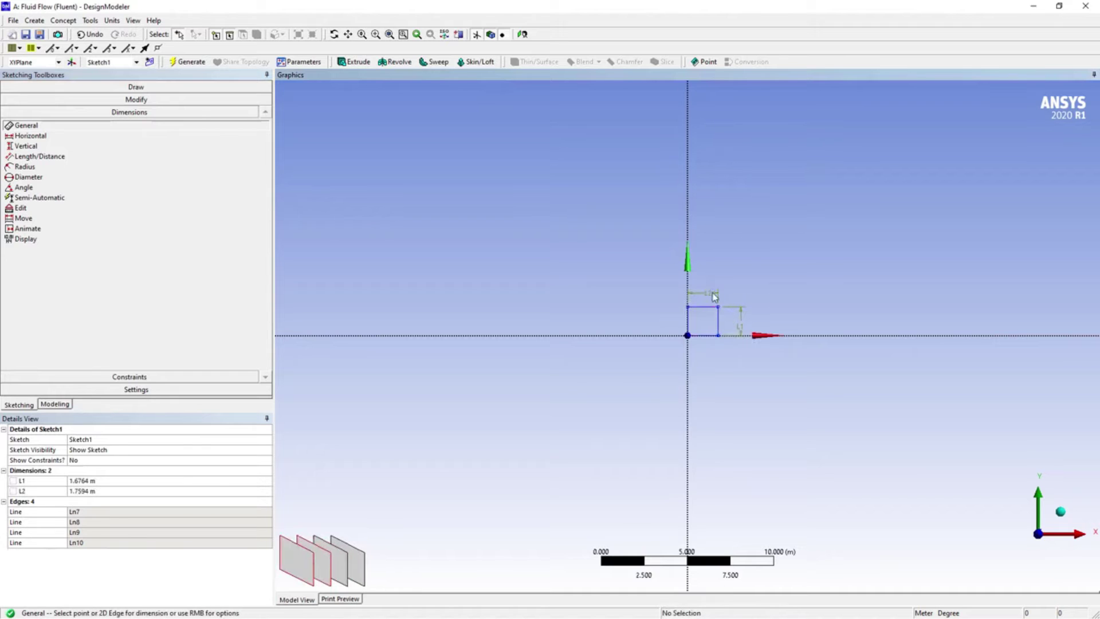
Step: Set both the height L1 and the width L2 of the rectangle to 0.125 m
left_click(102, 480)
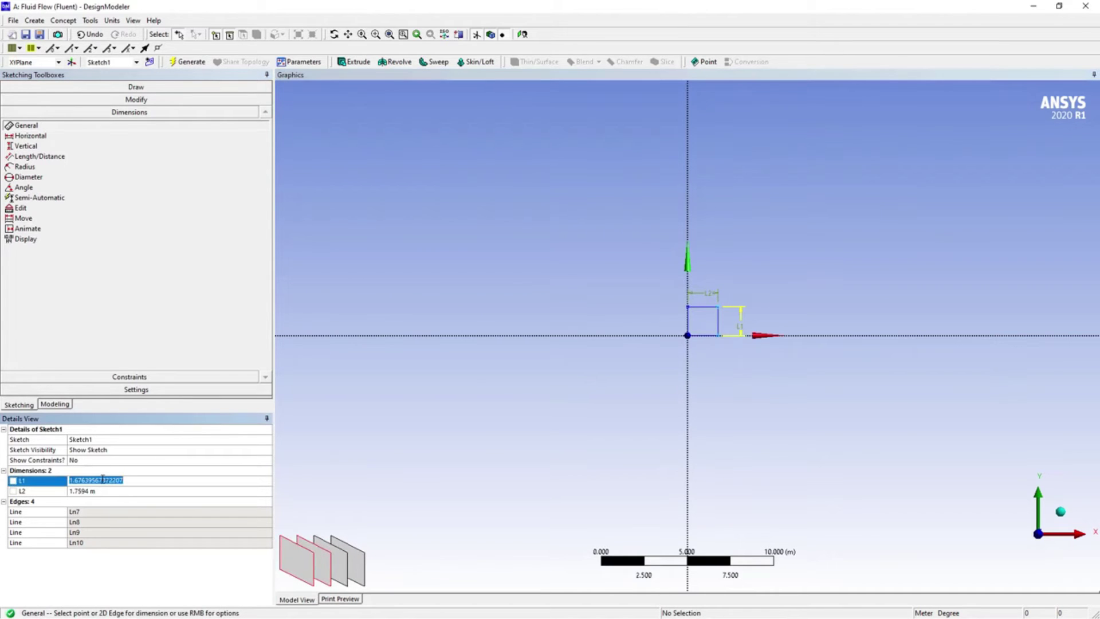
type("0.125")
left_click(135, 491)
type("0")
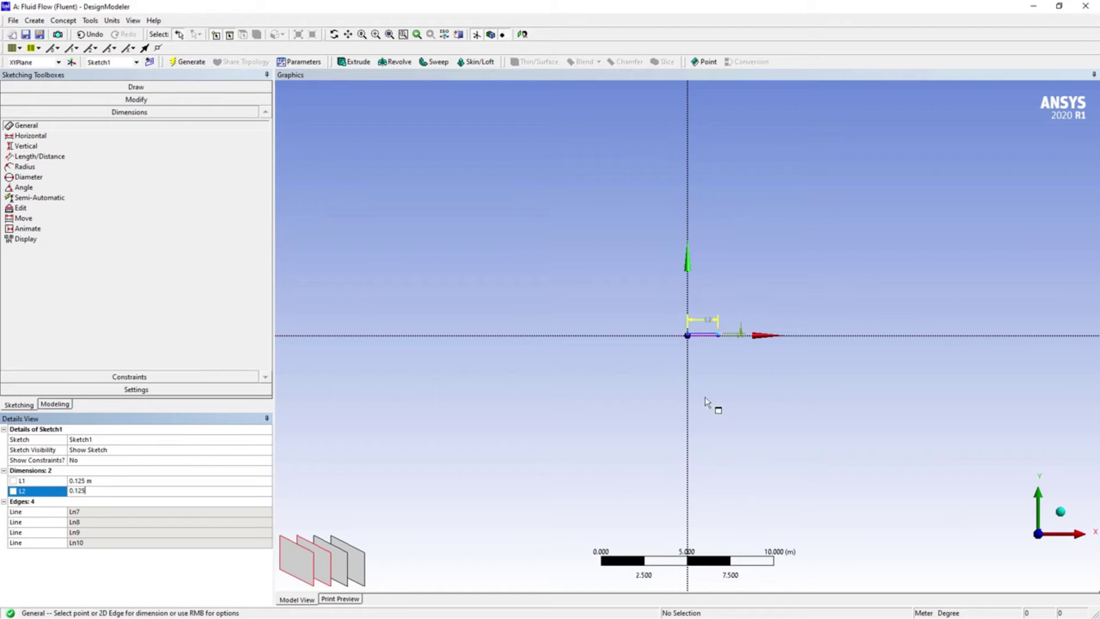
key("Return")
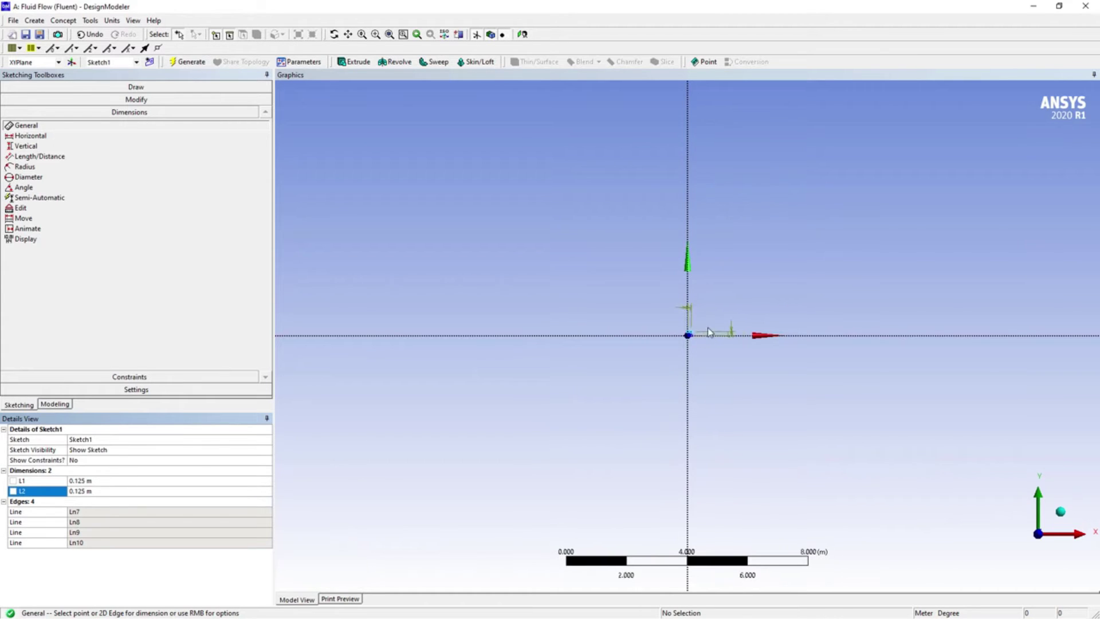
Step: Generate a surface from the 0.125 m square sketch, using the Add Frozen operation
scroll(698, 335, "up", 10)
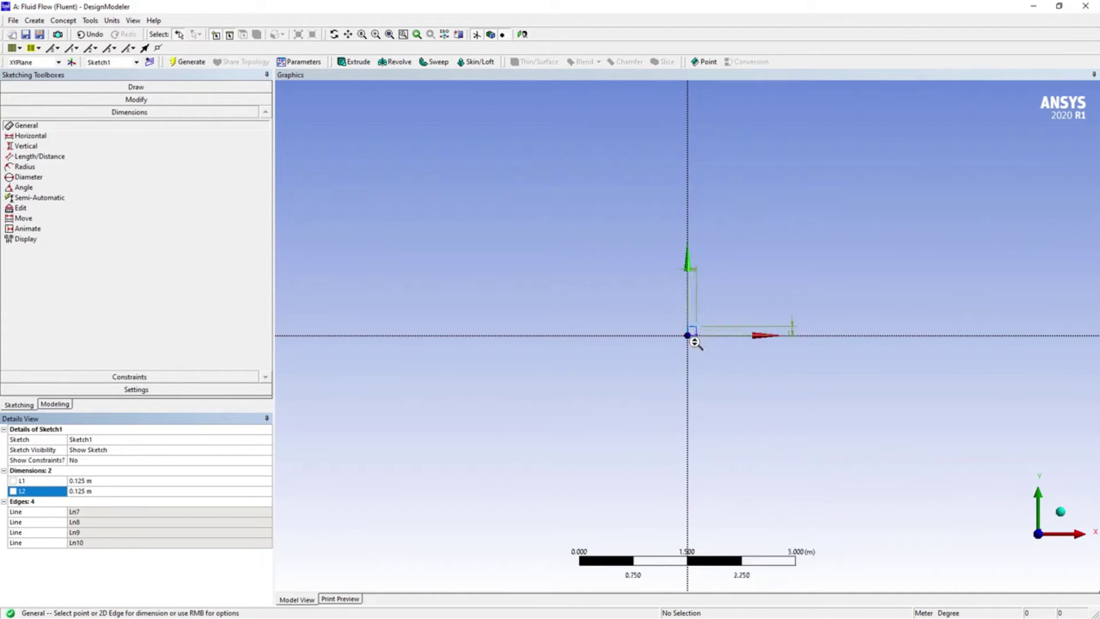
scroll(702, 343, "up", 3)
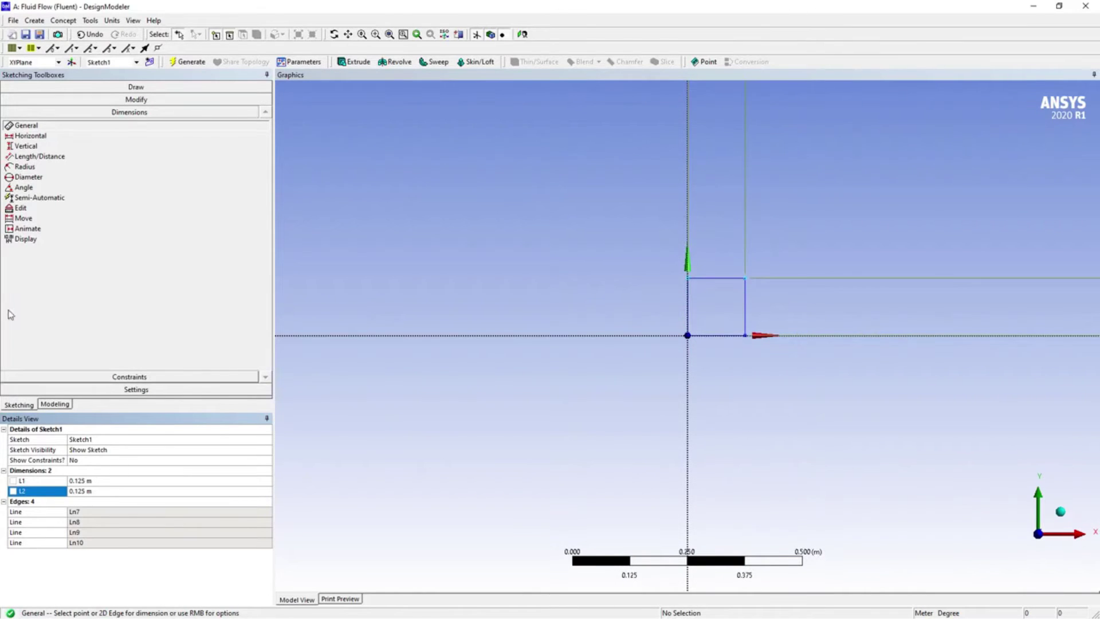
left_click(61, 21)
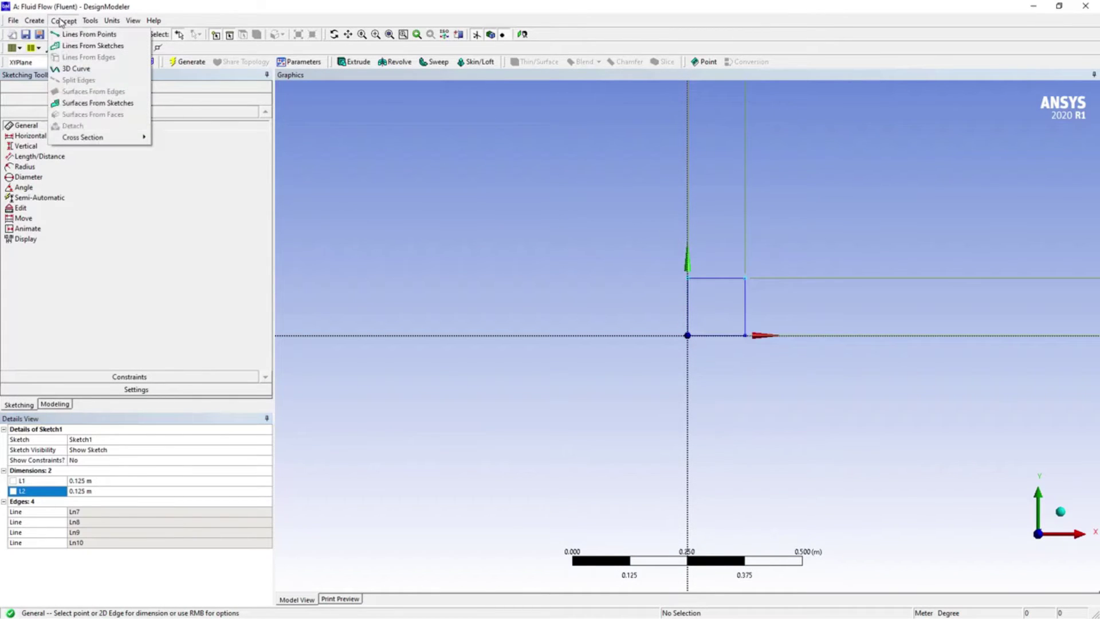
left_click(127, 107)
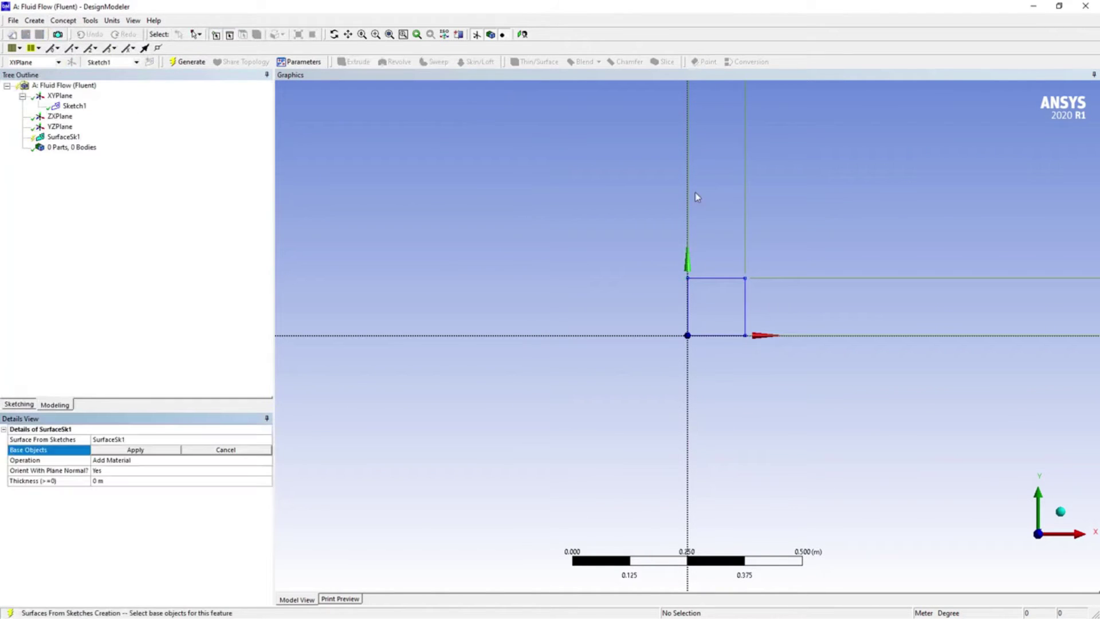
left_click(714, 279)
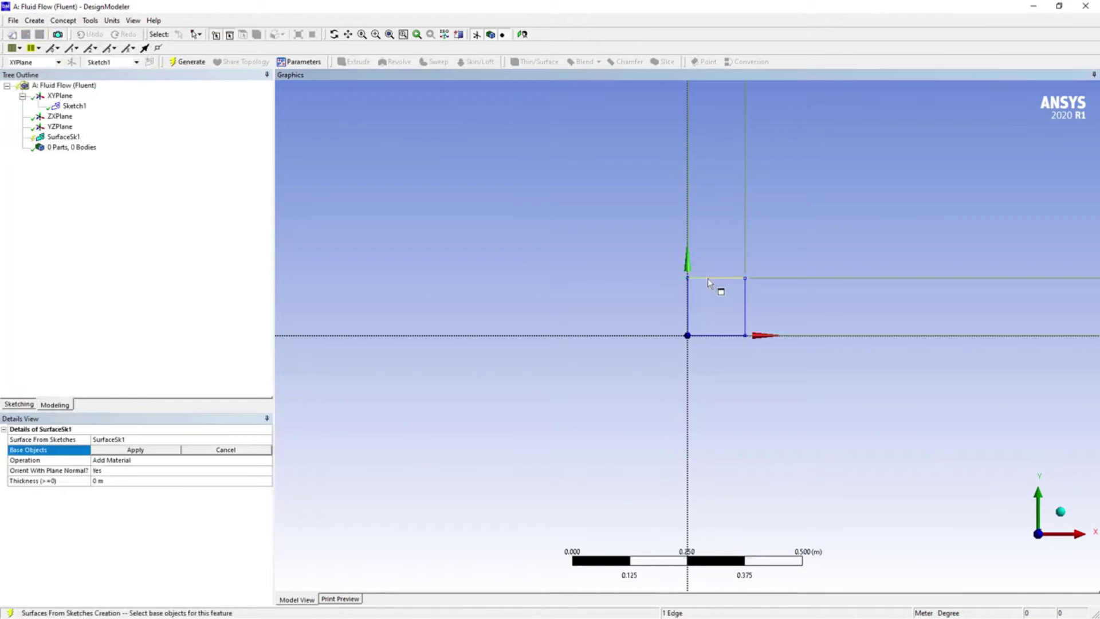
left_click(121, 452)
left_click(112, 462)
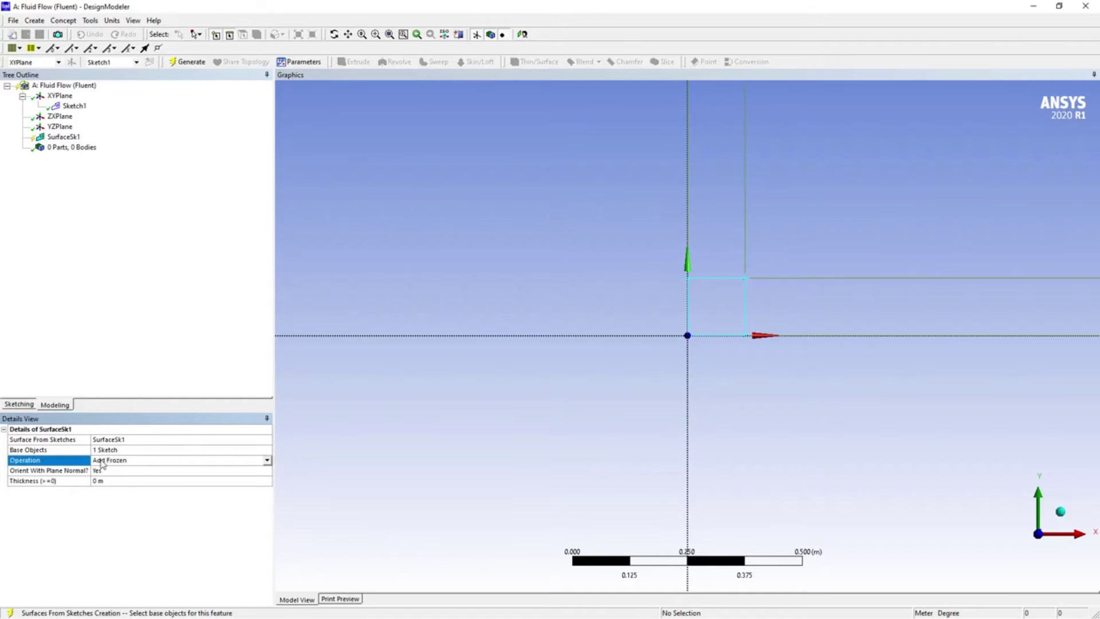
left_click(190, 62)
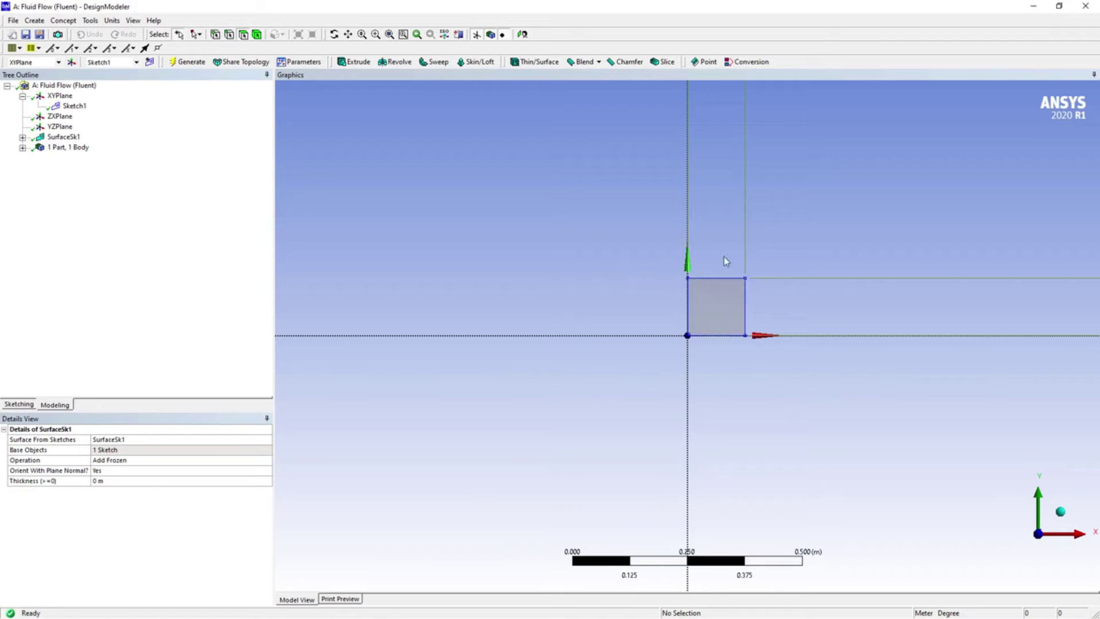
Step: In a new XYPlane sketch, draw a rectangle about 0.095 m high directly above the square surface, matching its width
left_click(59, 96)
left_click(150, 62)
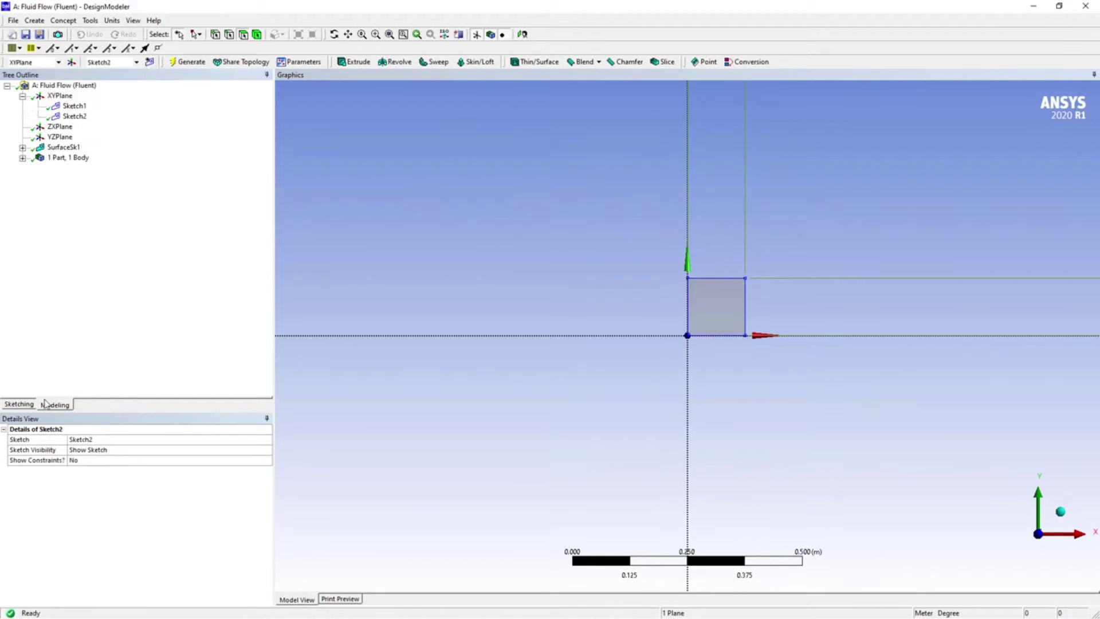
left_click(25, 406)
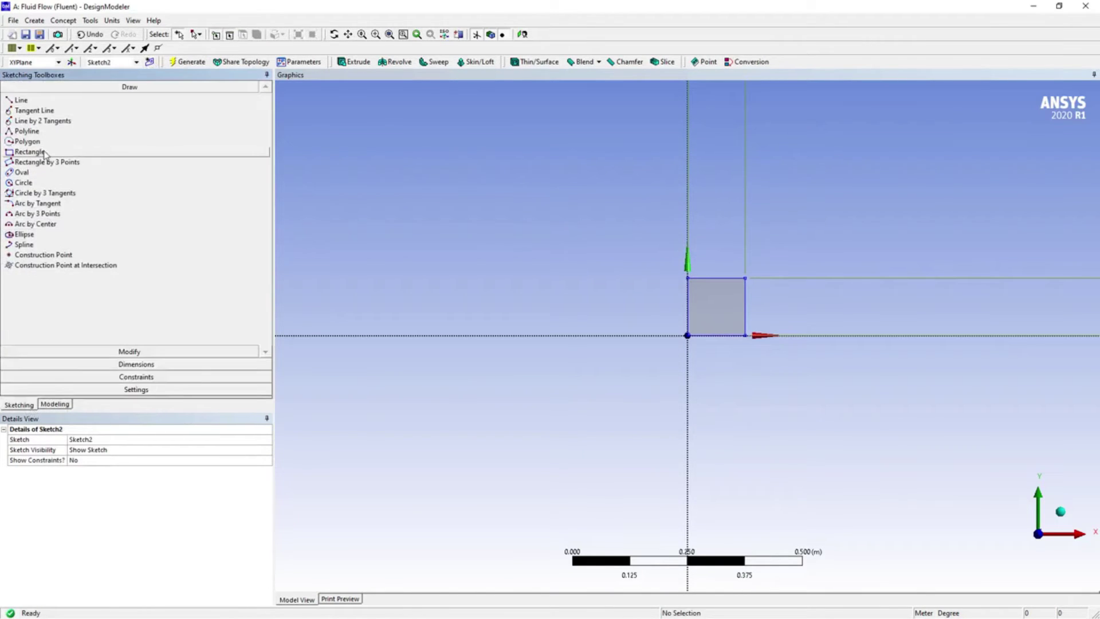
left_click(46, 151)
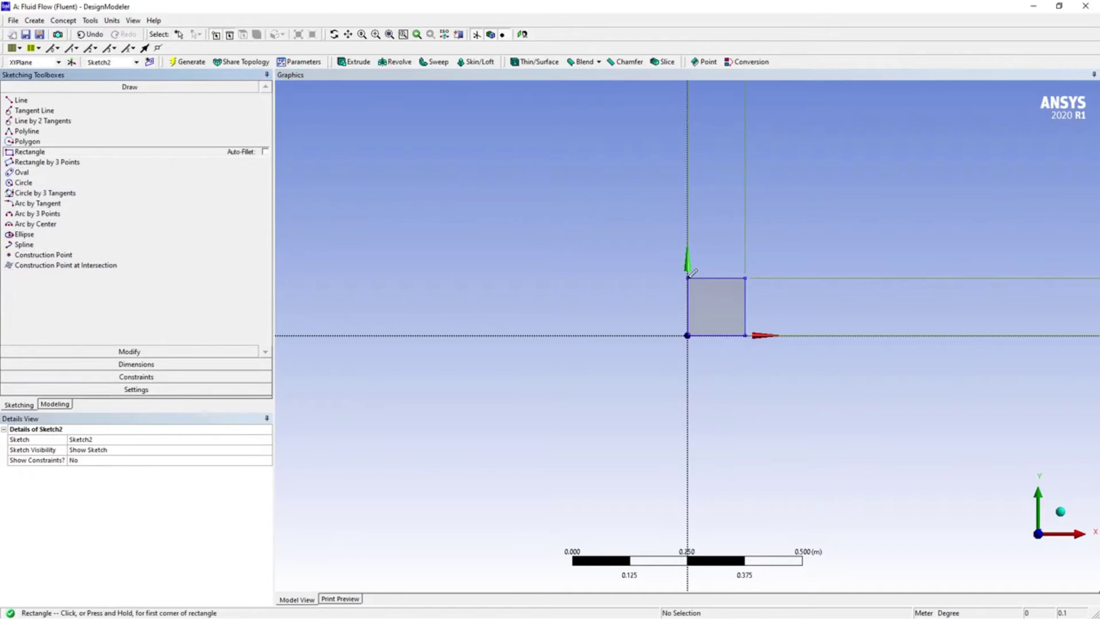
scroll(704, 274, "up", 2)
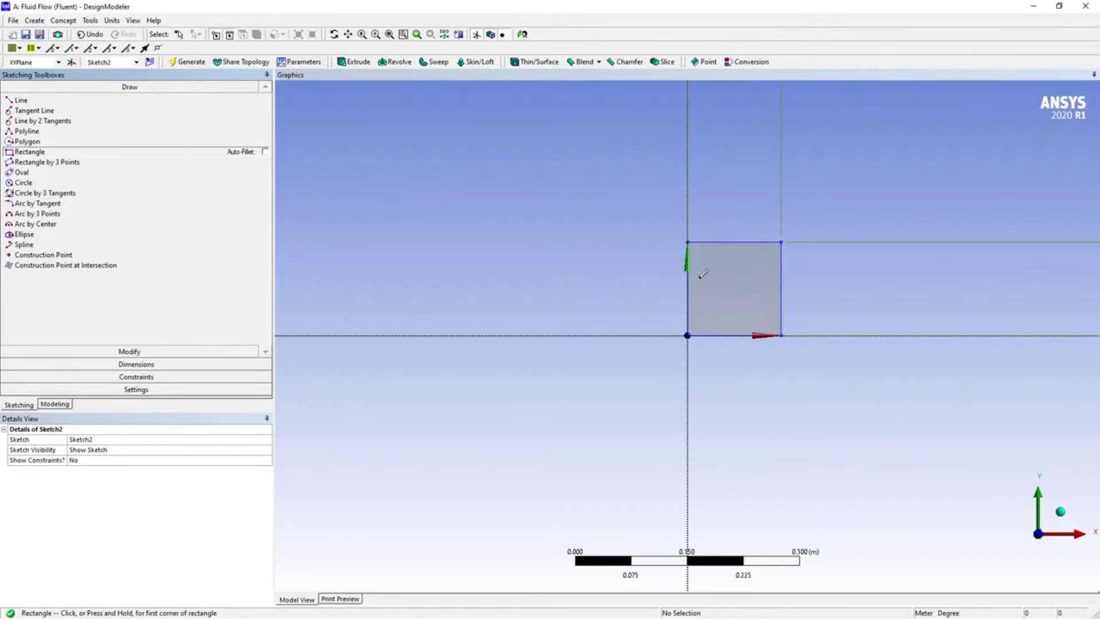
left_click(687, 241)
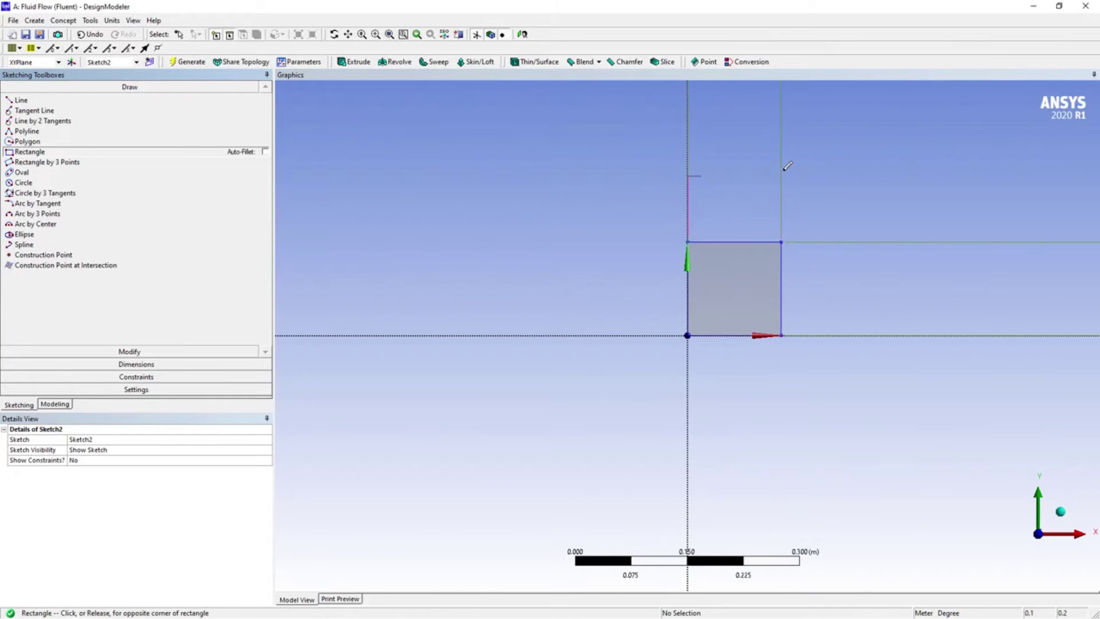
left_click(781, 170)
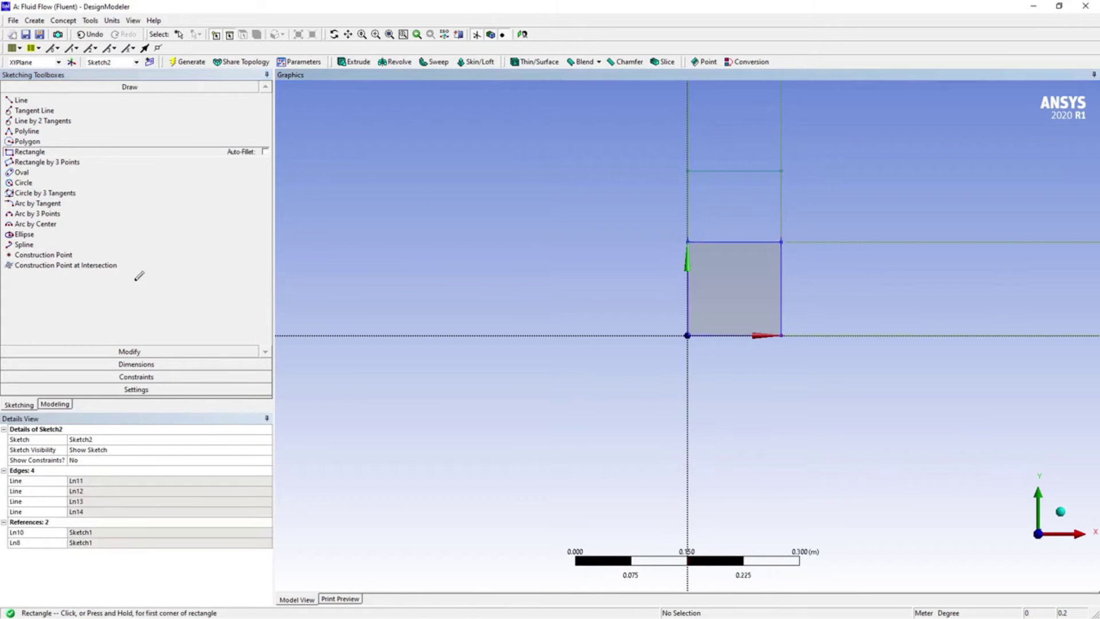
Step: Dimension the upper rectangle's height along the Y axis and set it to 0.125 m
left_click(136, 364)
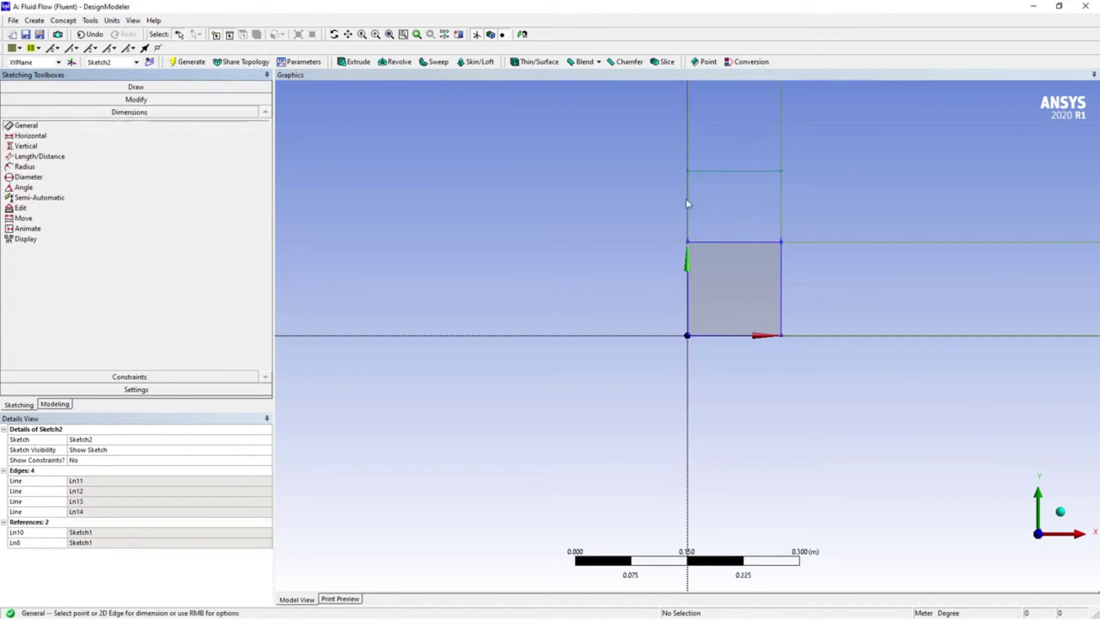
left_click(688, 170)
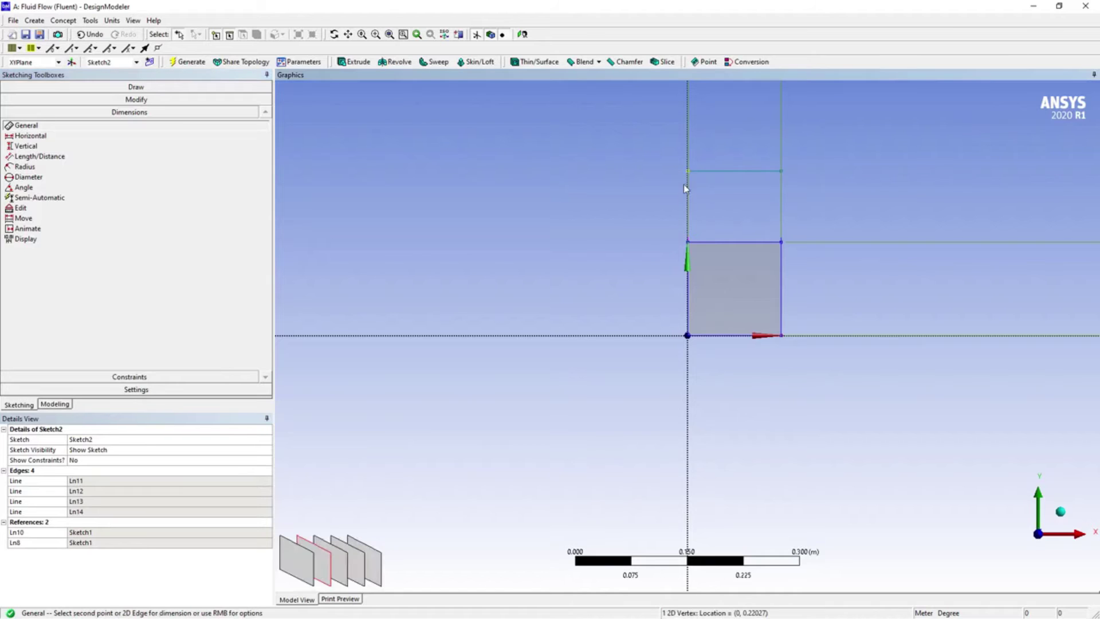
left_click(688, 241)
left_click(653, 232)
left_click(85, 481)
type("0.125")
key("Return")
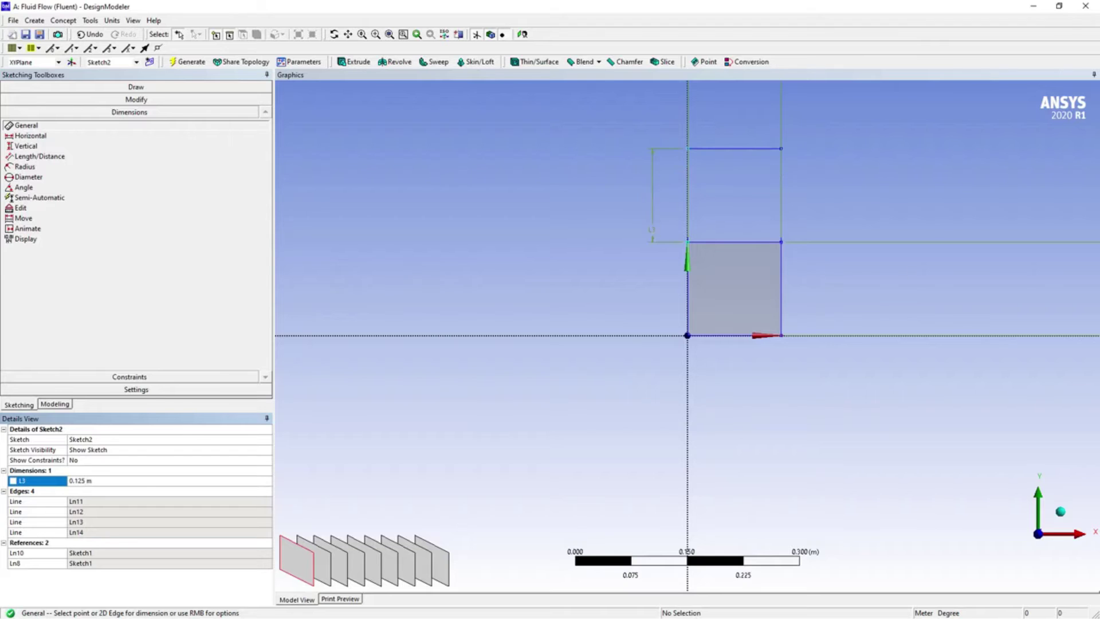
Step: Generate a surface from the upper 0.125 m square sketch, using the Add Frozen operation
left_click(65, 21)
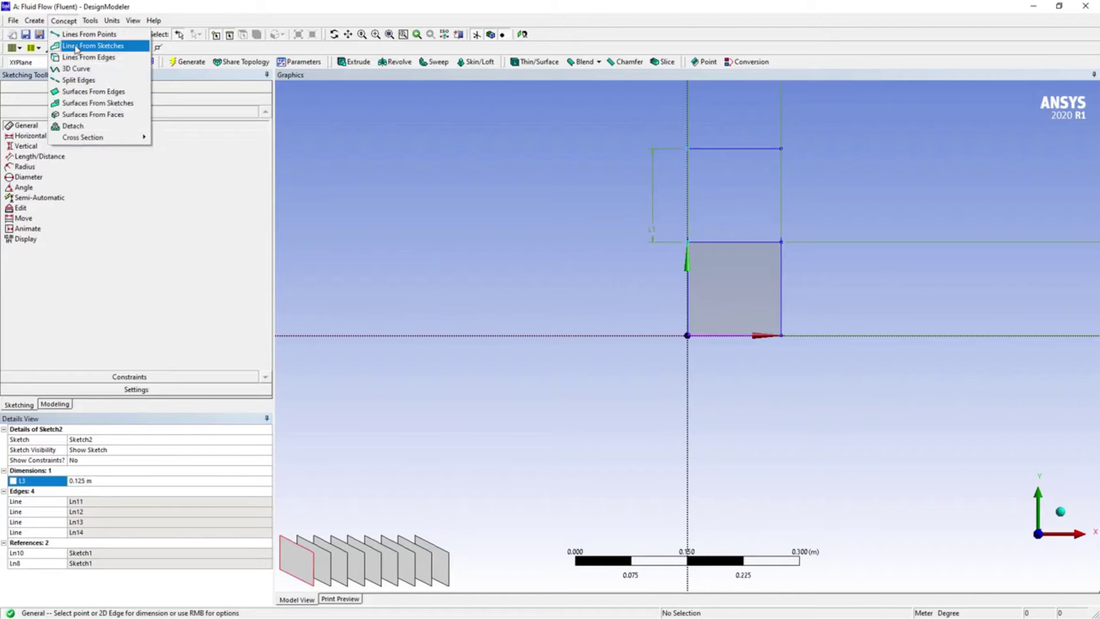
left_click(87, 104)
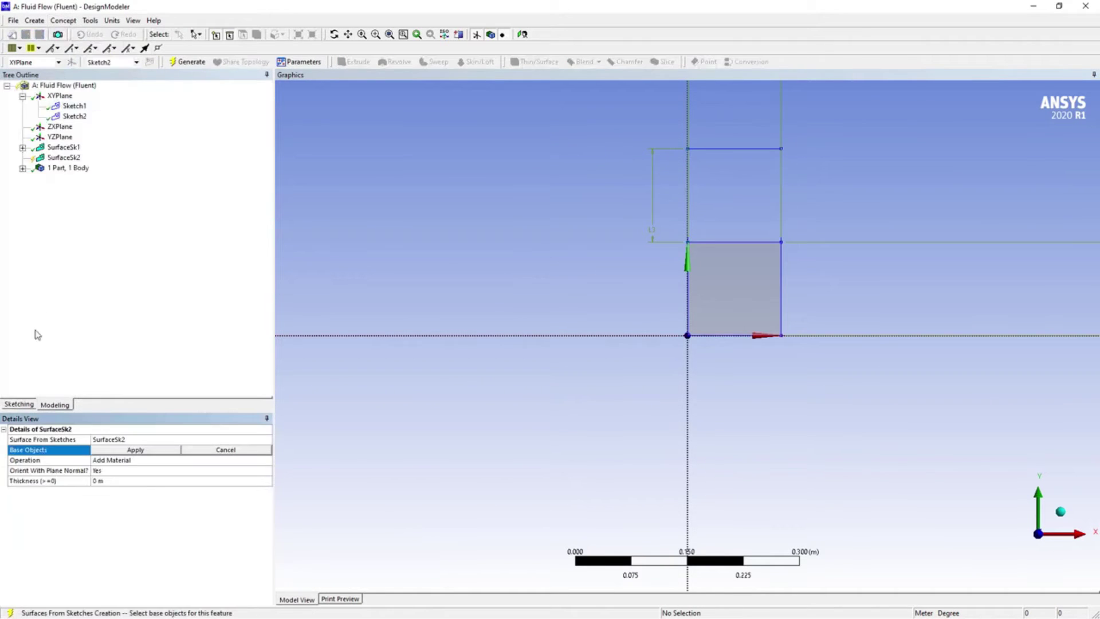
left_click(724, 149)
left_click(134, 450)
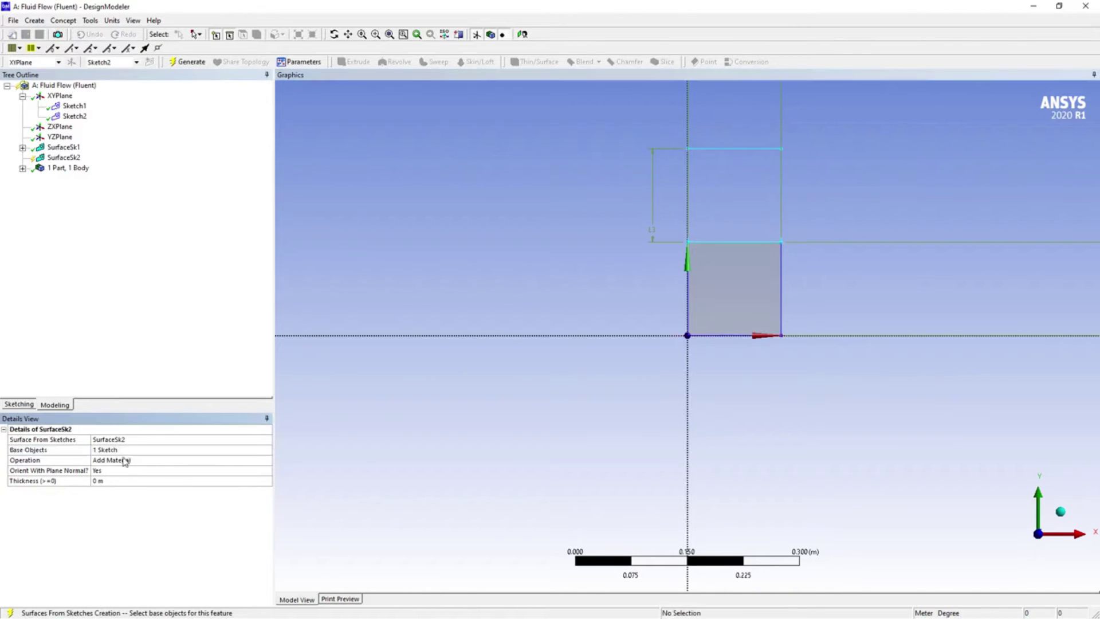
double_click(122, 463)
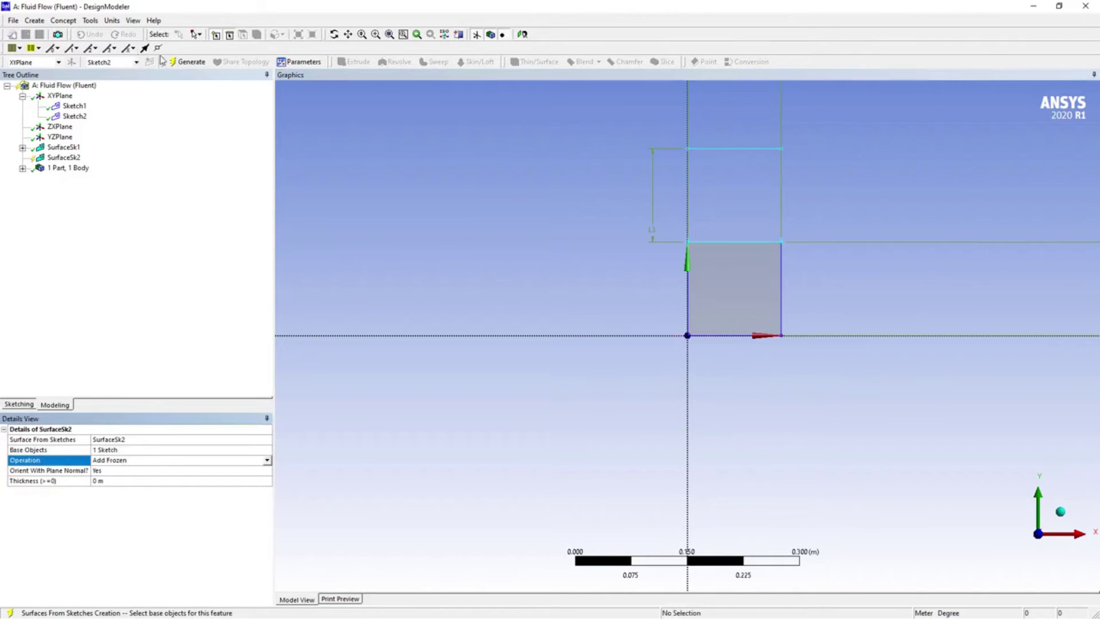
left_click(186, 61)
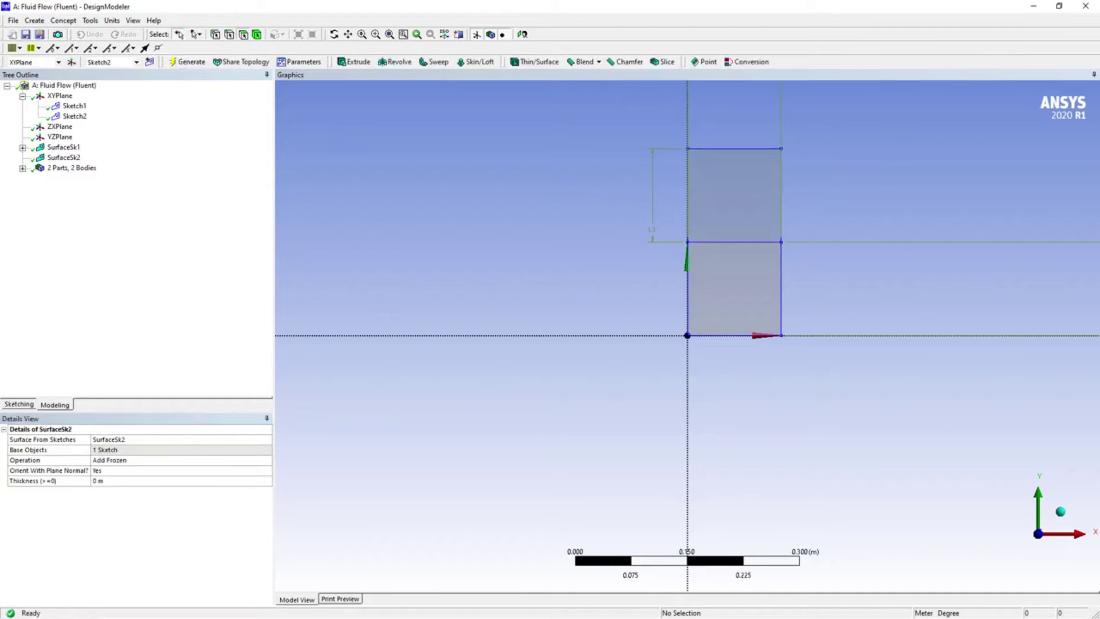
Step: In a new XYPlane sketch, draw a rectangle about 0.118 m wide along the right side of both squares, spanning their full combined height
left_click(65, 95)
left_click(149, 61)
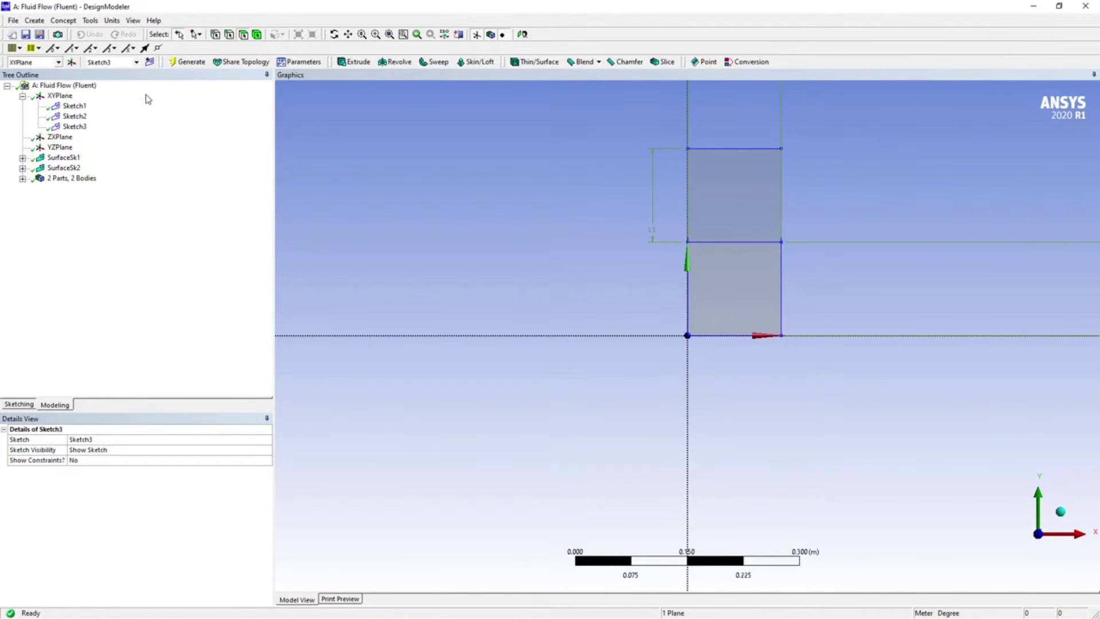
left_click(19, 405)
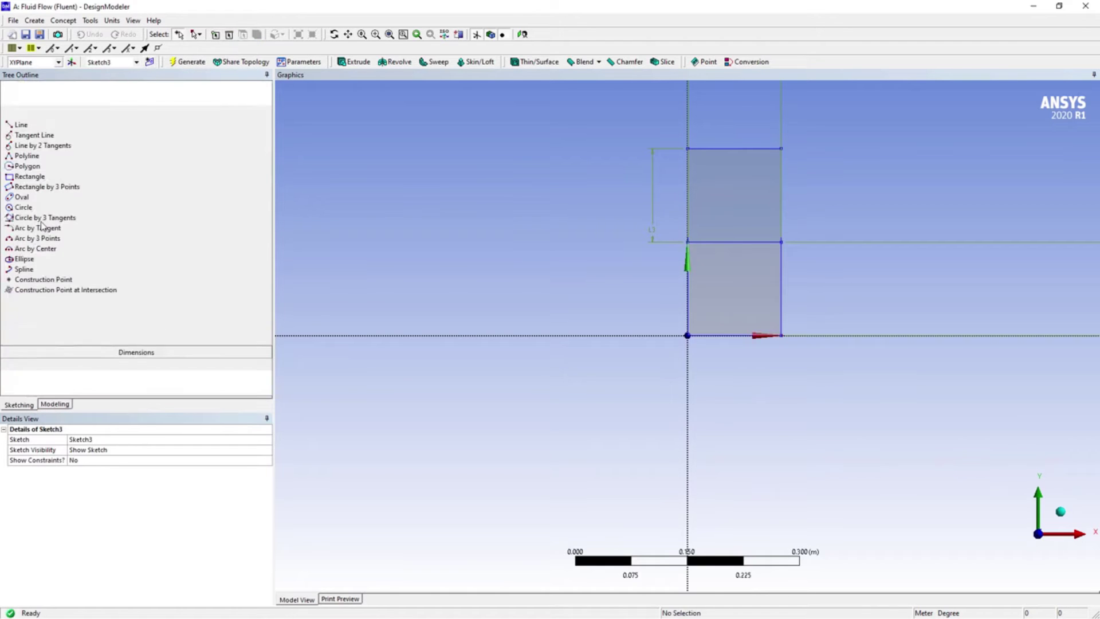
left_click(174, 154)
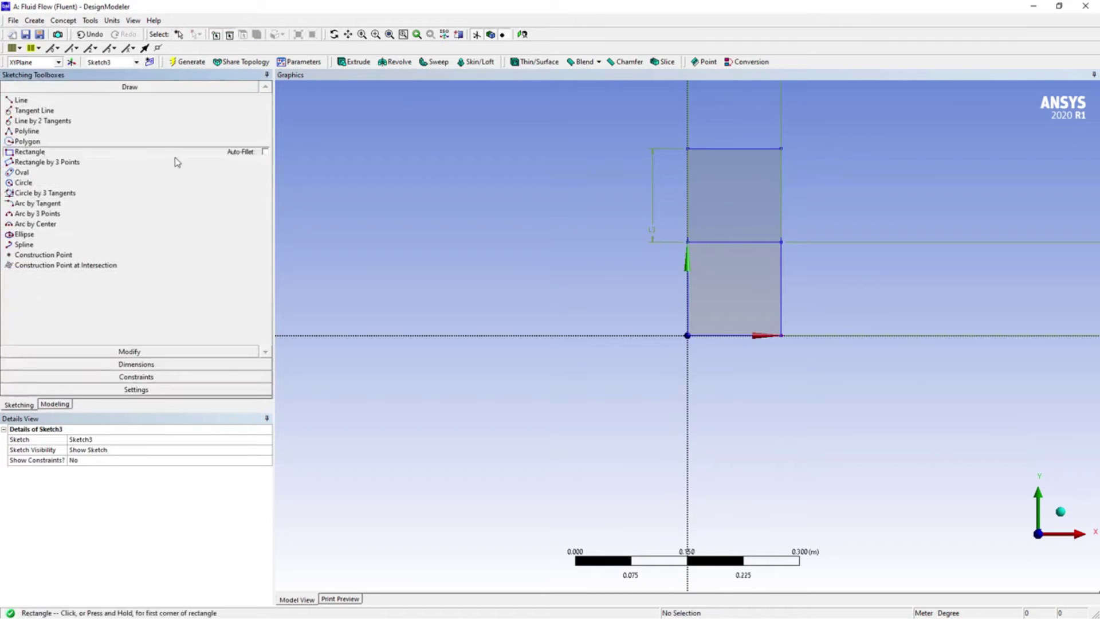
left_click(781, 148)
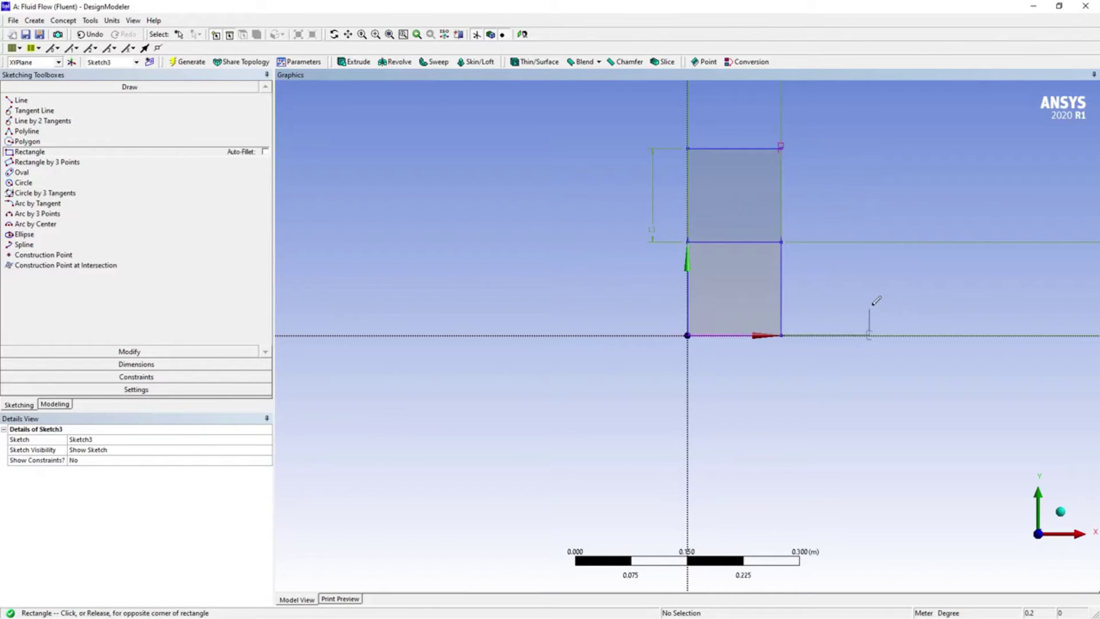
left_click(869, 336)
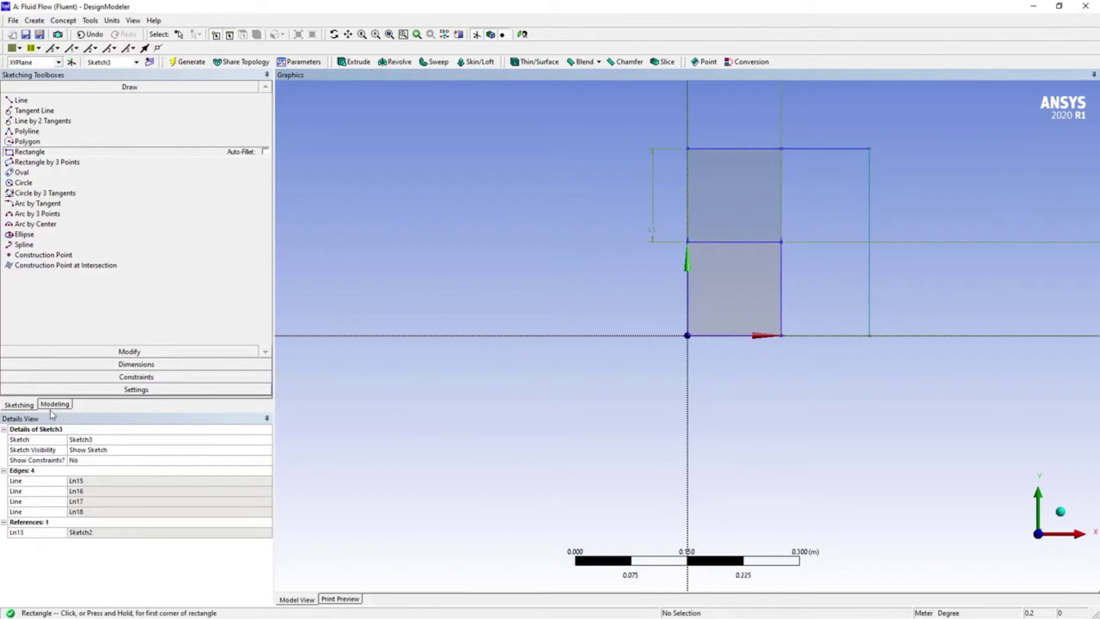
Step: Dimension the tall rectangle's width along its upper edge and set it to 0.125 m
left_click(147, 365)
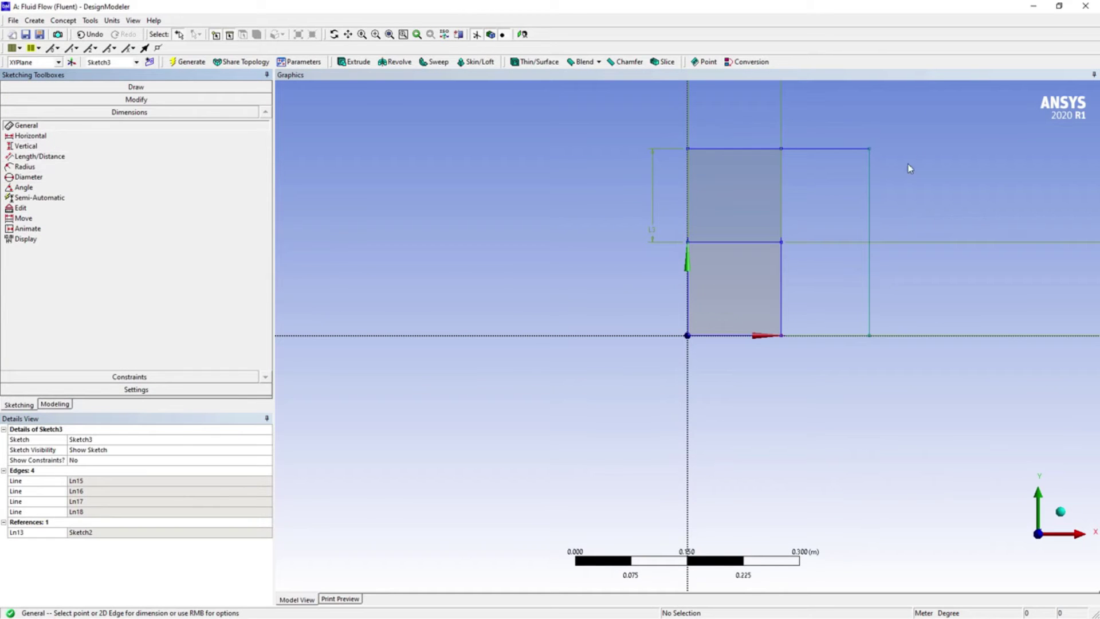
left_click(869, 149)
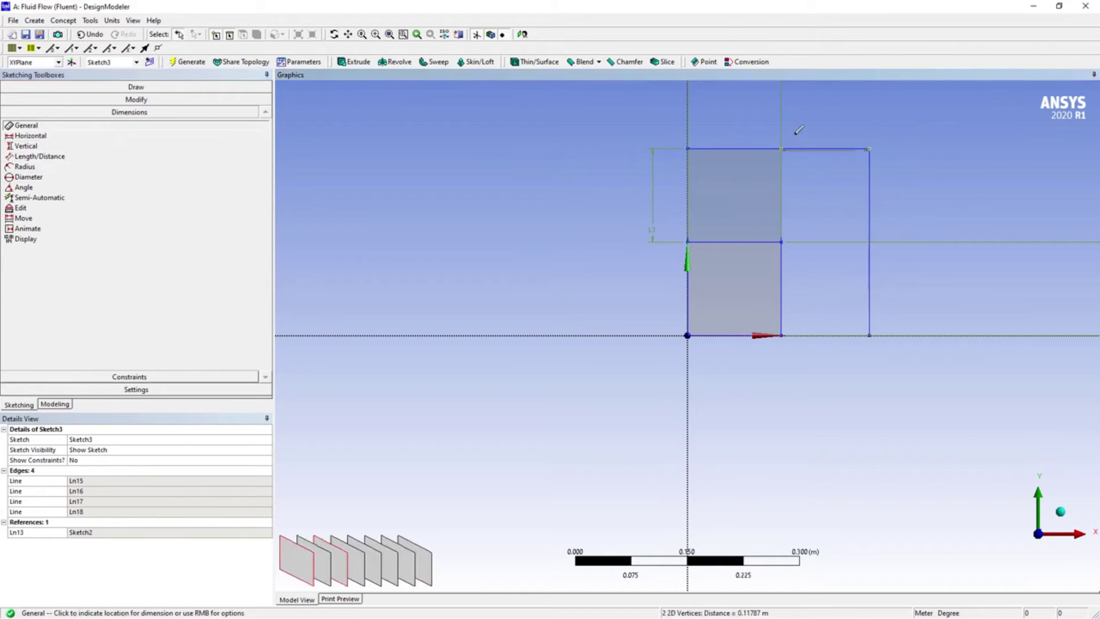
left_click(799, 127)
left_click(129, 481)
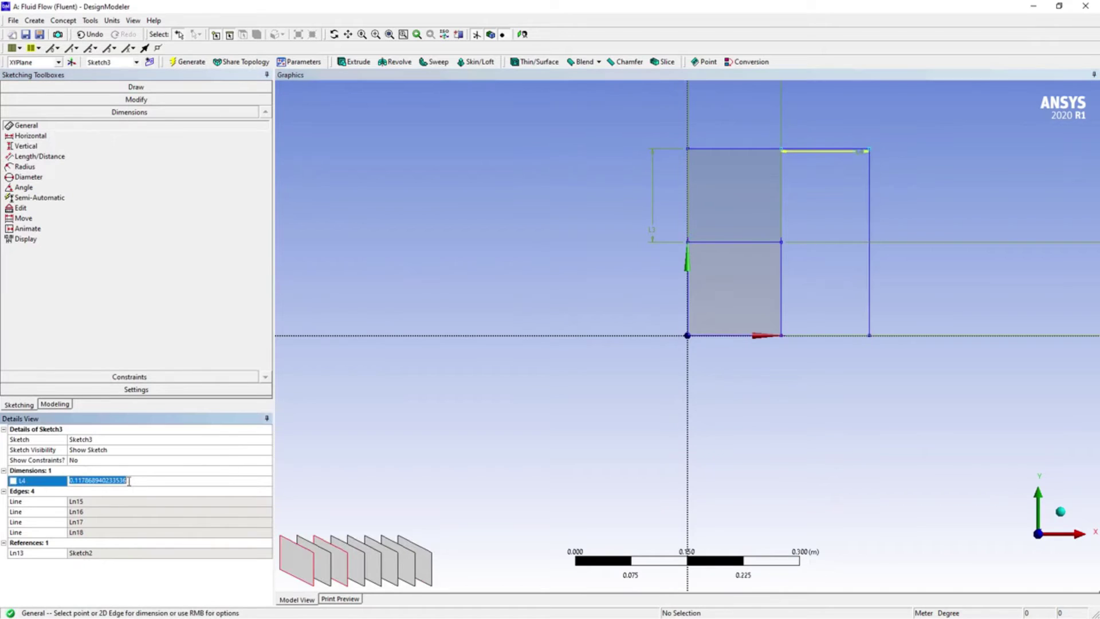
type("0.125")
key("Return")
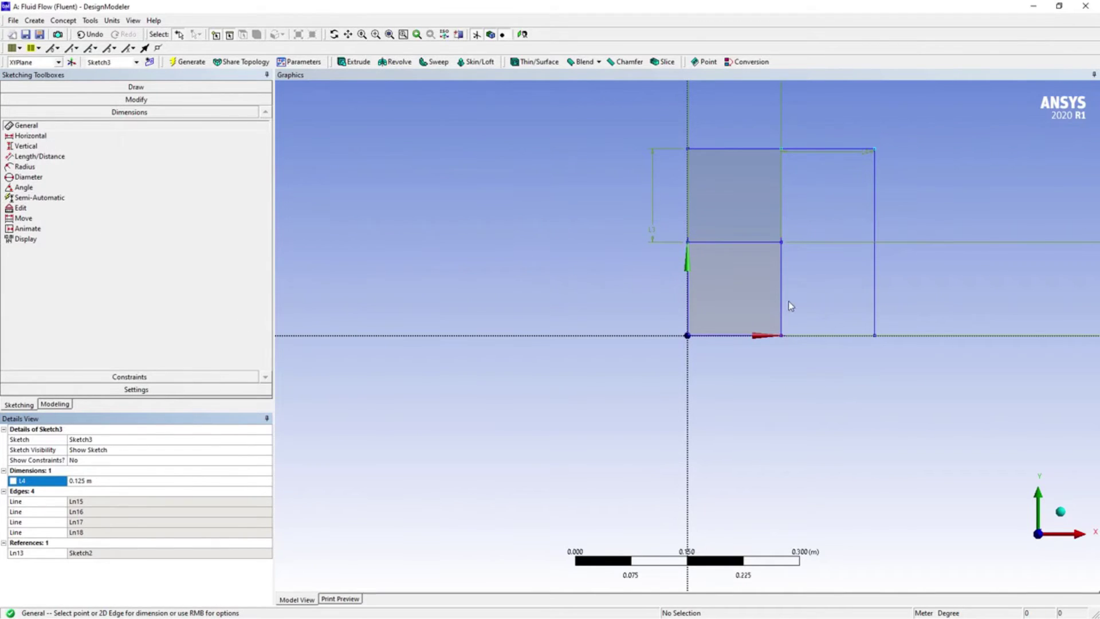
Step: Generate a surface from the tall rectangle sketch, using the Add Frozen operation
left_click(63, 20)
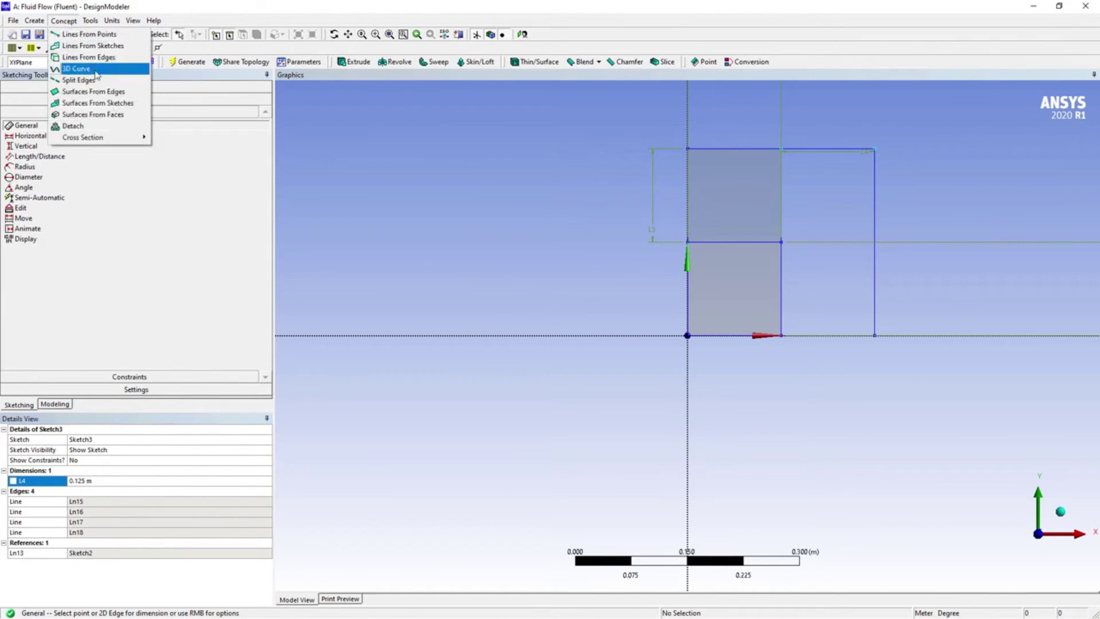
left_click(97, 103)
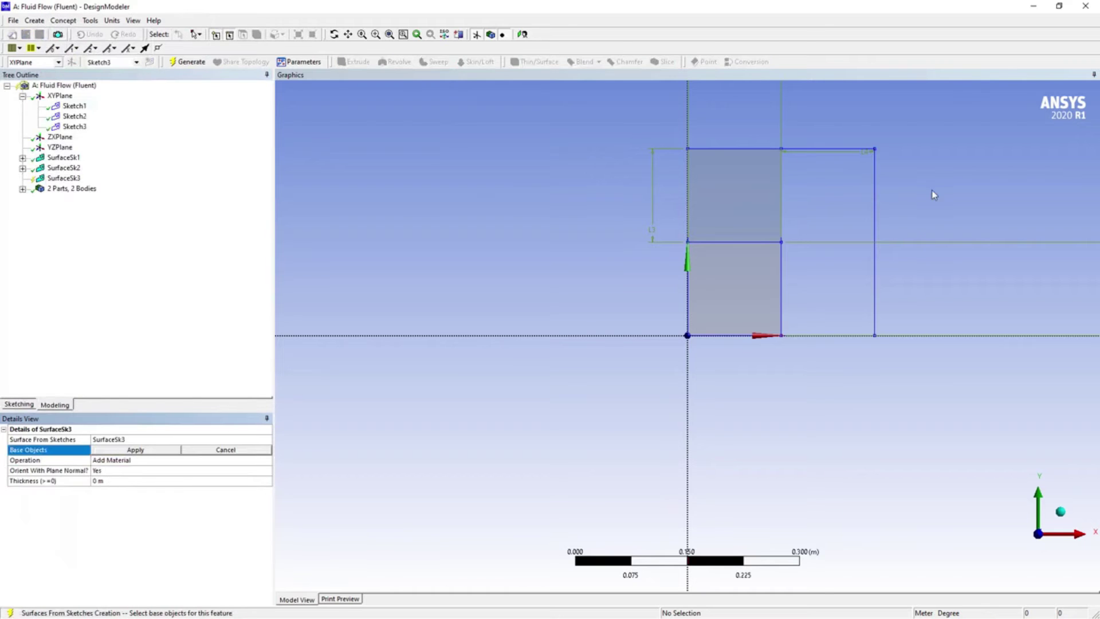
left_click(830, 152)
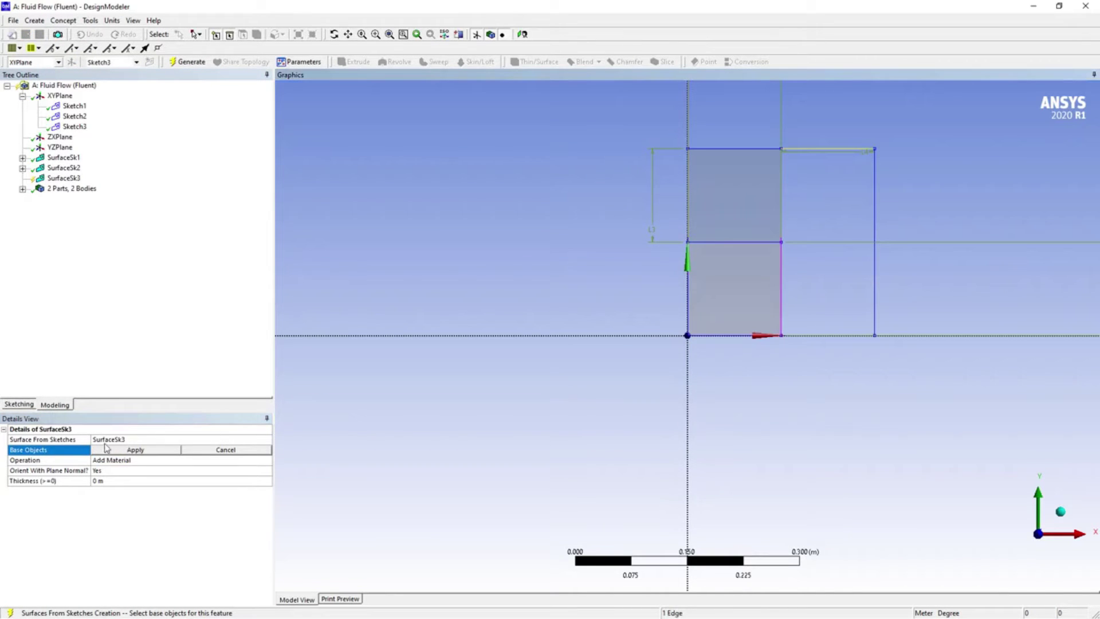
left_click(135, 449)
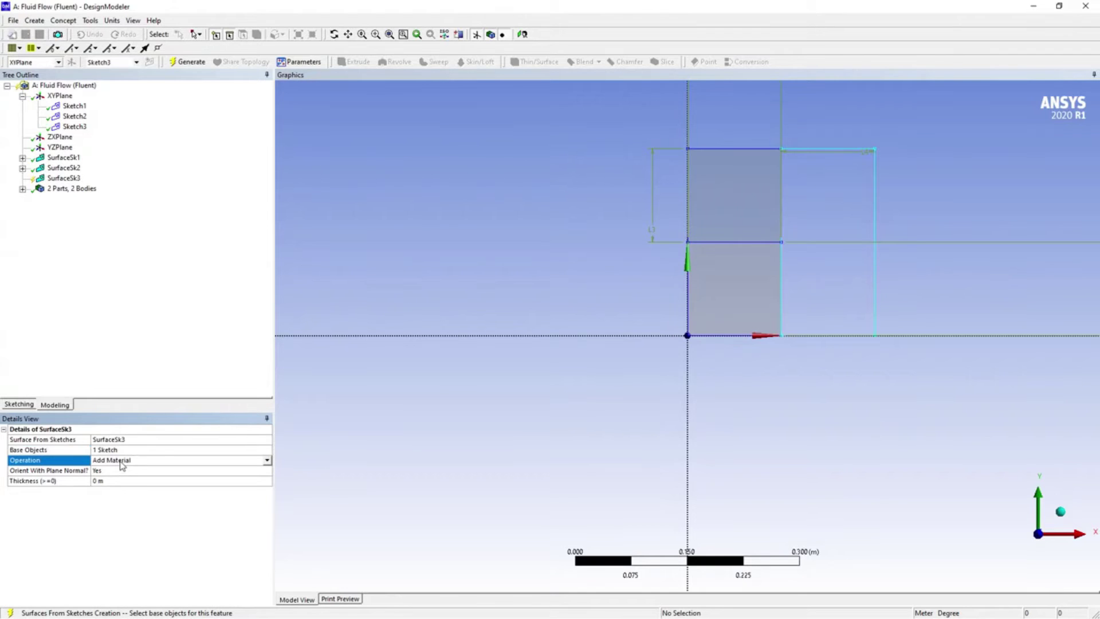
left_click(188, 62)
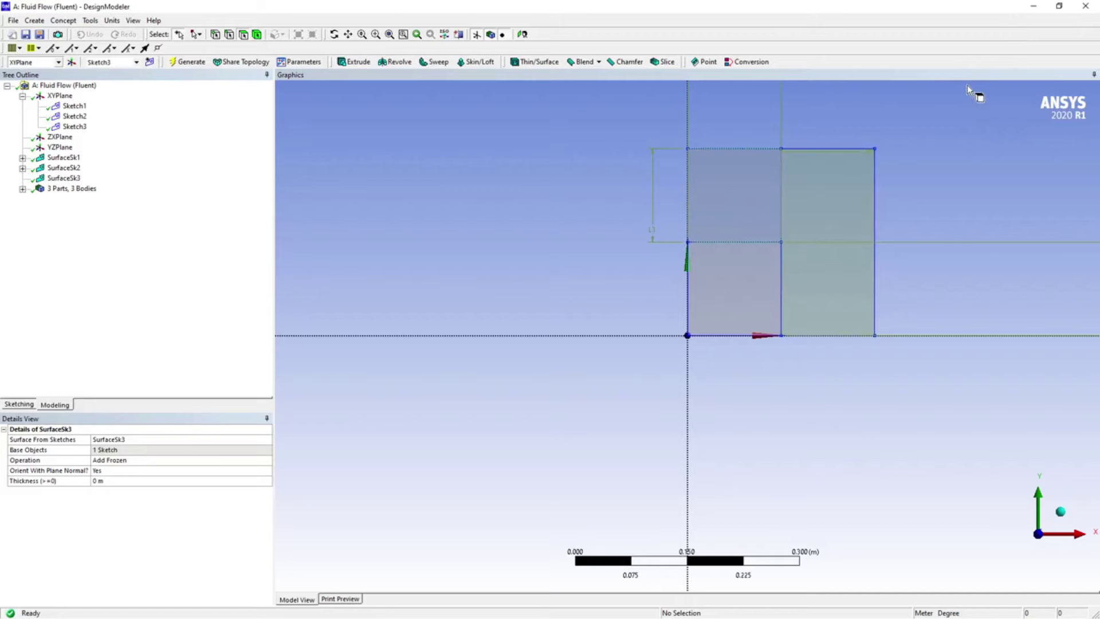
Step: Switch from DesignModeler to Meshing and mesh the three surfaces with an element size of 0.005 m
left_click(1034, 11)
double_click(229, 135)
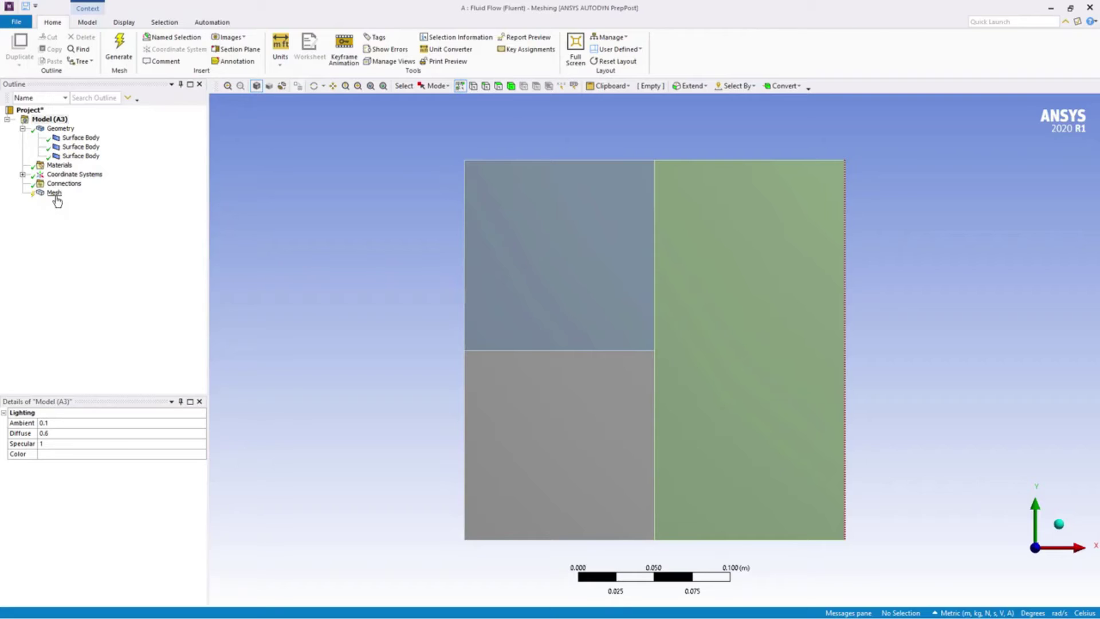
left_click(55, 194)
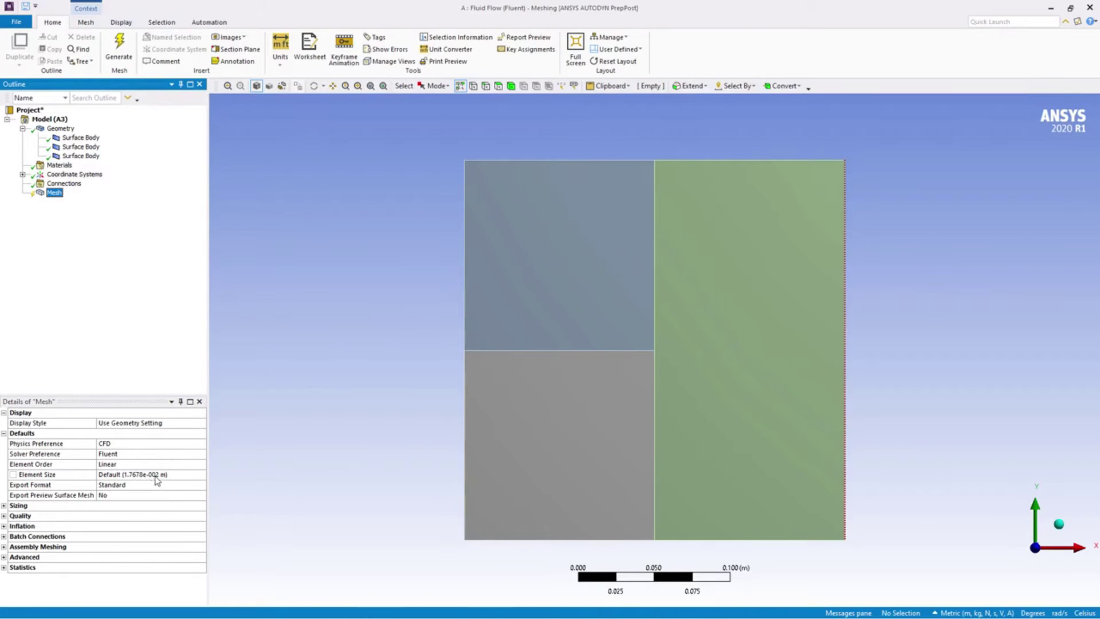
left_click(156, 476)
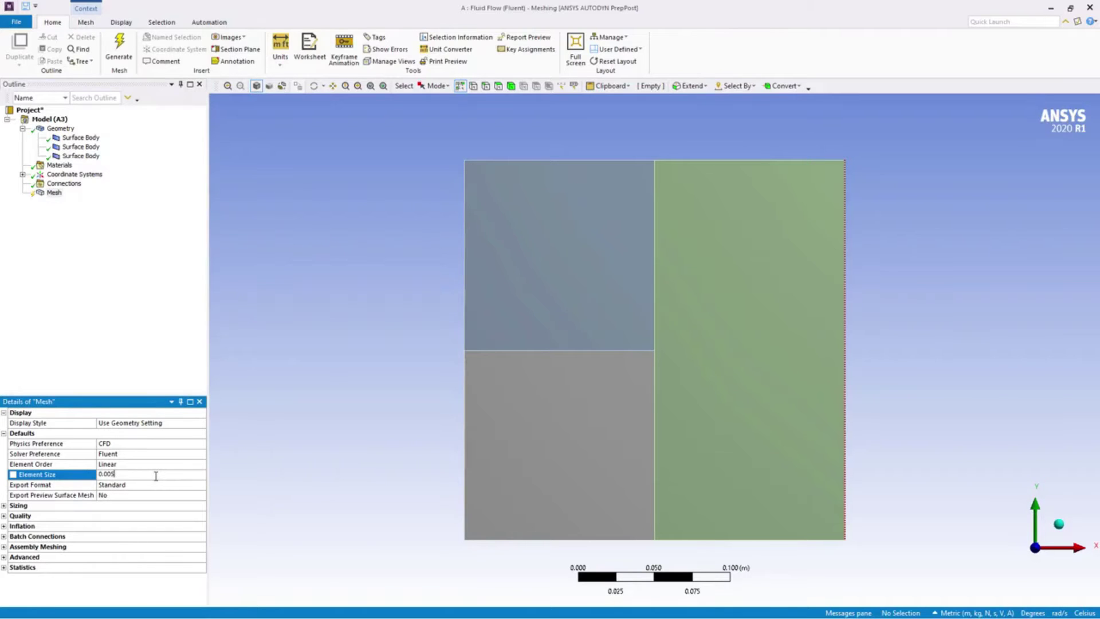
left_click(233, 463)
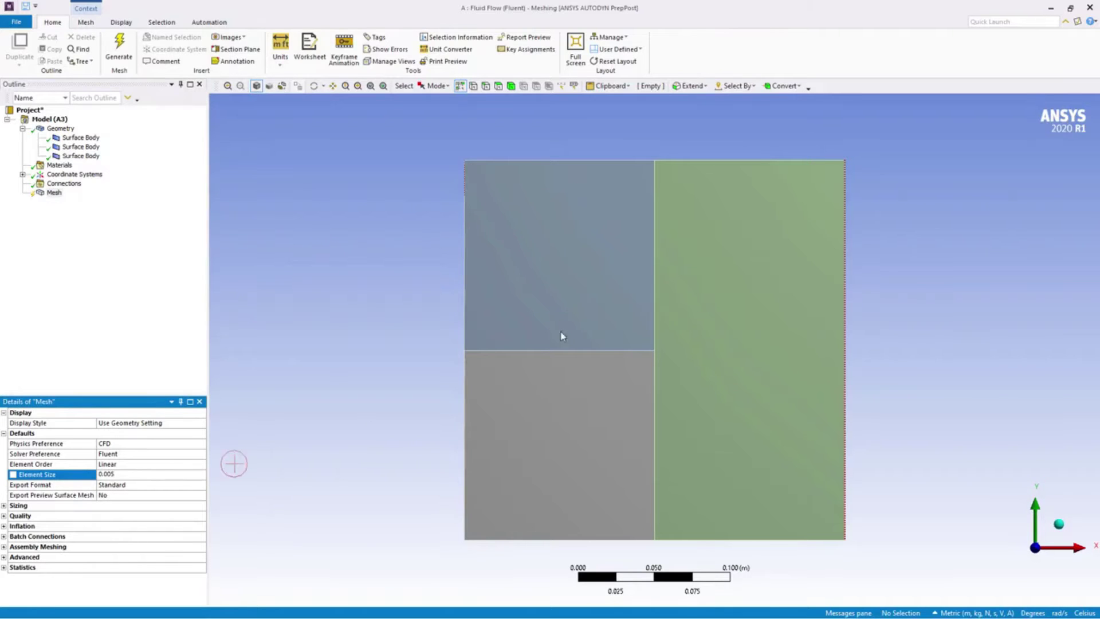
left_click(120, 47)
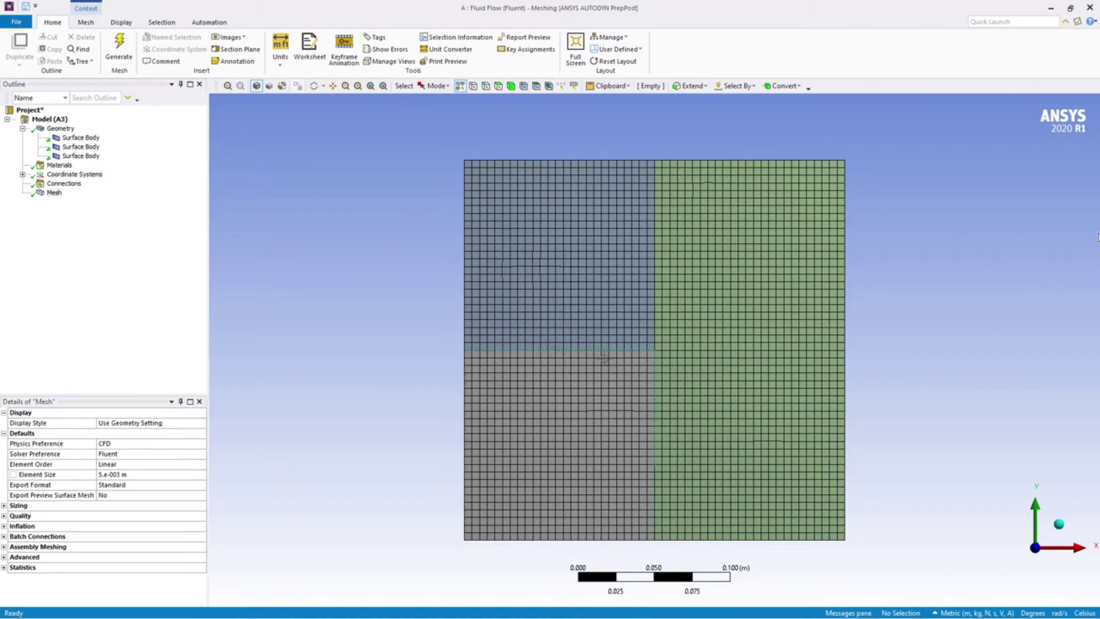
Step: Create a named selection "Aluminum" for the upper-left square face
left_click(500, 88)
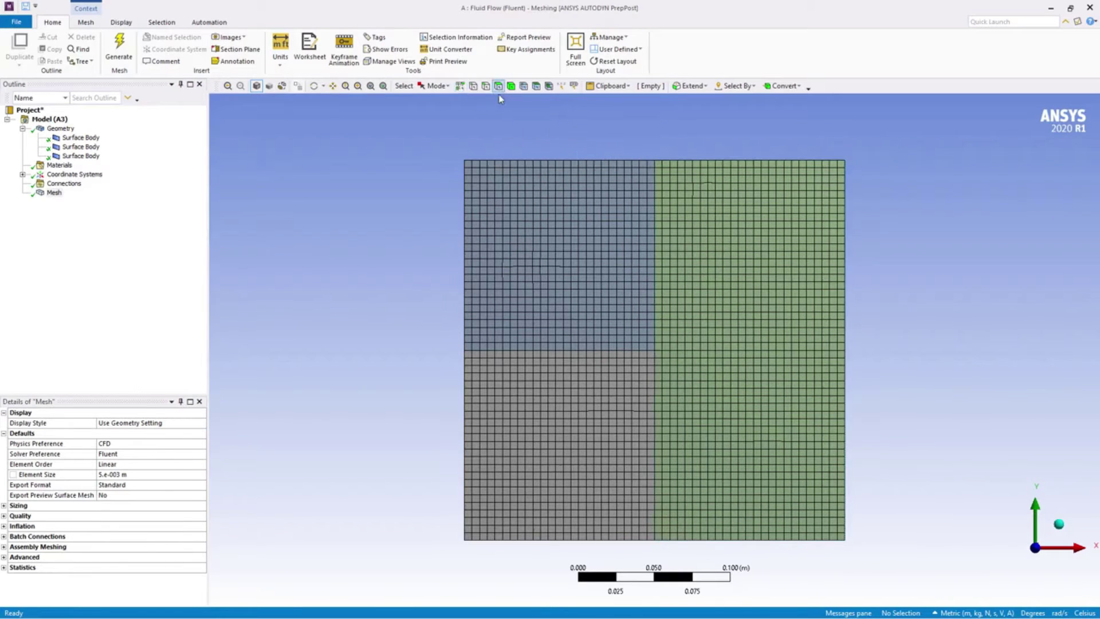
left_click(562, 228)
right_click(561, 224)
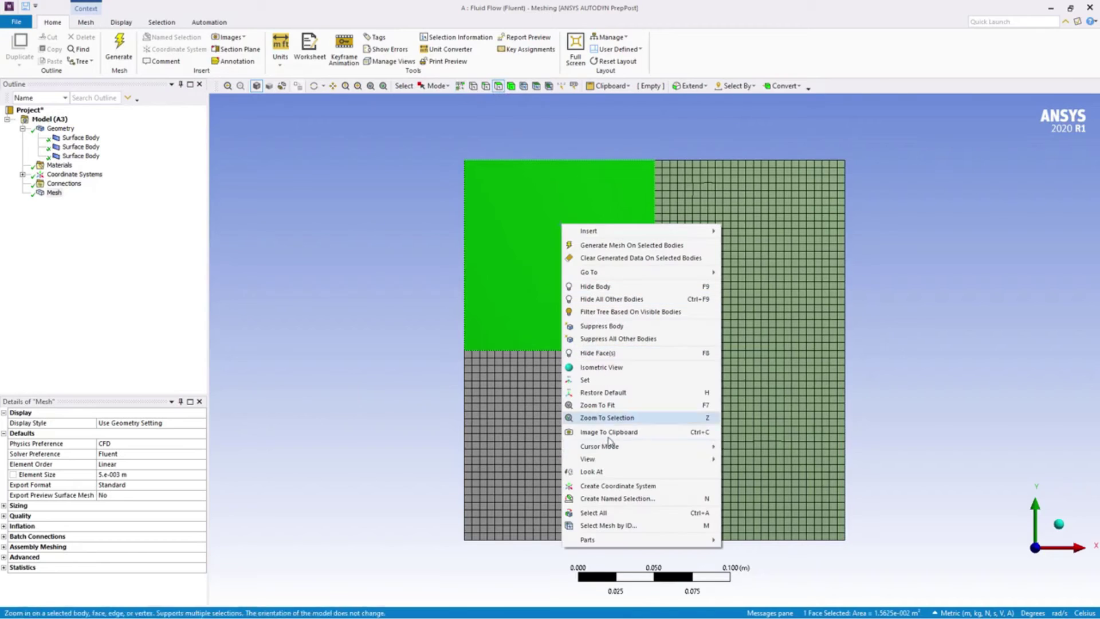
left_click(623, 499)
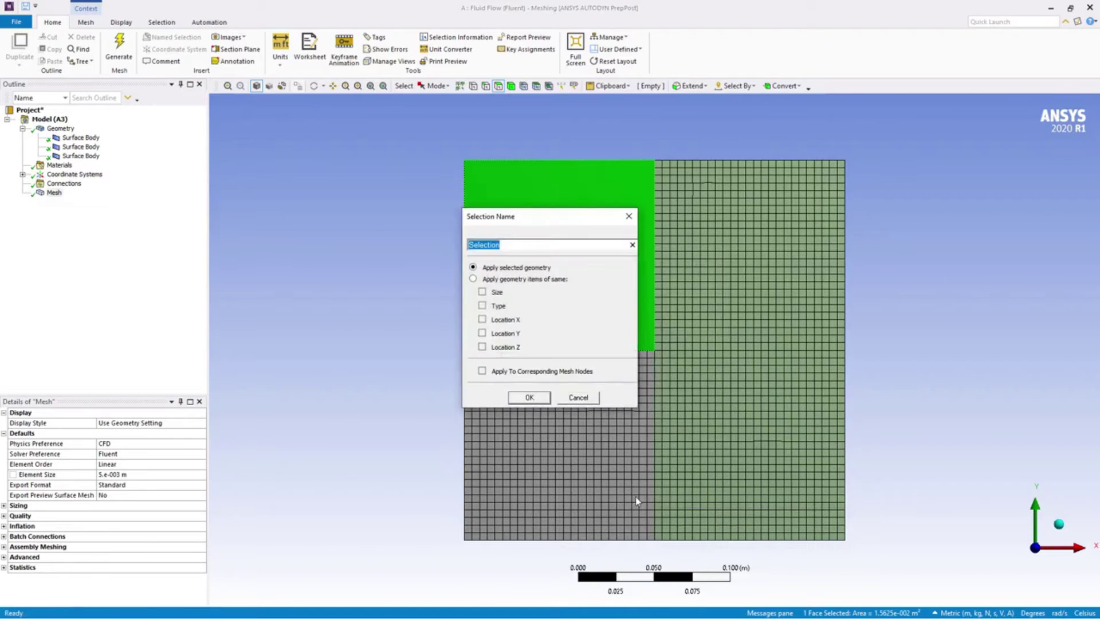
type("Aluminum")
left_click(529, 397)
Step: Create a named selection "steel" for the lower-left square face
left_click(531, 413)
right_click(531, 412)
left_click(593, 357)
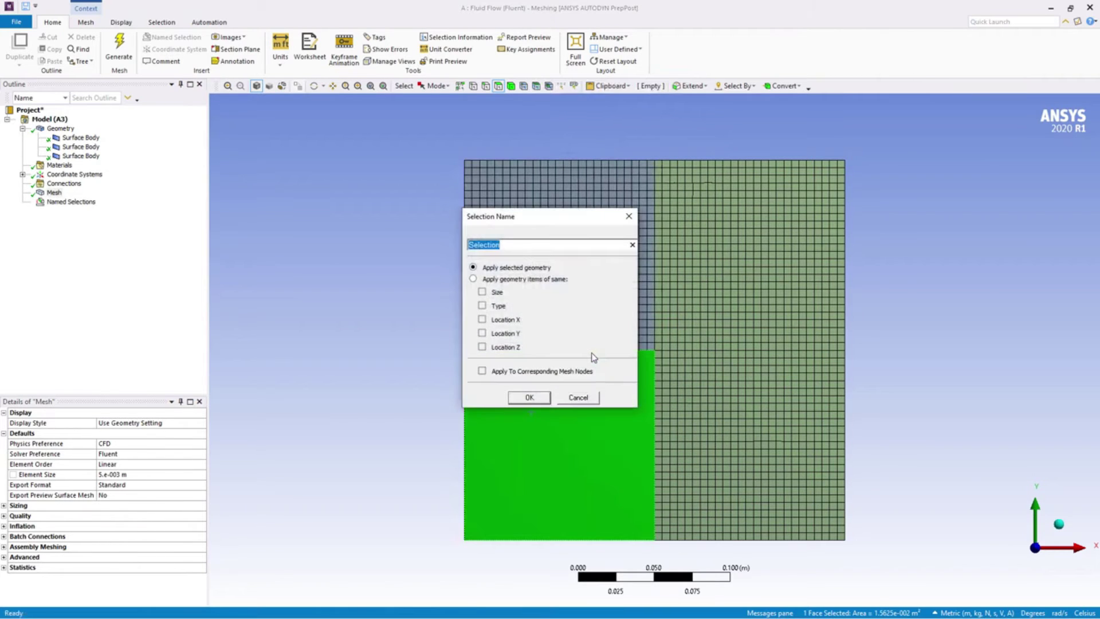
type("steel")
left_click(541, 397)
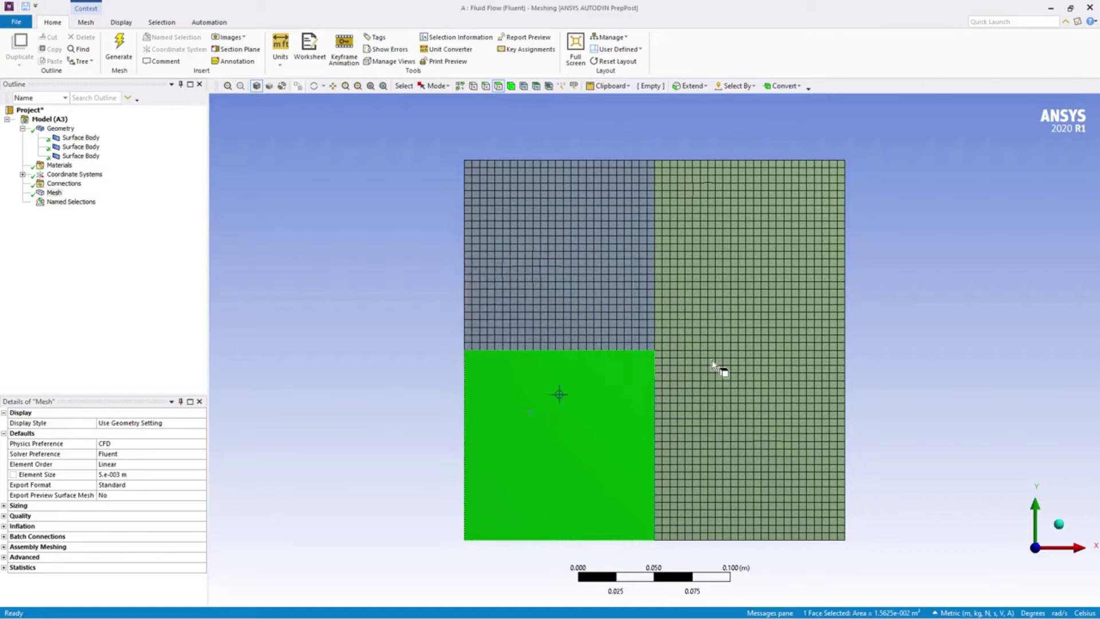
Step: Create a named selection "copper" for the tall rectangular face beside the two squares
left_click(712, 362)
right_click(712, 362)
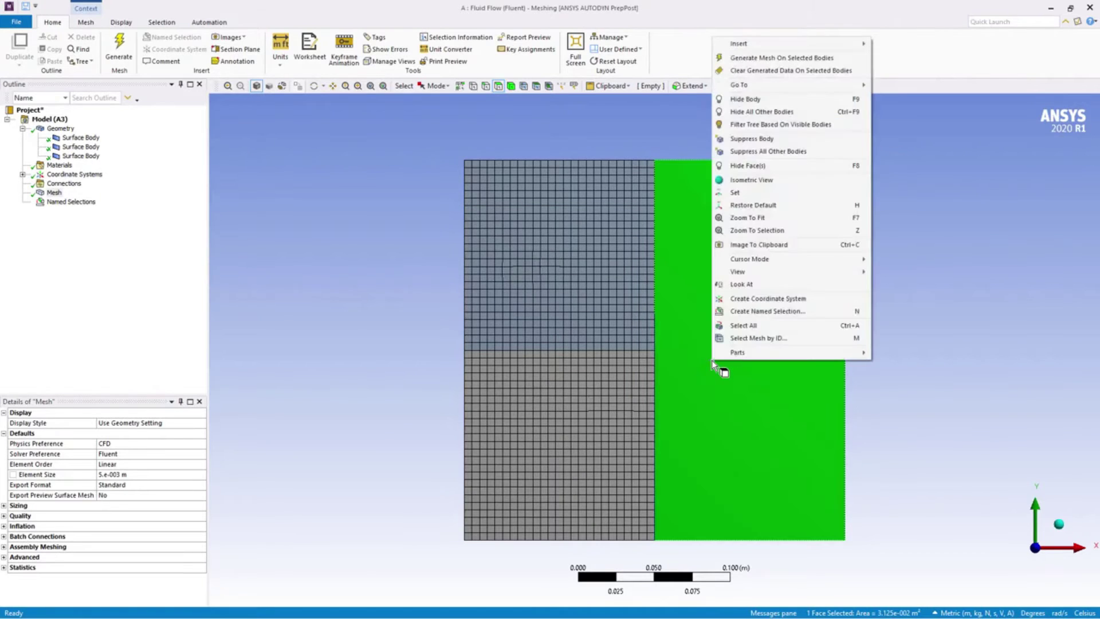
left_click(739, 311)
type("copper")
key("Return")
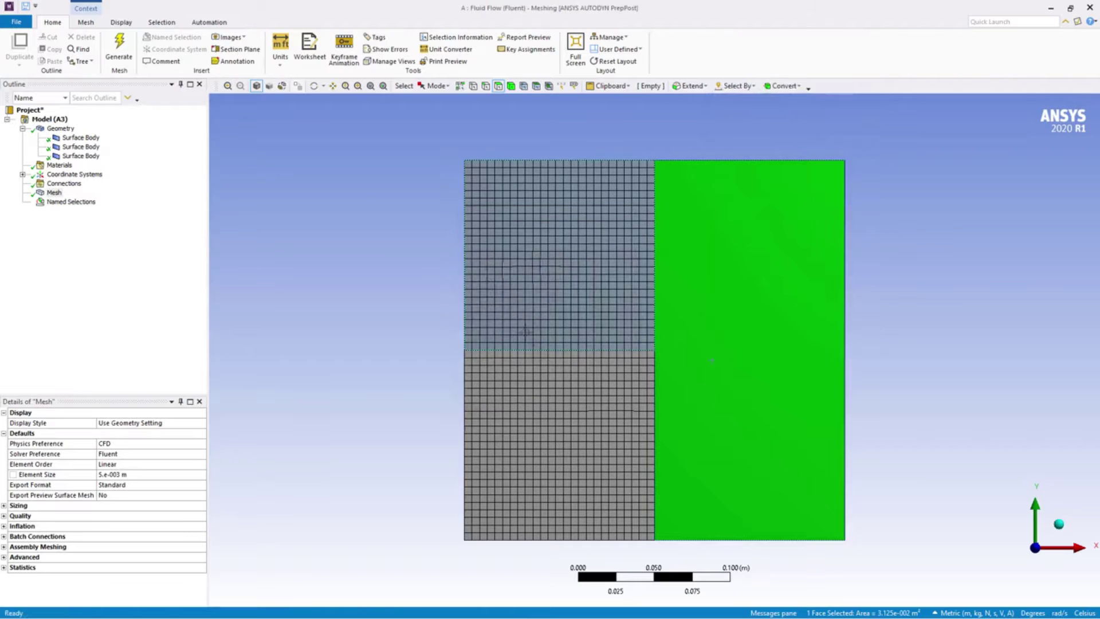
Step: Create a named selection "heatflux" for the outer left vertical edge of the aluminum square
left_click(485, 86)
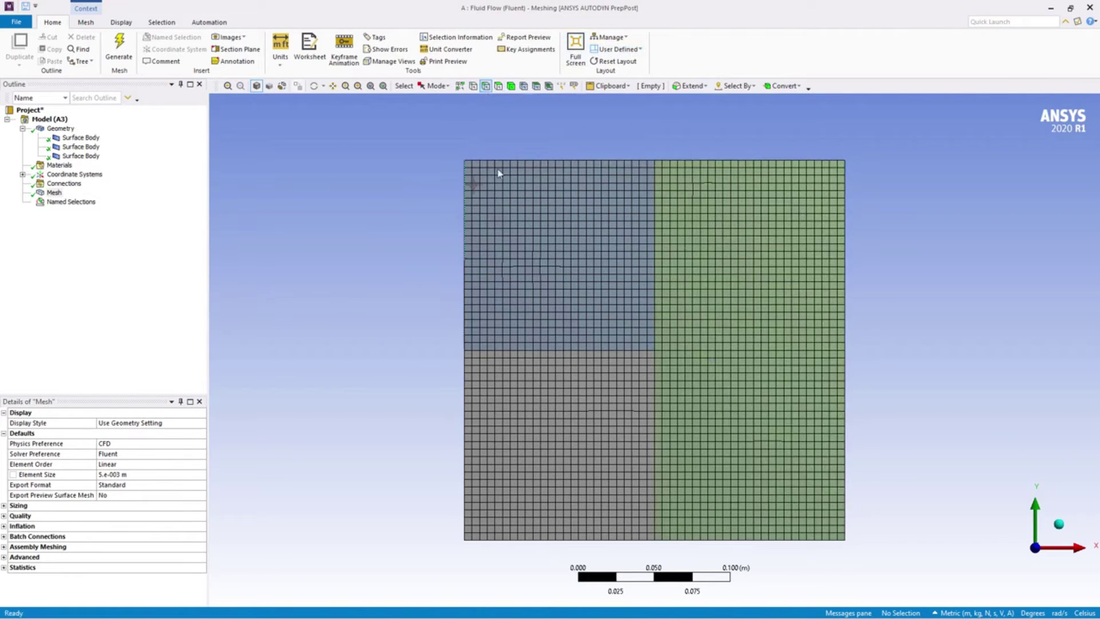
left_click(464, 218)
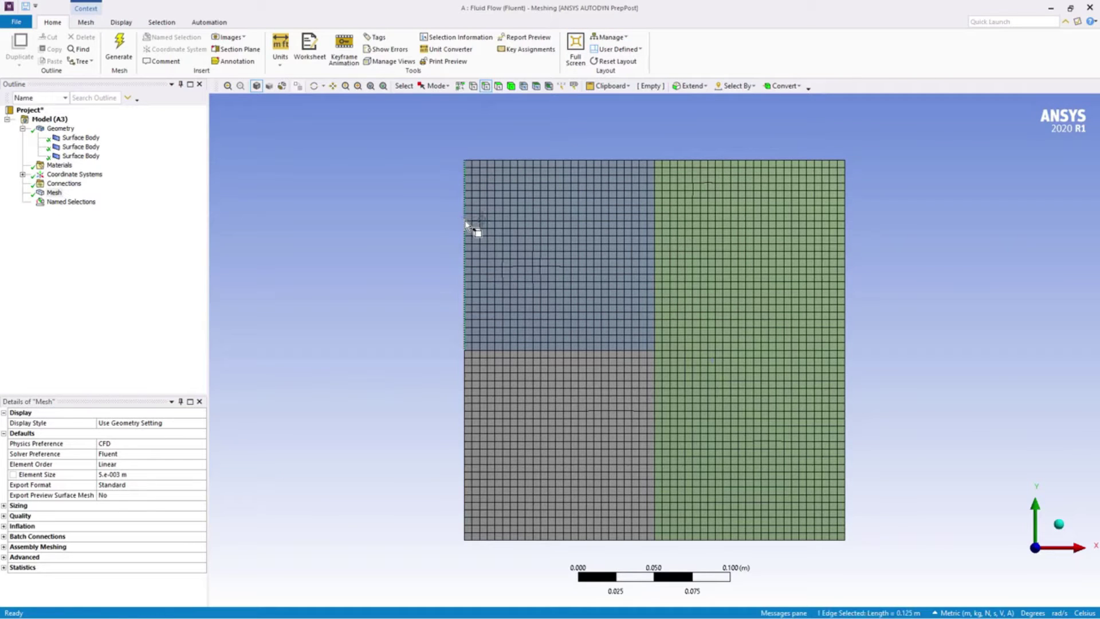
right_click(465, 221)
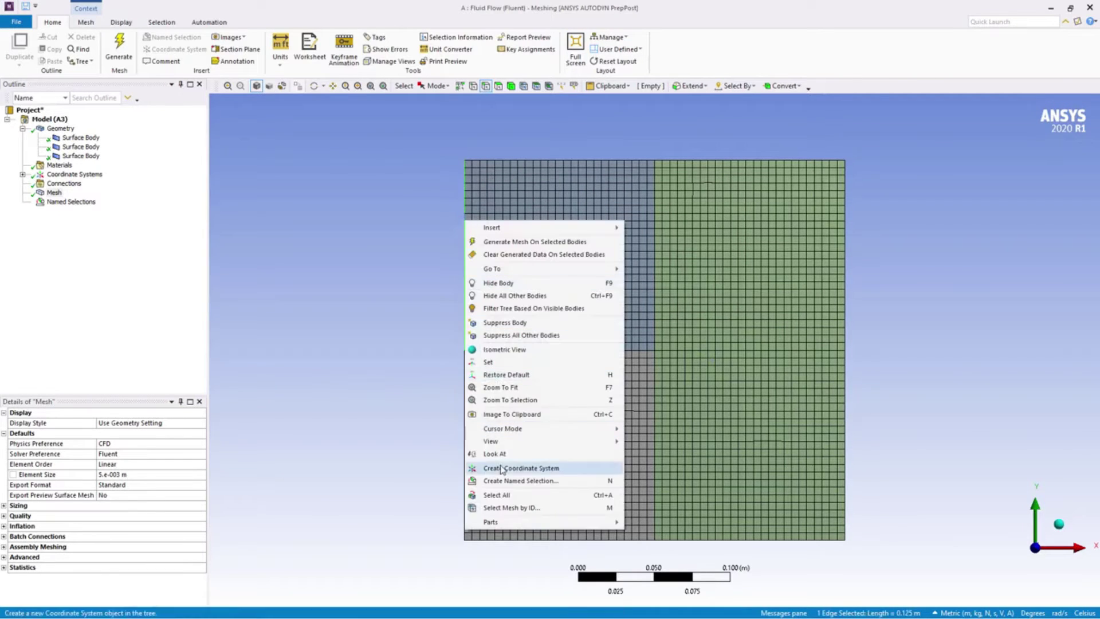
left_click(505, 483)
type("heatflux")
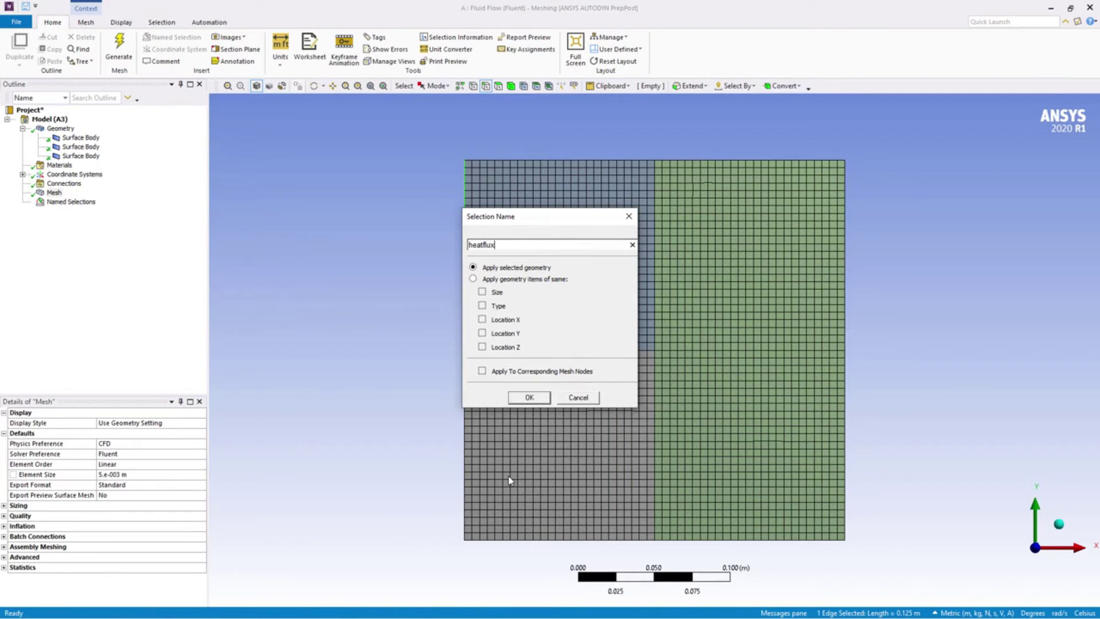
key("Return")
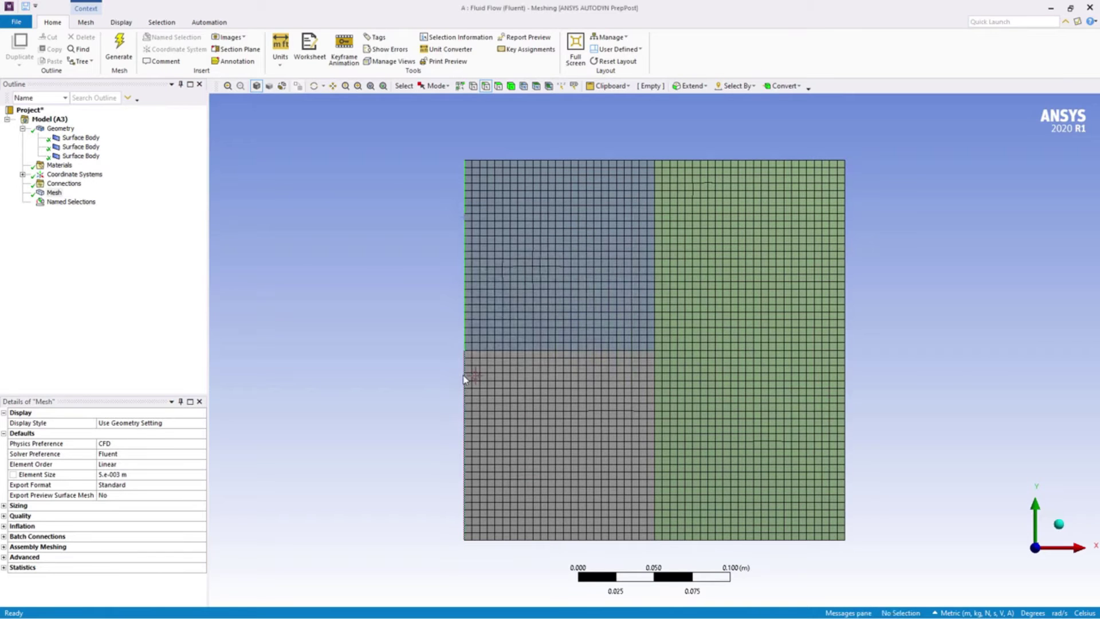
Step: Create a named selection "heatflux2" for the outer left vertical edge of the steel square
left_click(465, 378)
right_click(463, 378)
left_click(517, 326)
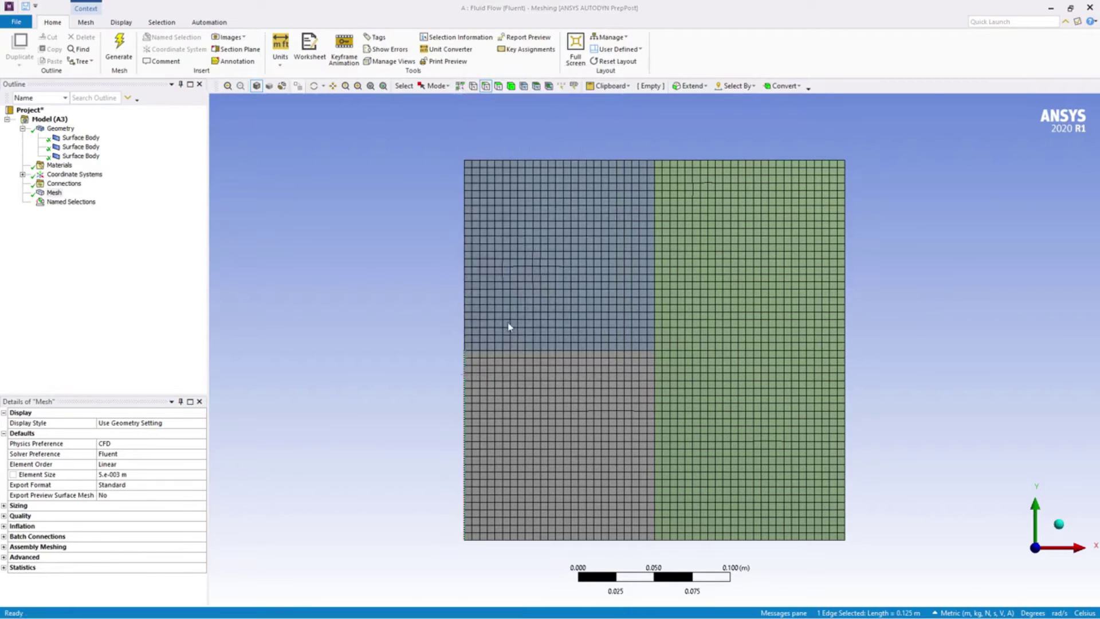
type("hea")
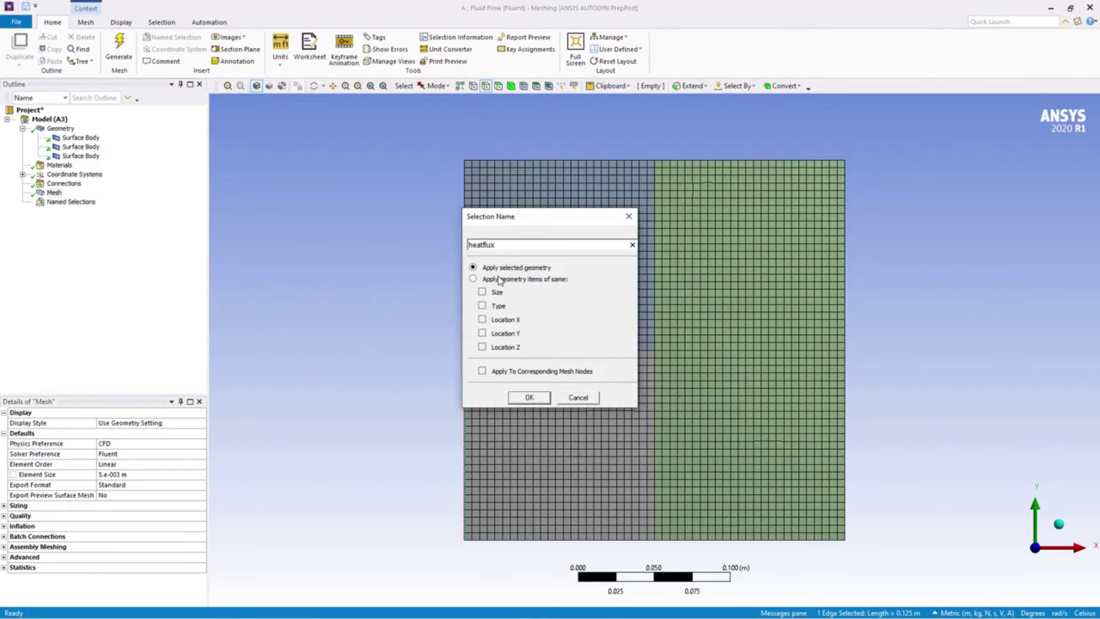
type("tflux")
key("Return")
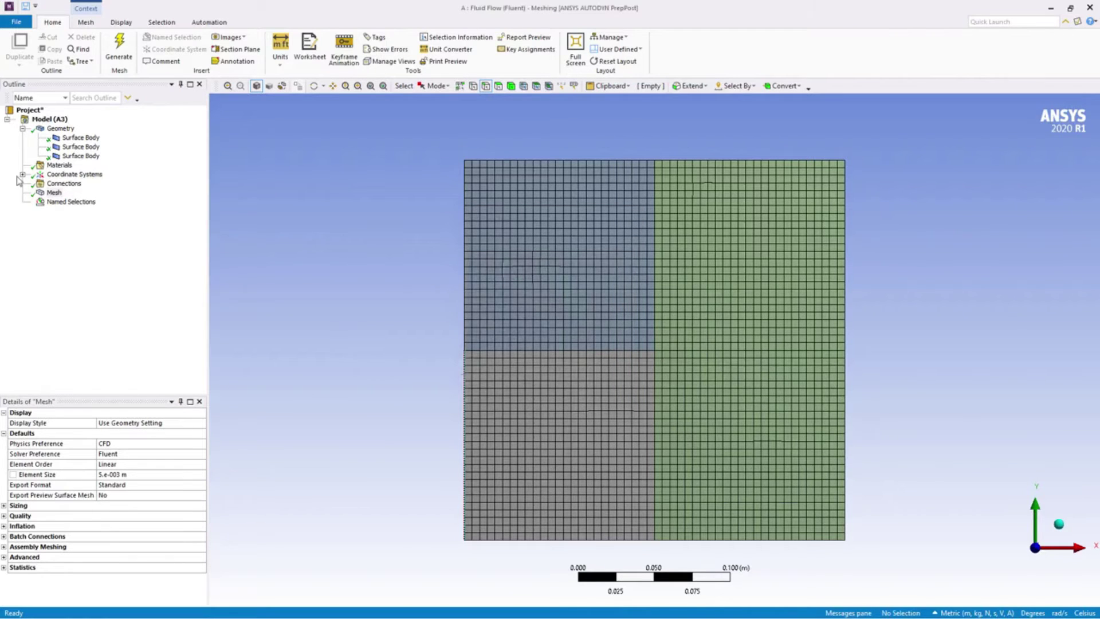
Step: Rename the aluminum edge's named selection "heatflux" as "heatflux1"
left_click(22, 201)
right_click(73, 238)
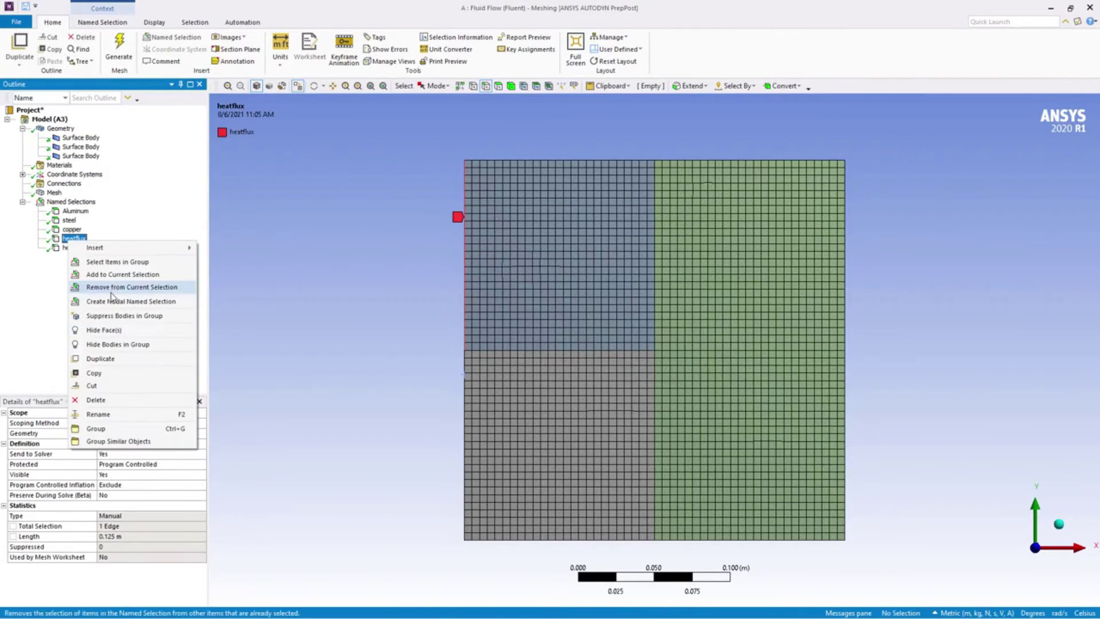
left_click(123, 415)
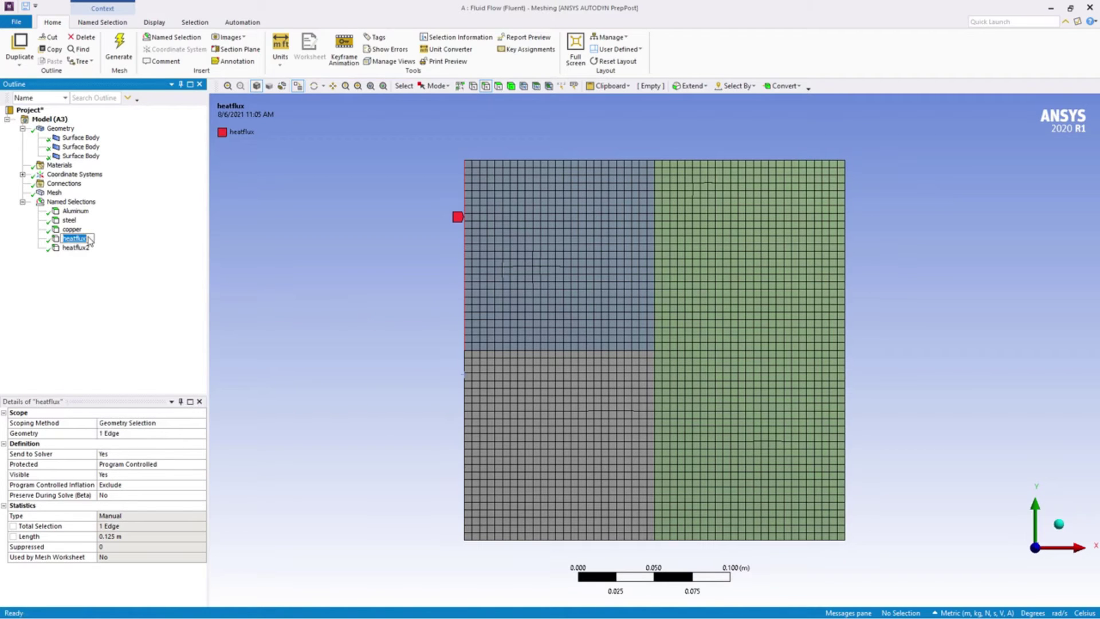
key("Return")
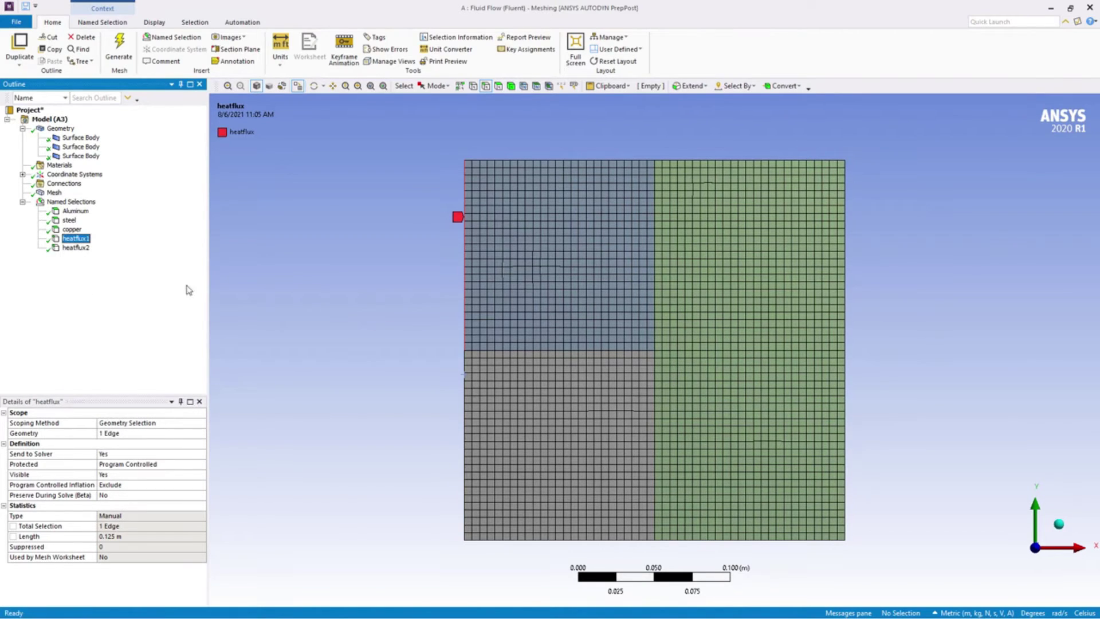
Step: Create a named selection "t1" for the upper edge of the aluminum square
left_click(585, 162)
right_click(585, 161)
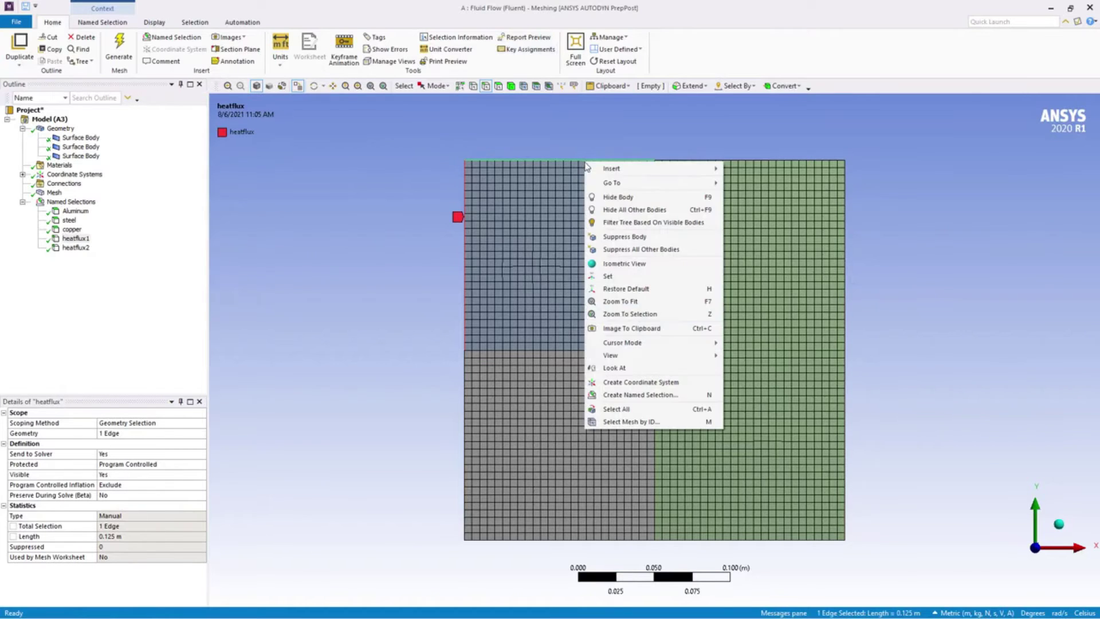
left_click(640, 395)
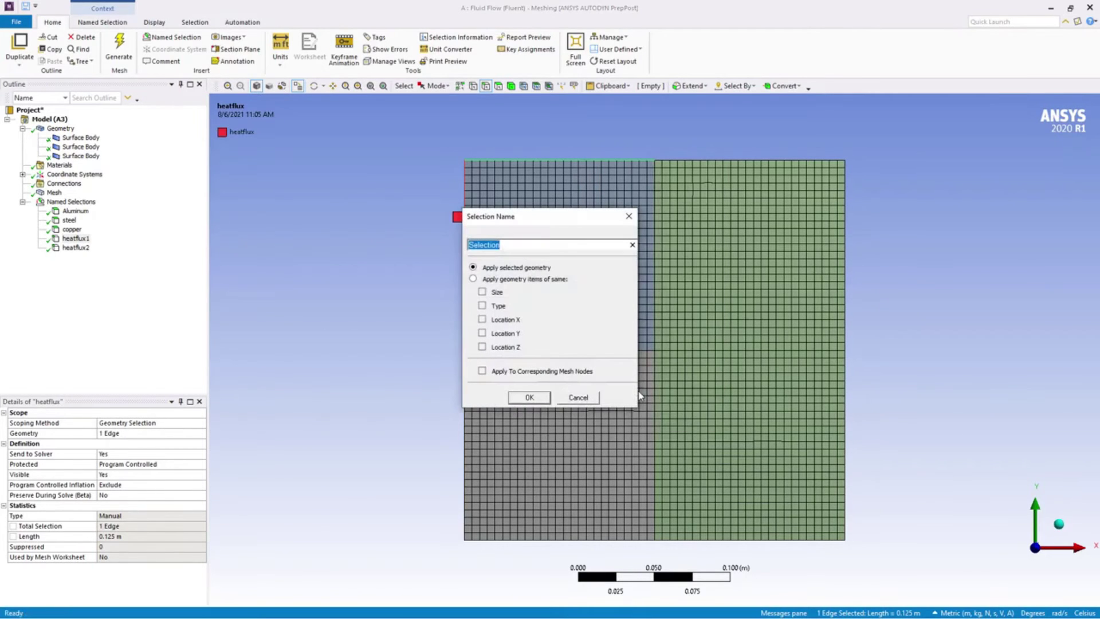
type("t1")
left_click(529, 397)
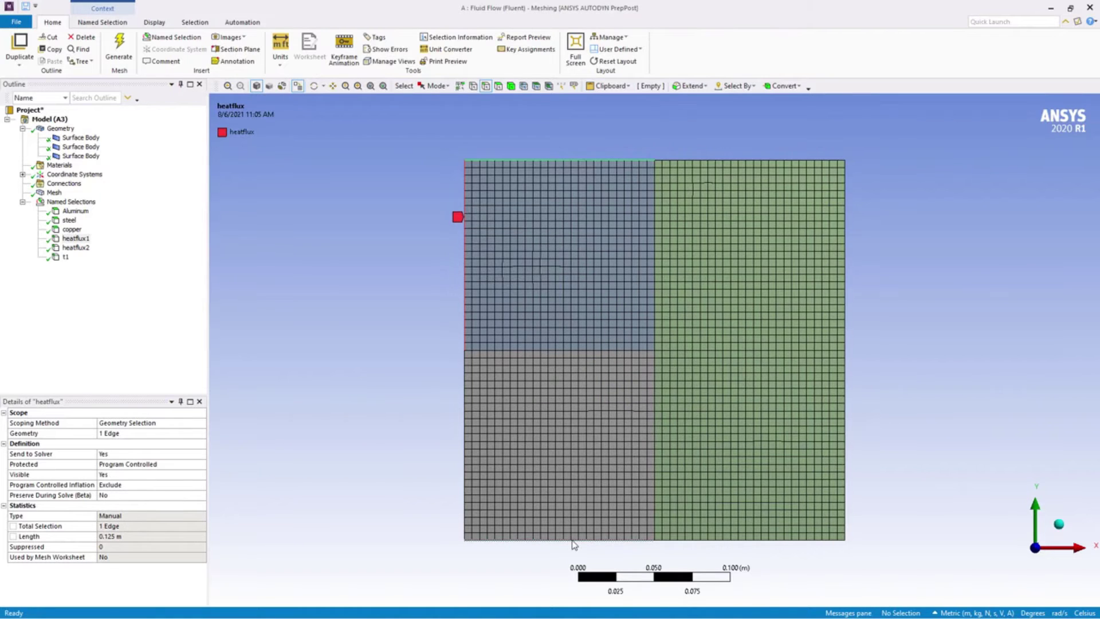
Step: Create a named selection "t2" for the lower edge of the copper rectangle
left_click(726, 540)
right_click(727, 541)
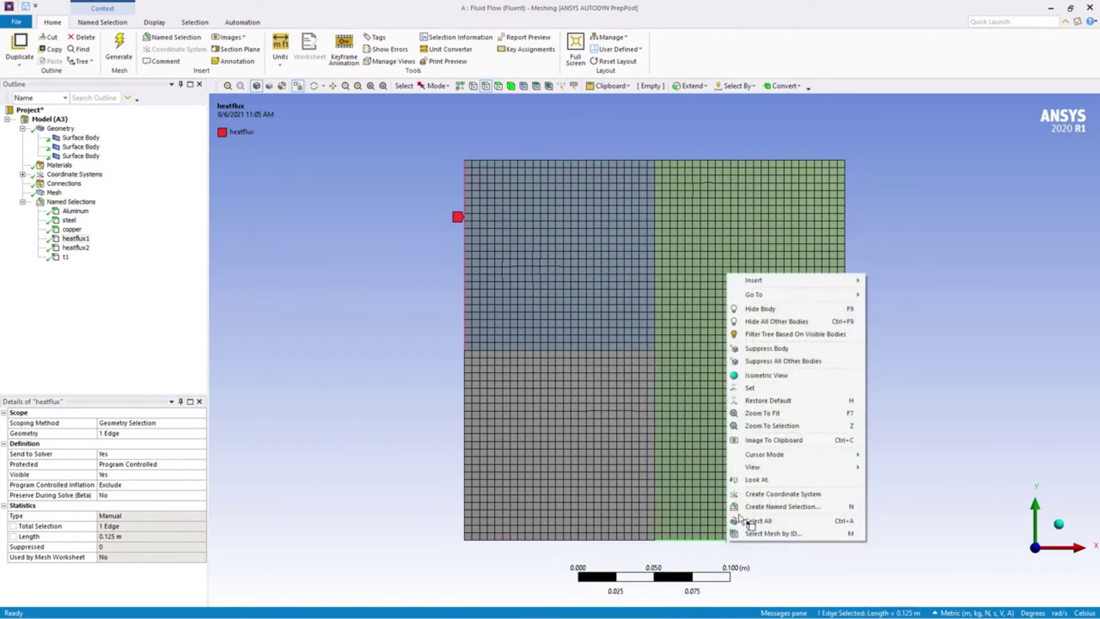
left_click(762, 506)
type("t2")
left_click(529, 397)
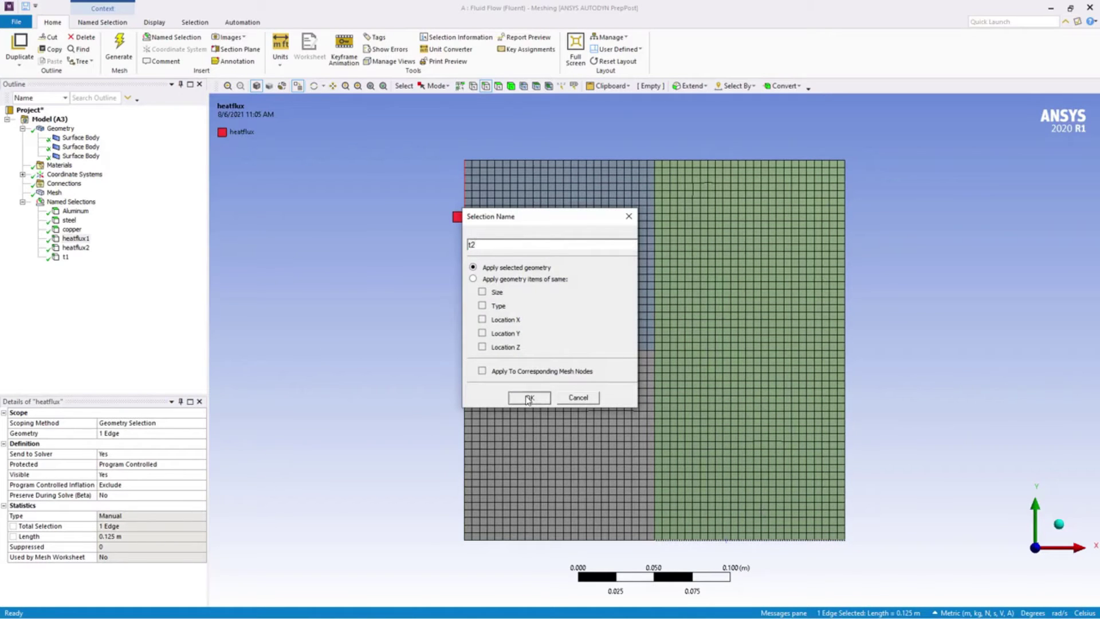
Step: Create a named selection "aw1" for the lower edge of the steel square
left_click(540, 539)
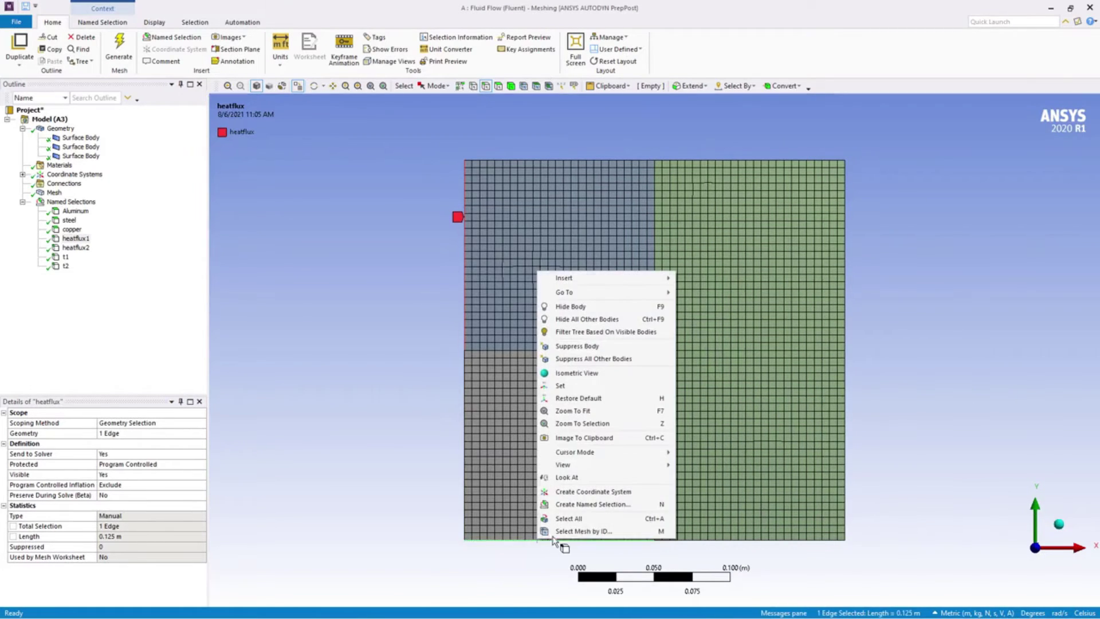
right_click(540, 538)
left_click(586, 504)
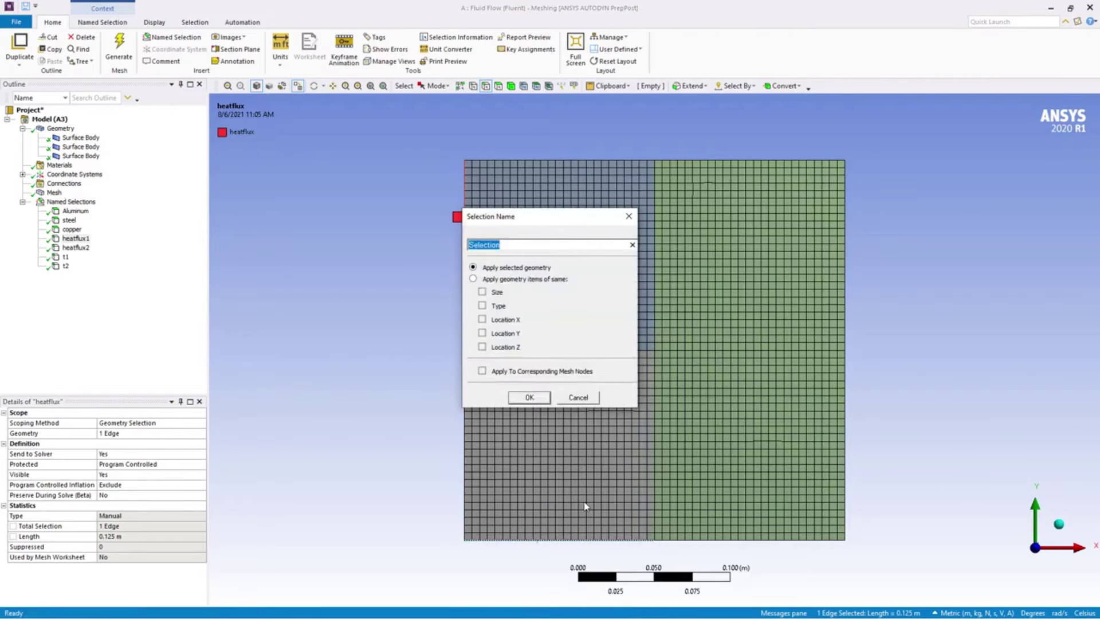
type("aw1")
left_click(539, 400)
Step: Create a named selection "aw2" for the upper edge of the copper rectangle
left_click(713, 160)
right_click(713, 160)
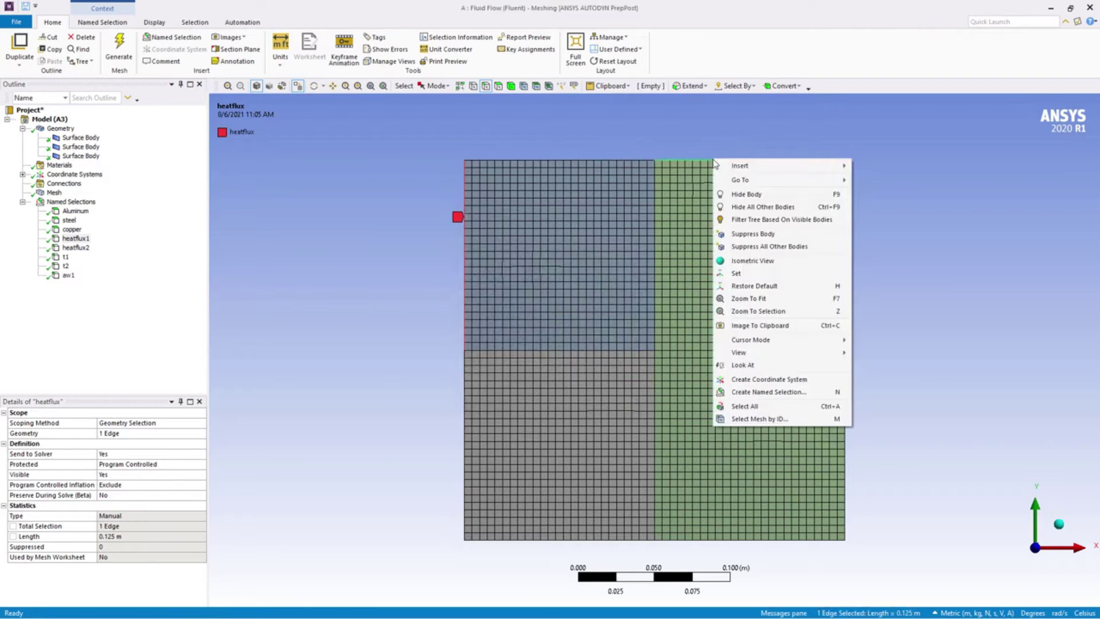
left_click(753, 392)
type("aw2")
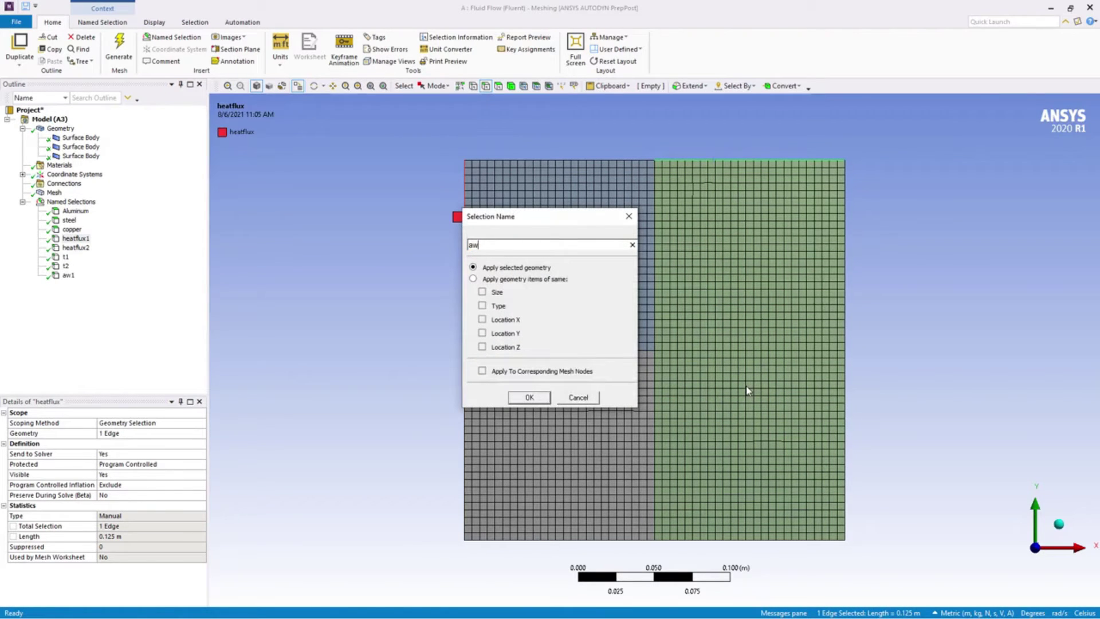
left_click(539, 398)
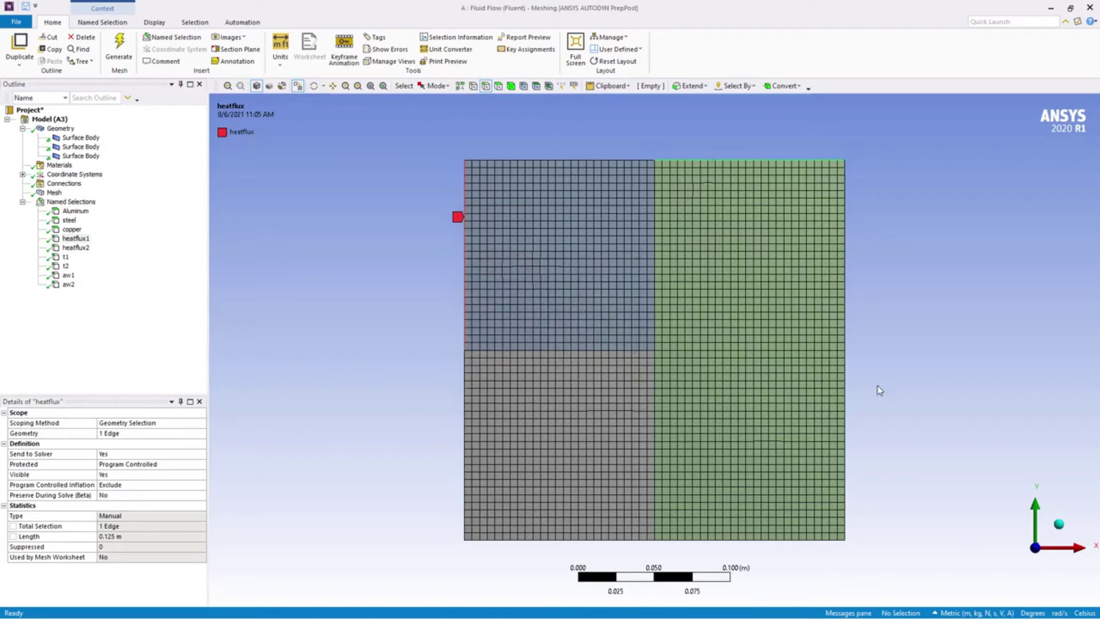
Step: Create a named selection "convection" for the outer right vertical edge of the copper rectangle
left_click(844, 373)
right_click(844, 373)
left_click(897, 338)
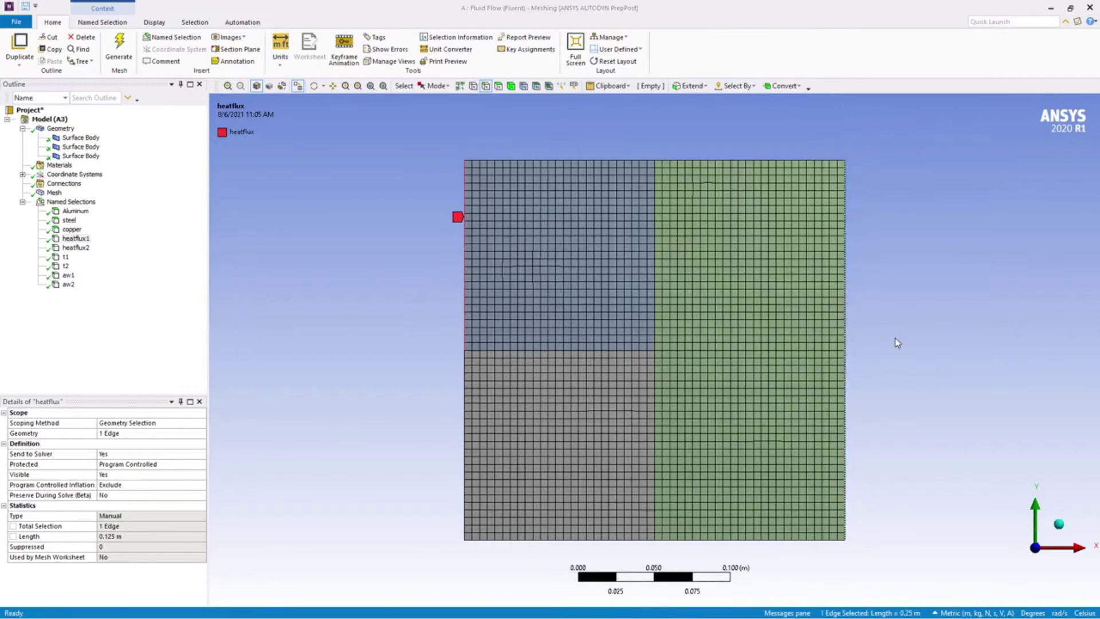
type("convection")
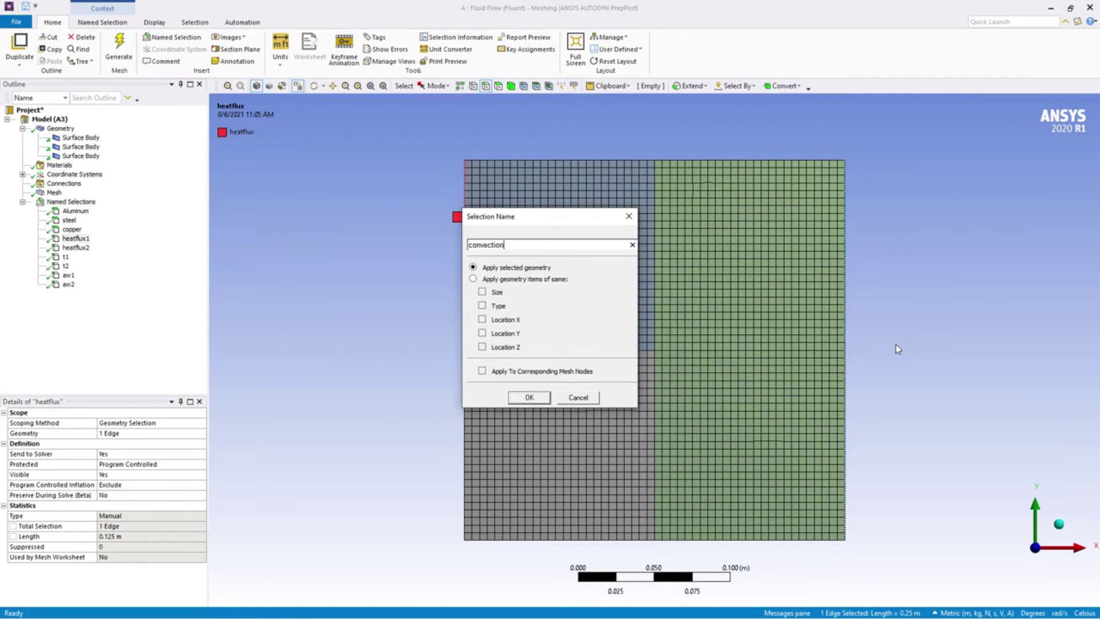
left_click(529, 398)
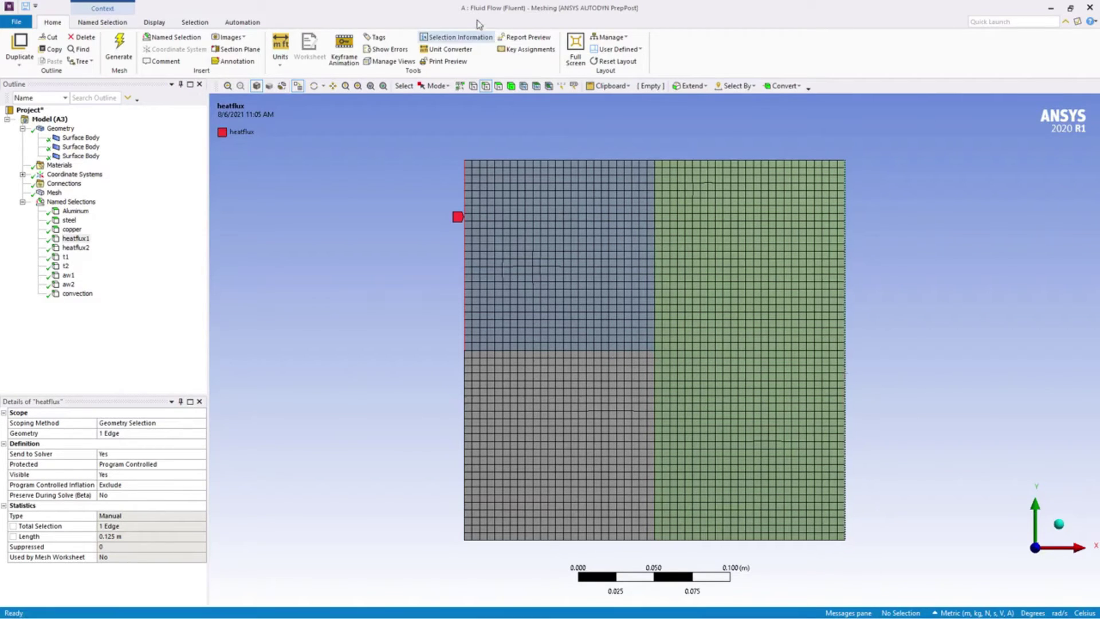
Step: Hide the aluminum square's body to expose the steel edge beneath it
left_click(498, 85)
left_click(571, 273)
right_click(594, 325)
left_click(618, 367)
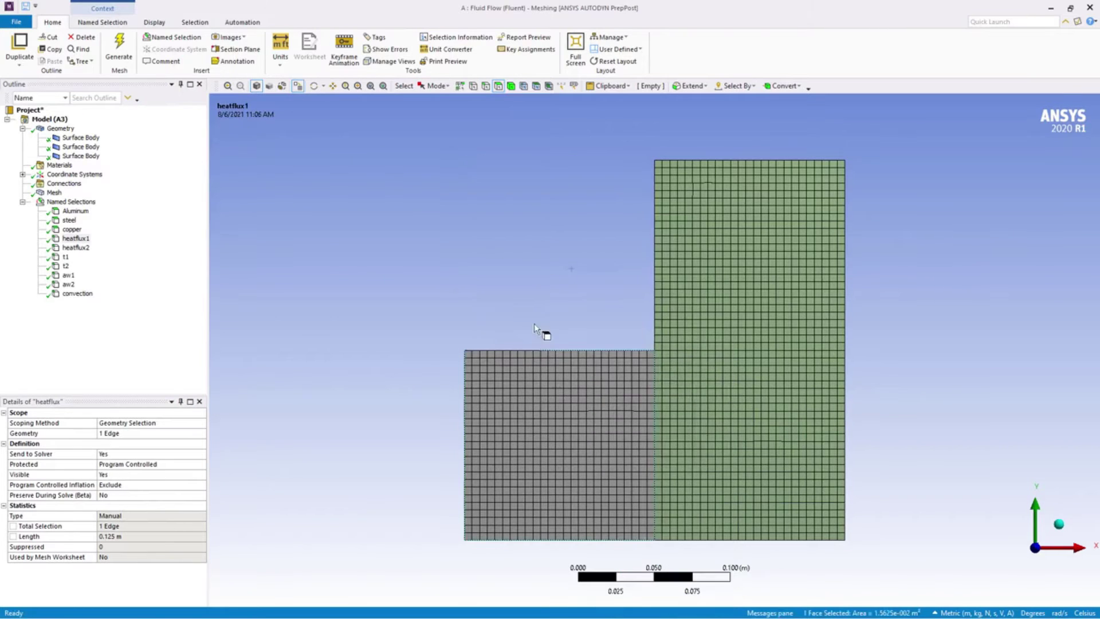
Step: Create a named selection "interface-steel-aluminum" for the upper edge of the steel square
left_click(486, 85)
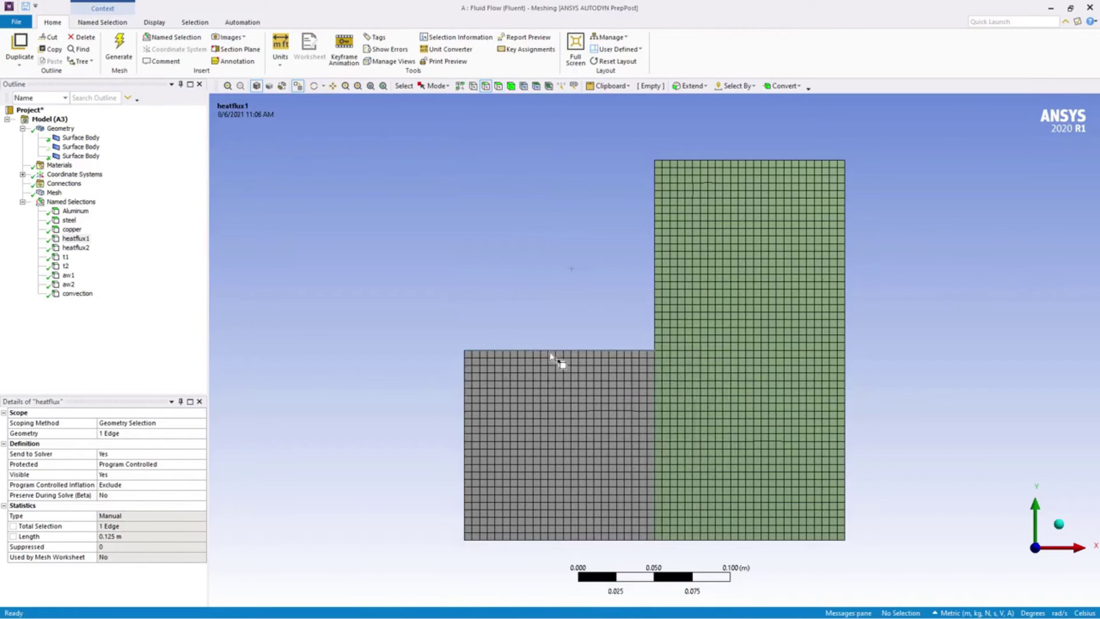
left_click(550, 350)
right_click(550, 351)
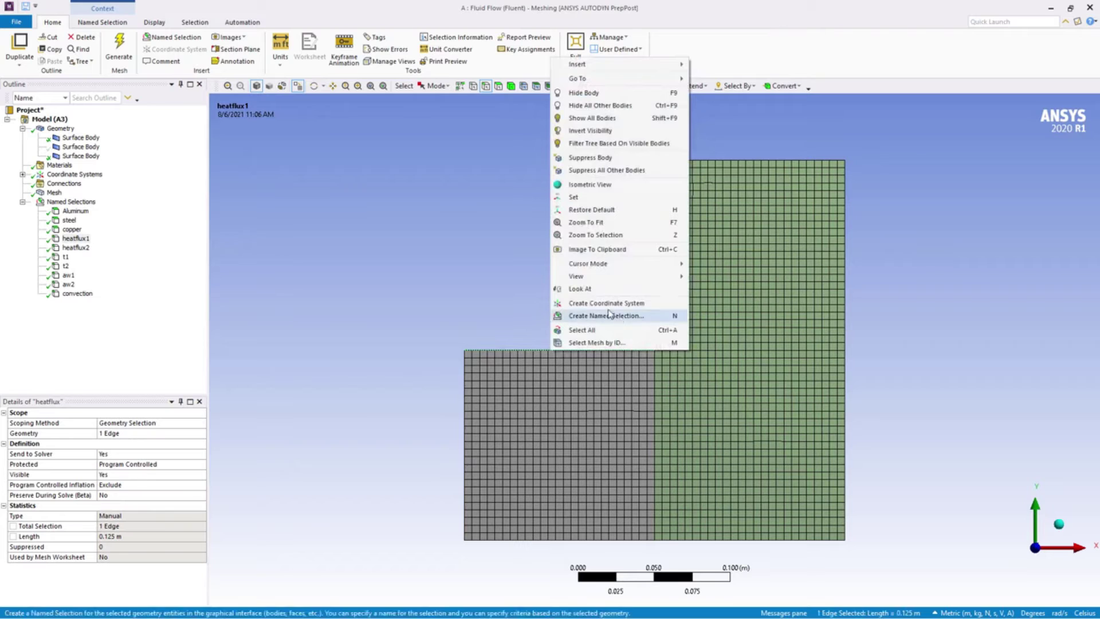
left_click(598, 316)
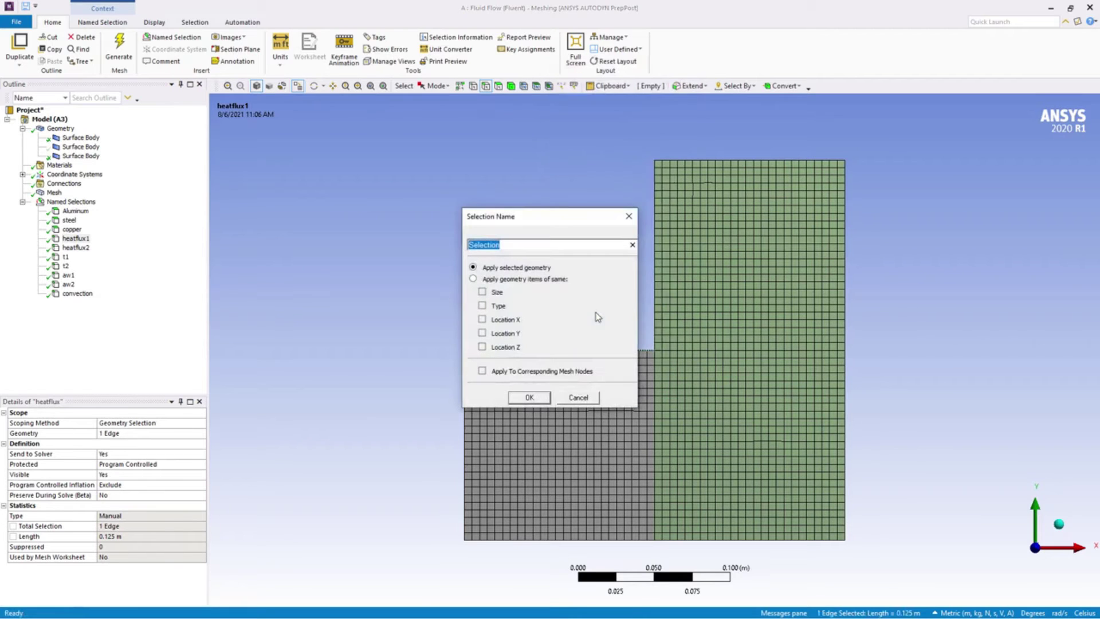
type("in")
type("minum")
key("Return")
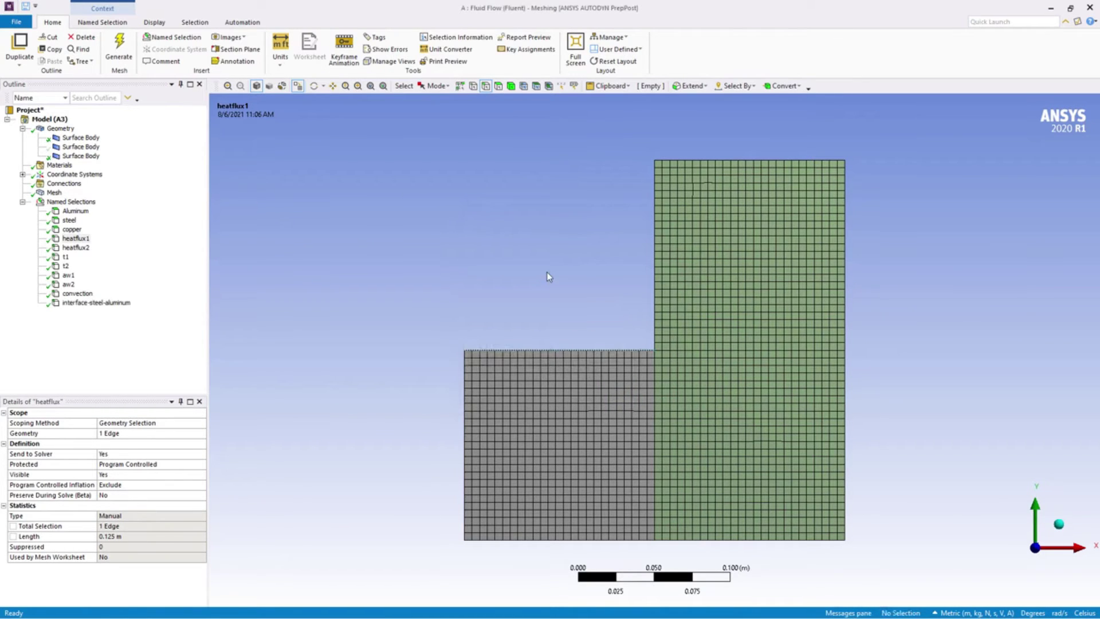
Step: Show all bodies again and hide the steel square's body
right_click(547, 272)
left_click(587, 305)
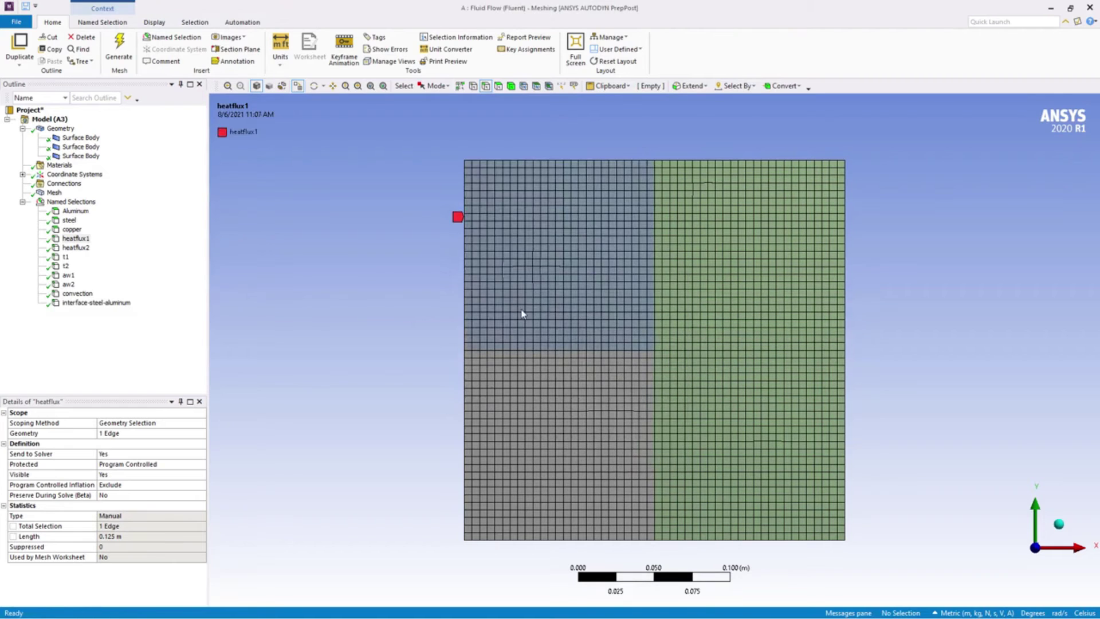
left_click(498, 88)
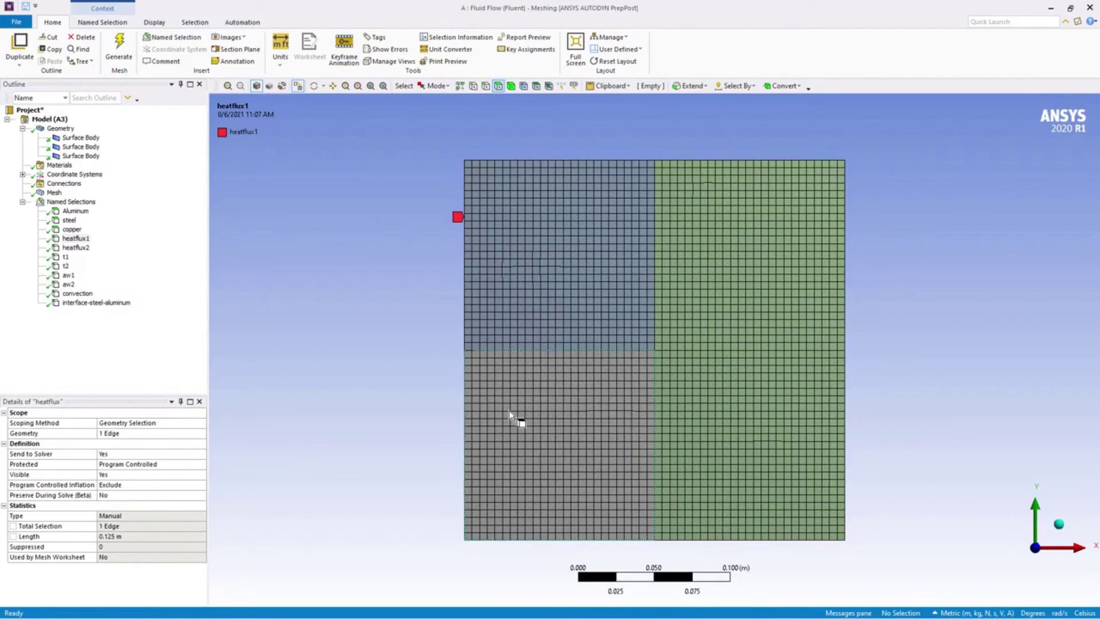
left_click(509, 412)
right_click(509, 411)
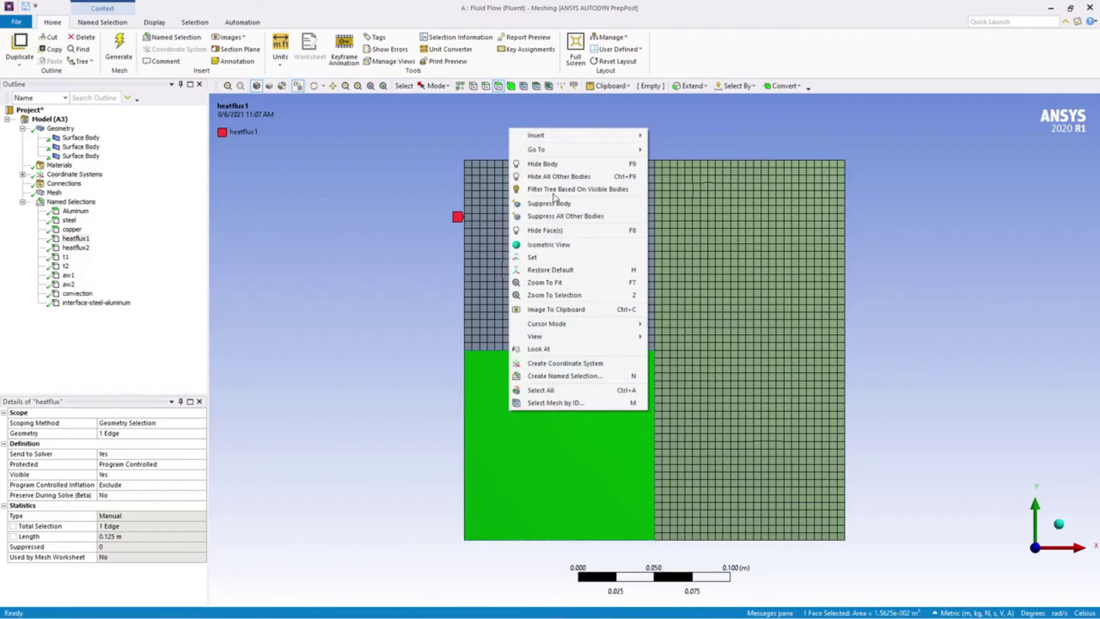
left_click(544, 165)
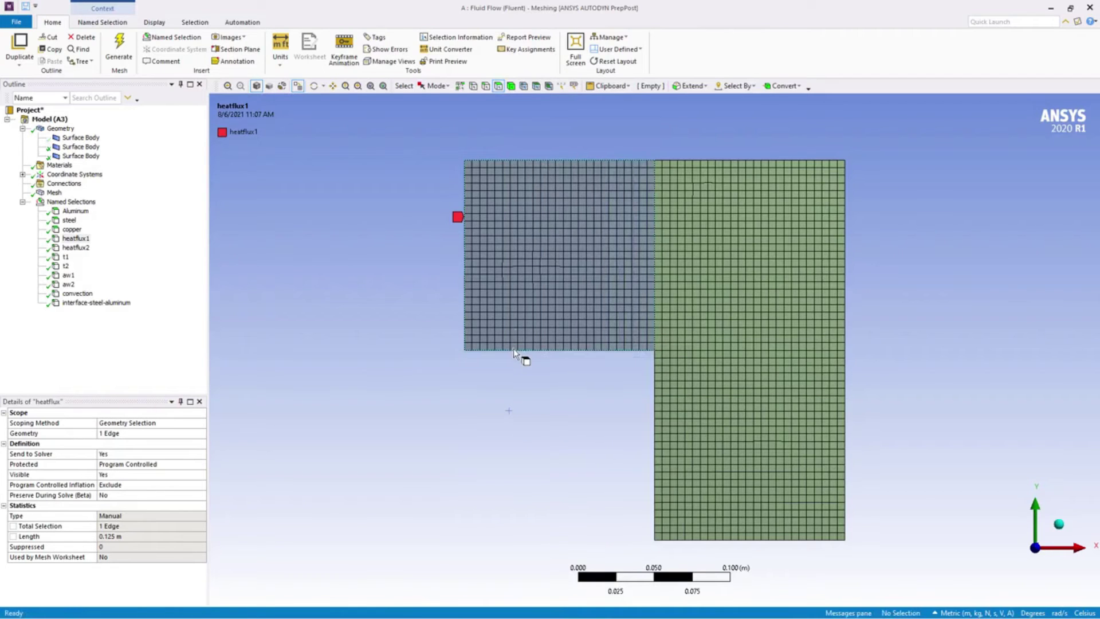
Step: Create a named selection "interface-aluminum-steel" for the lower edge of the aluminum square
left_click(485, 86)
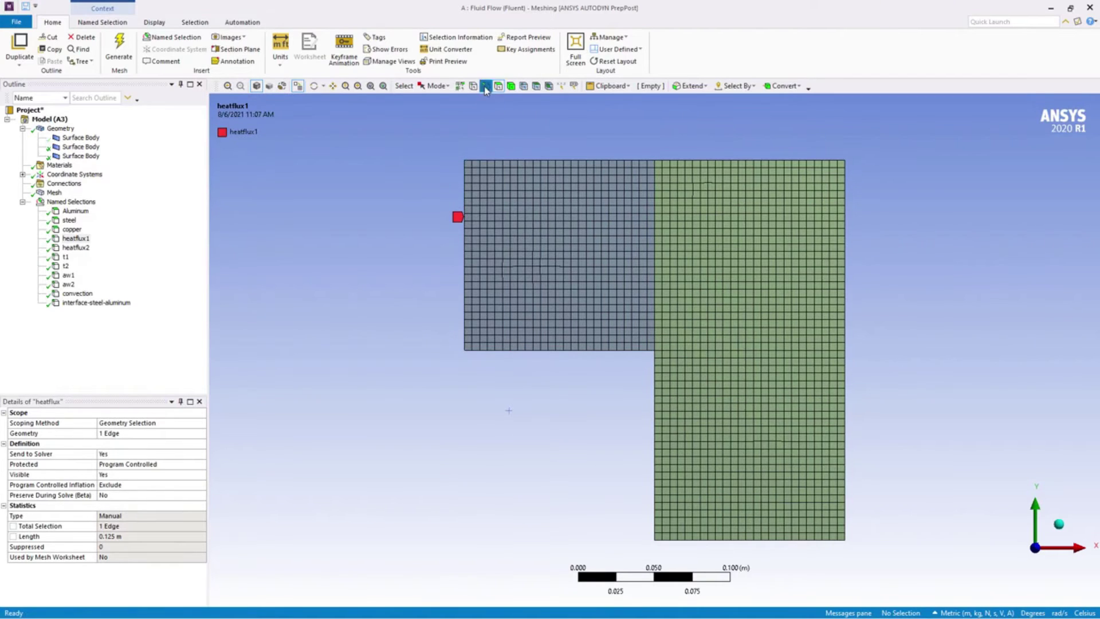
right_click(509, 351)
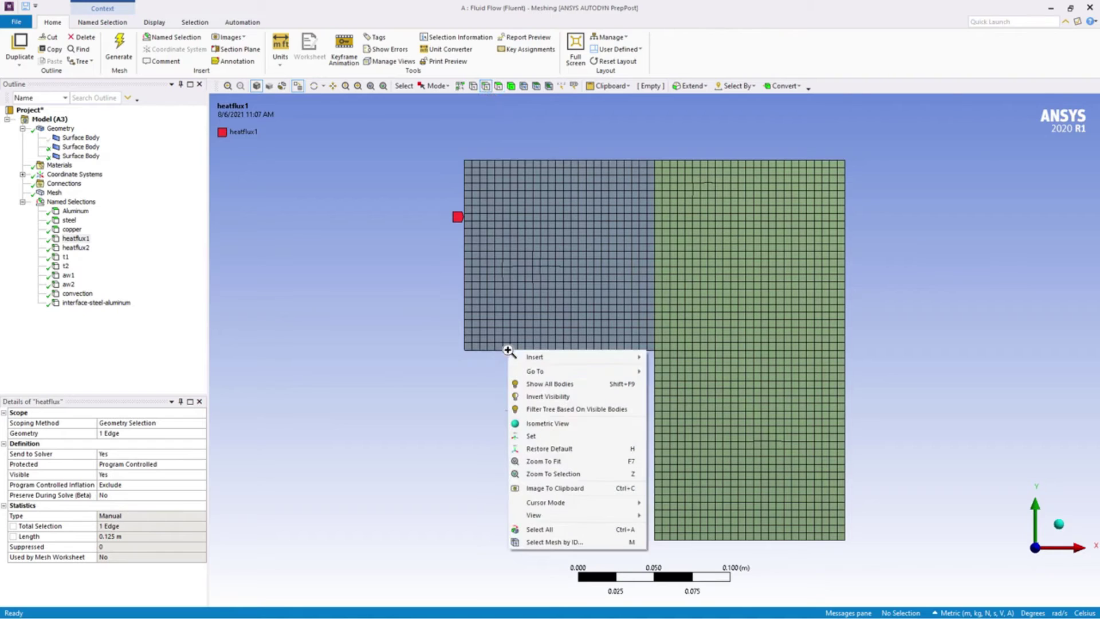
left_click(487, 437)
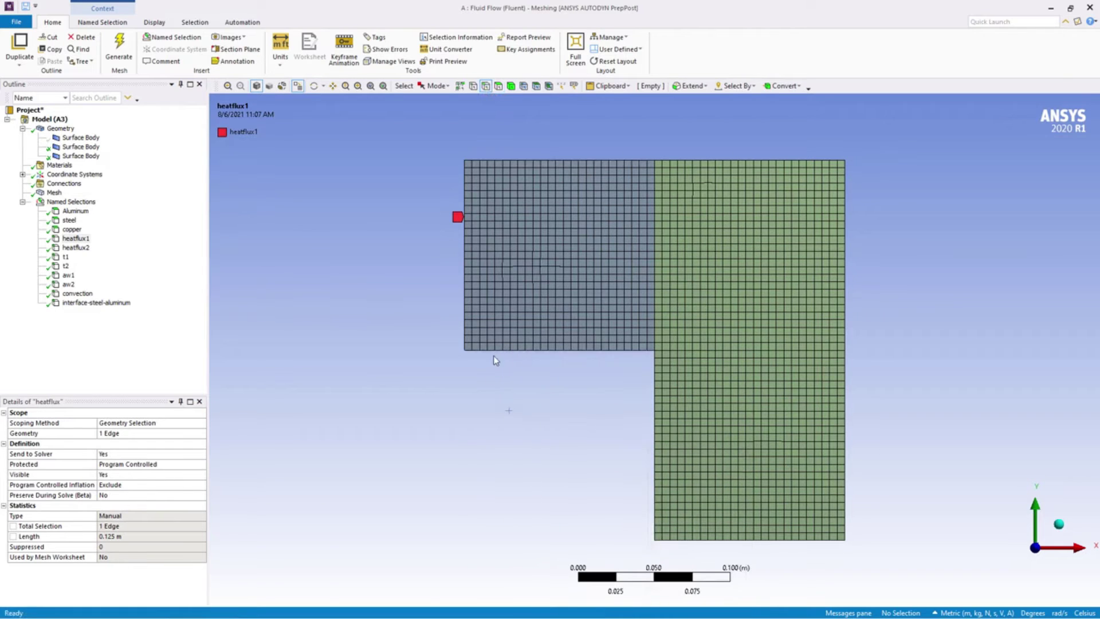
left_click(538, 350)
right_click(539, 351)
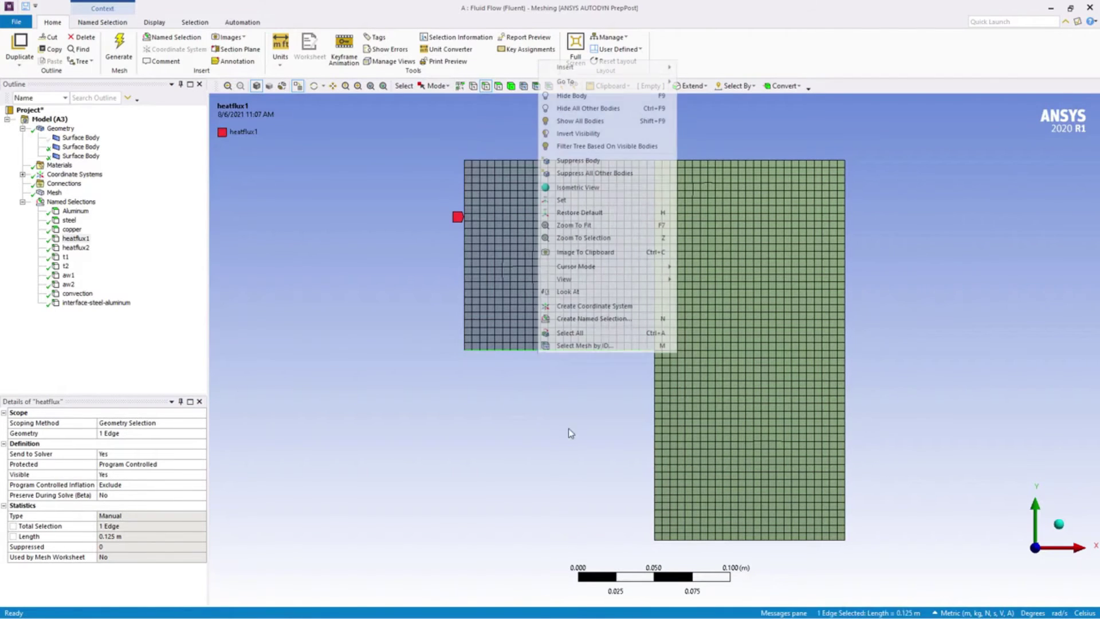
left_click(594, 318)
type("inte")
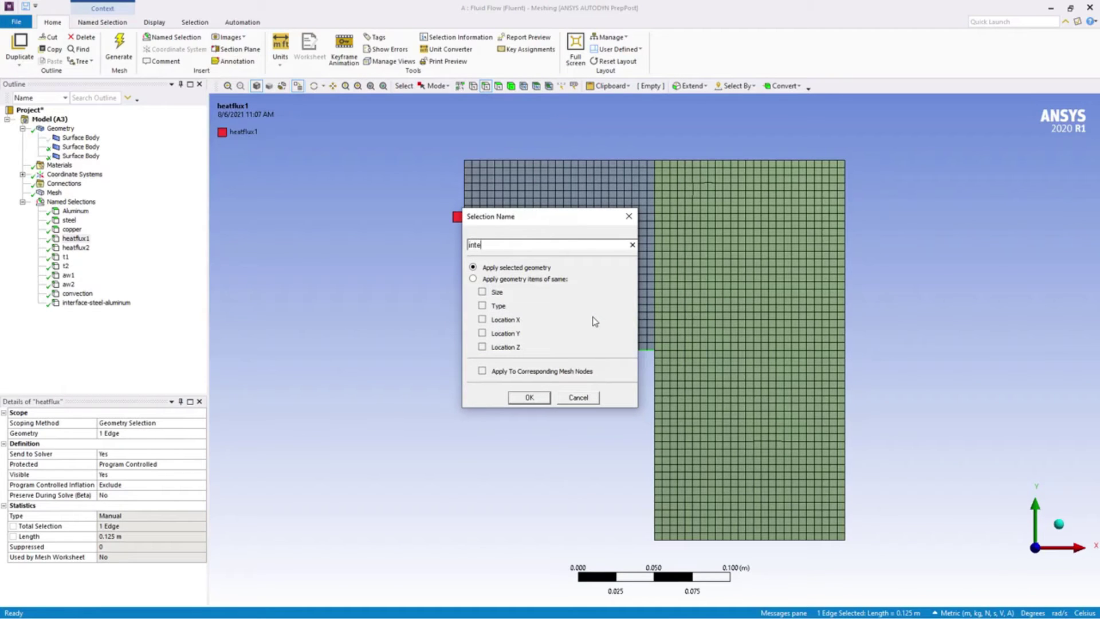
type("rface-aluminum-steel")
key("Return")
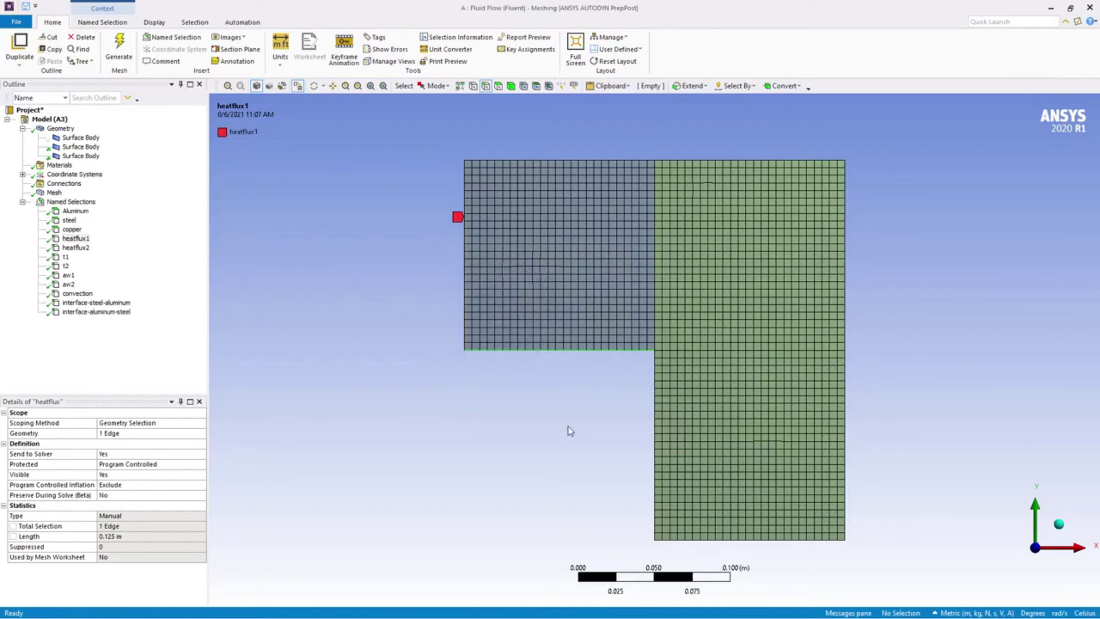
Step: Show all bodies again and check the edges covered by the interface-steel-aluminum and interface-aluminum-steel named selections
right_click(572, 414)
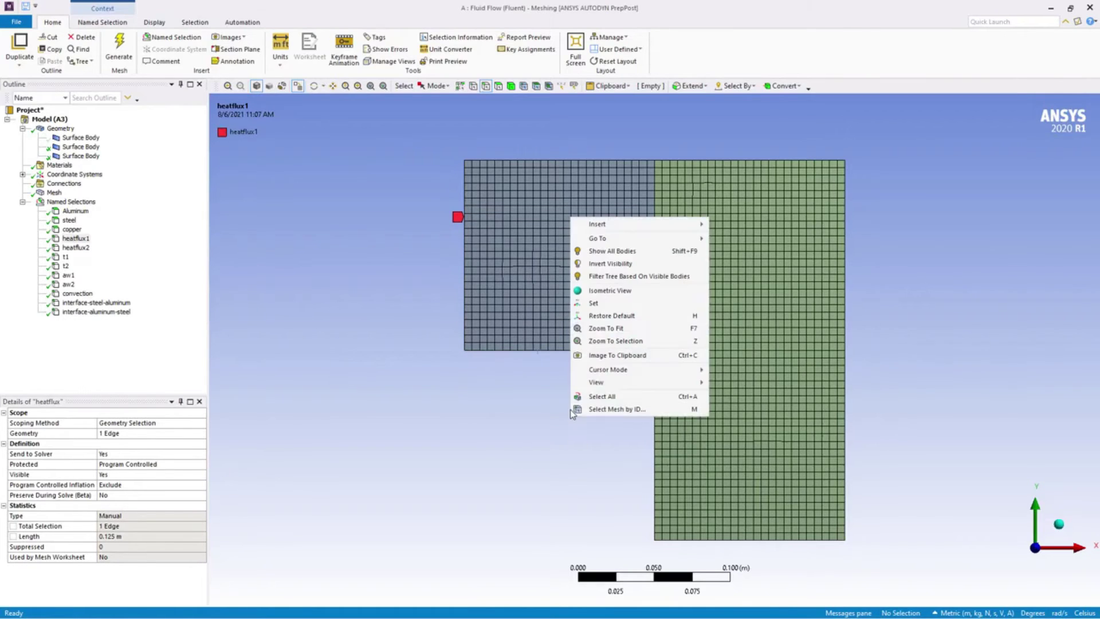
left_click(607, 251)
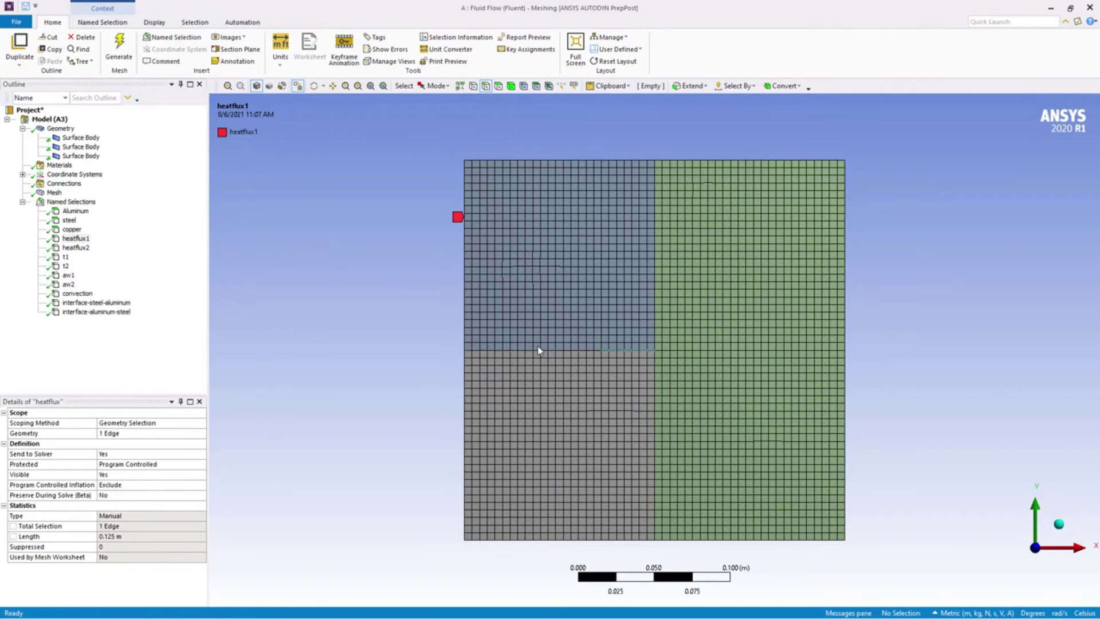
left_click(85, 304)
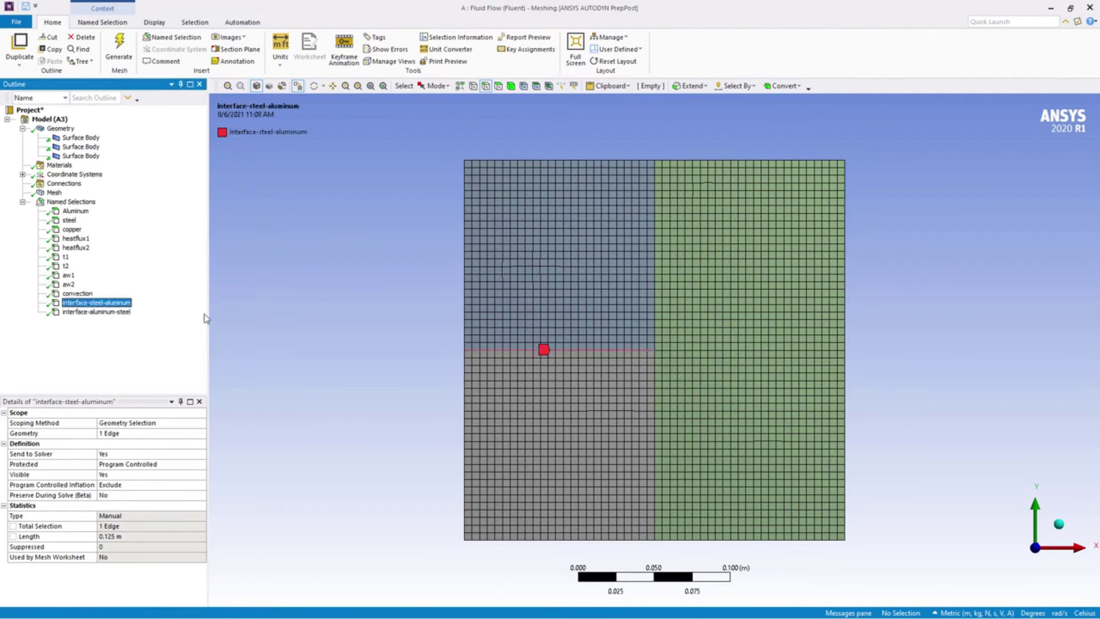
left_click(120, 312)
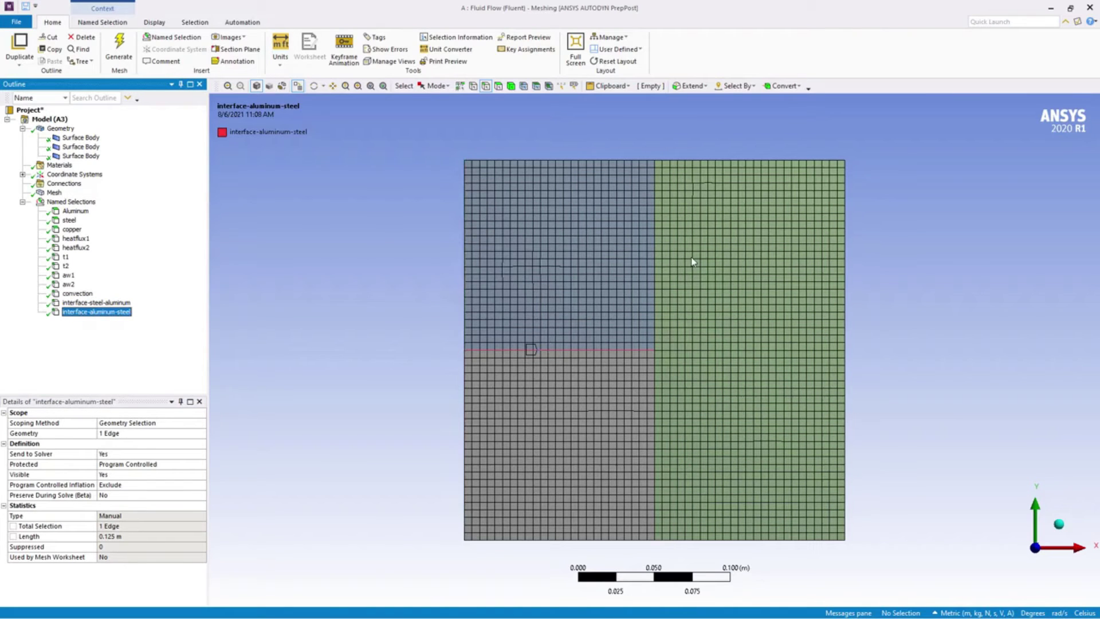
Step: Hide the copper rectangle's body to expose the adjoining edges of the aluminum and steel squares
left_click(499, 87)
left_click(745, 235)
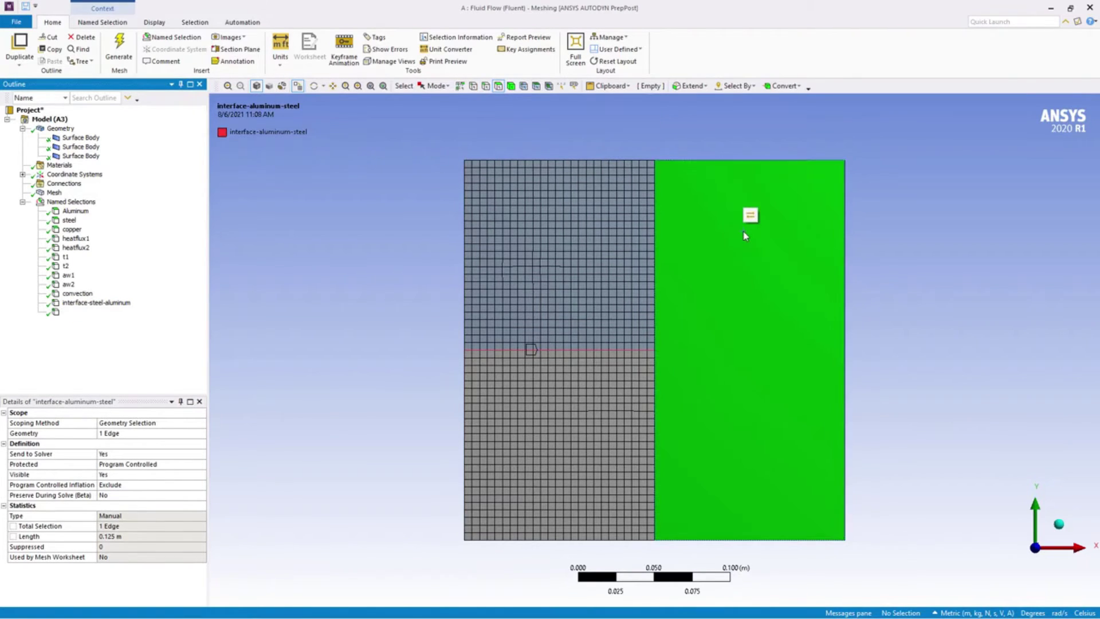
right_click(744, 231)
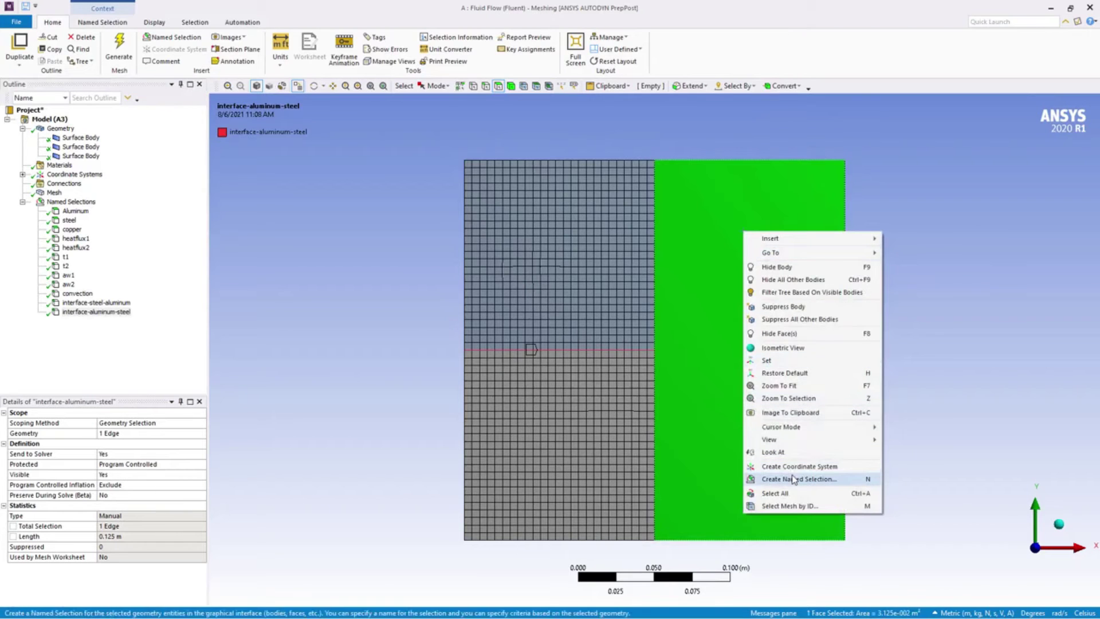
left_click(777, 268)
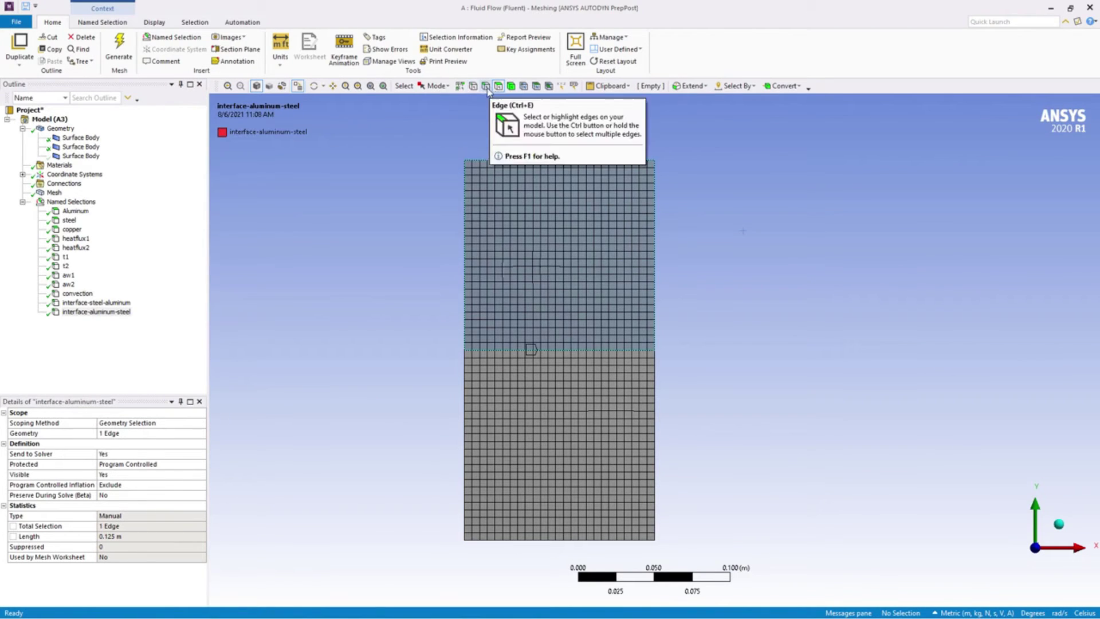
Step: Create a named selection "interface-aluminum-copper" for the right vertical edge of the aluminum square
left_click(484, 86)
left_click(654, 246)
right_click(655, 246)
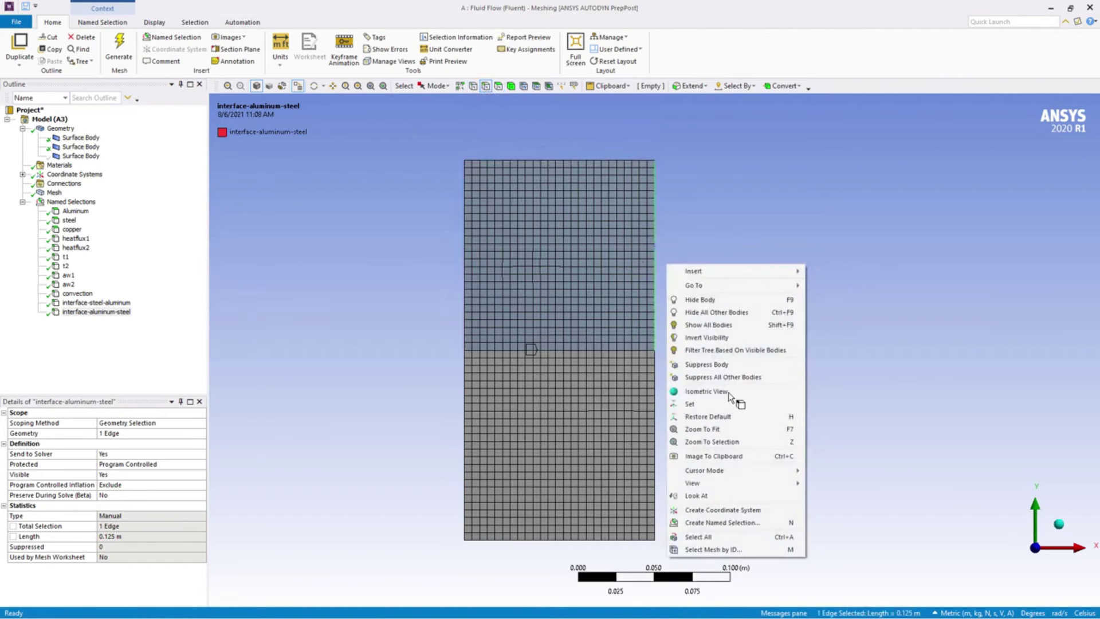
left_click(715, 524)
type("interface-aluminum-copper")
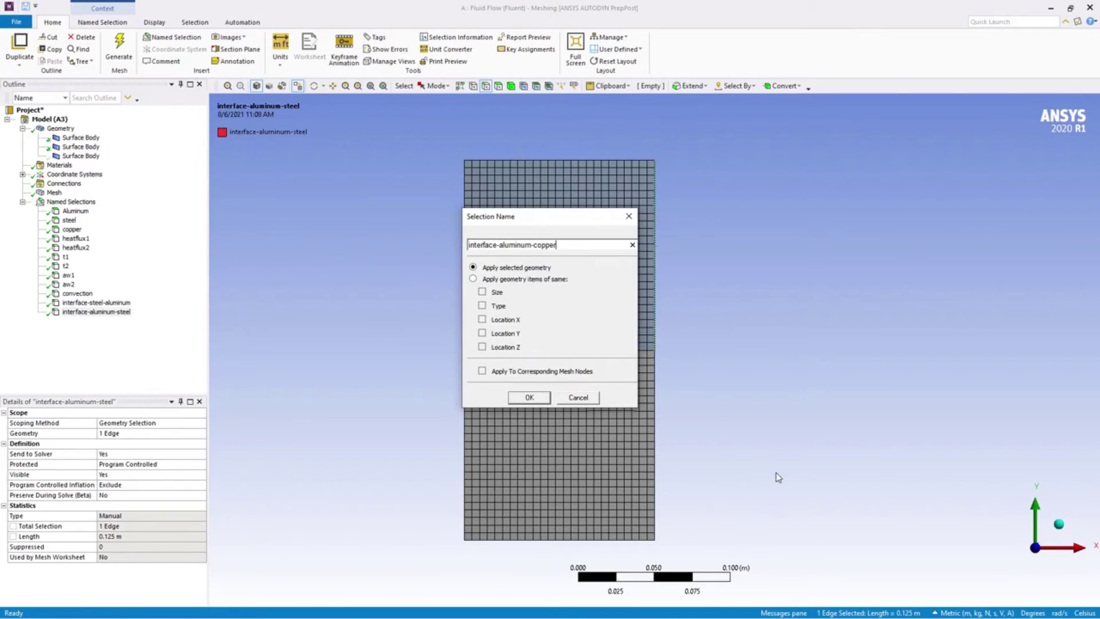
left_click(531, 397)
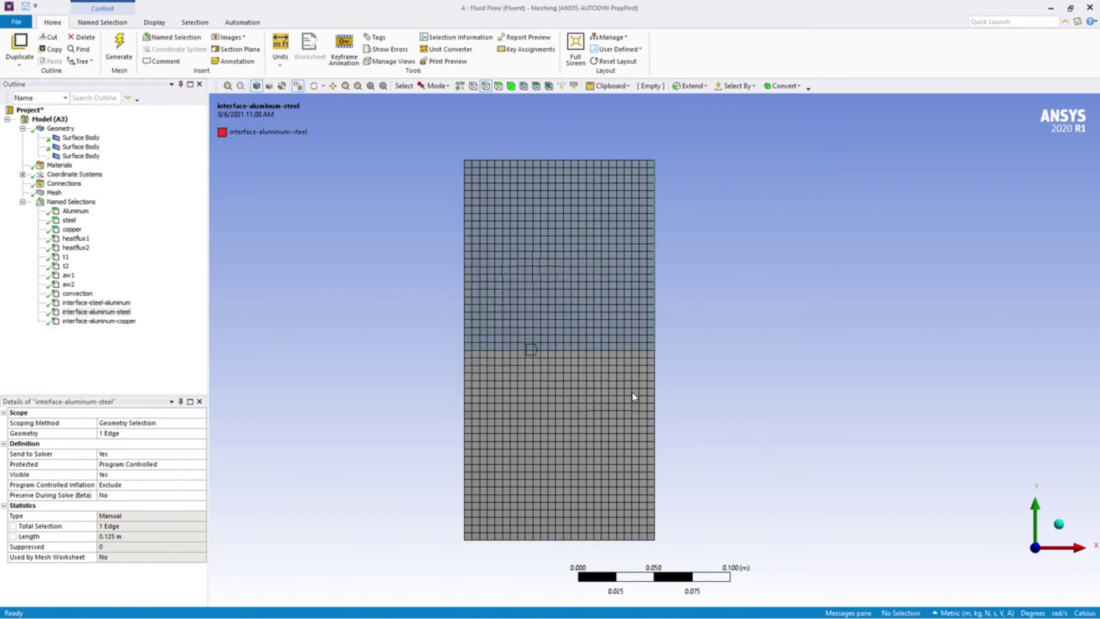
Step: Create a named selection "interface-steel-copper" for the right vertical edge of the steel square
left_click(654, 405)
right_click(653, 405)
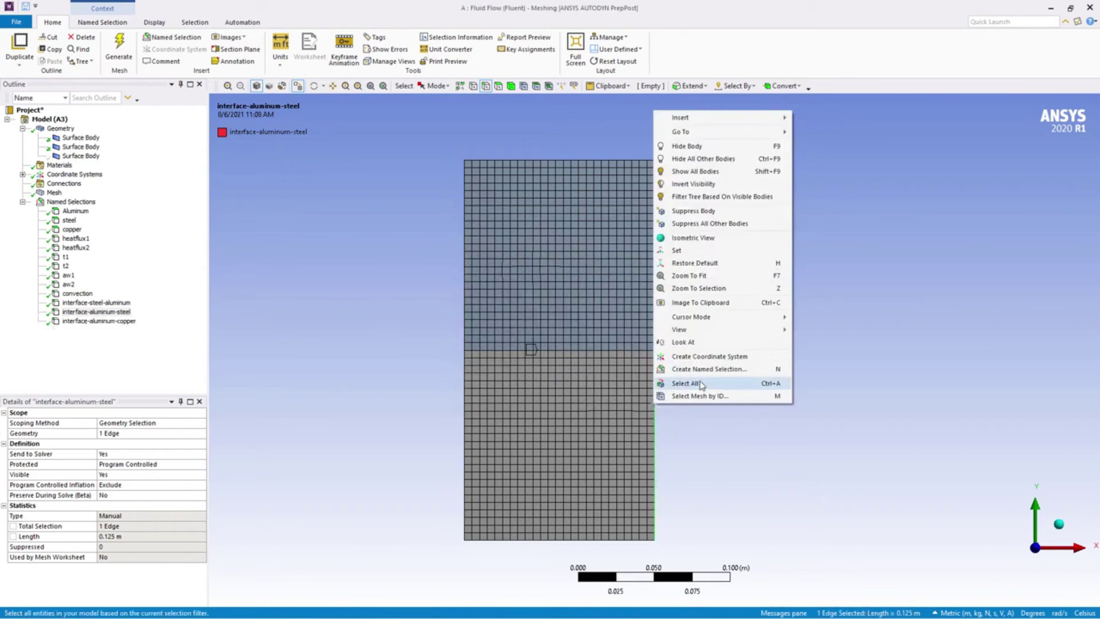
left_click(711, 370)
type("interface-steel-copper")
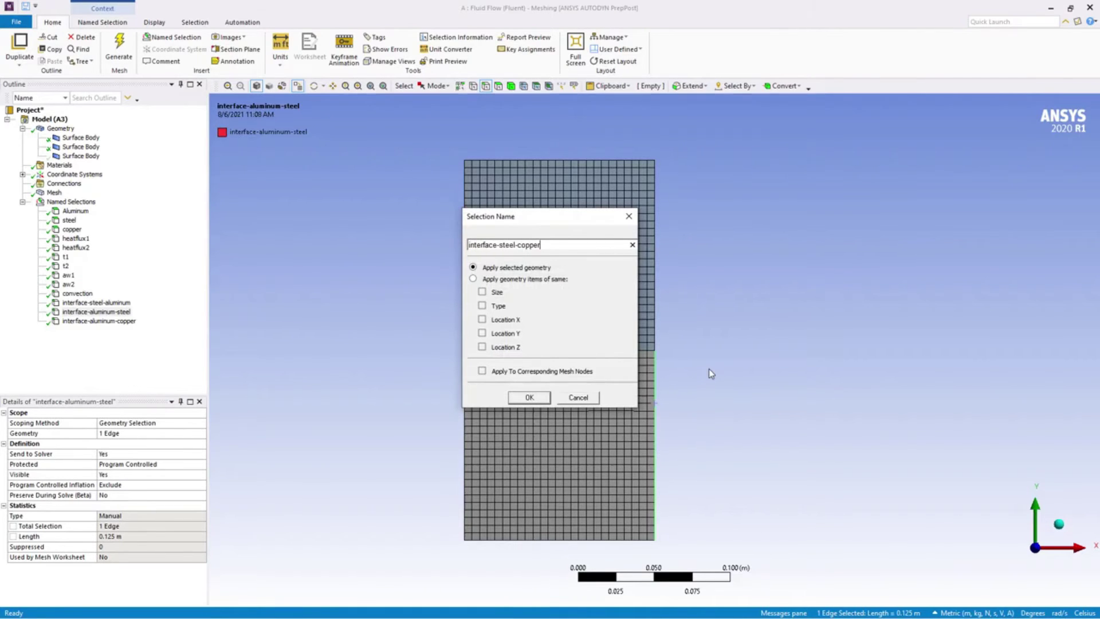
left_click(522, 401)
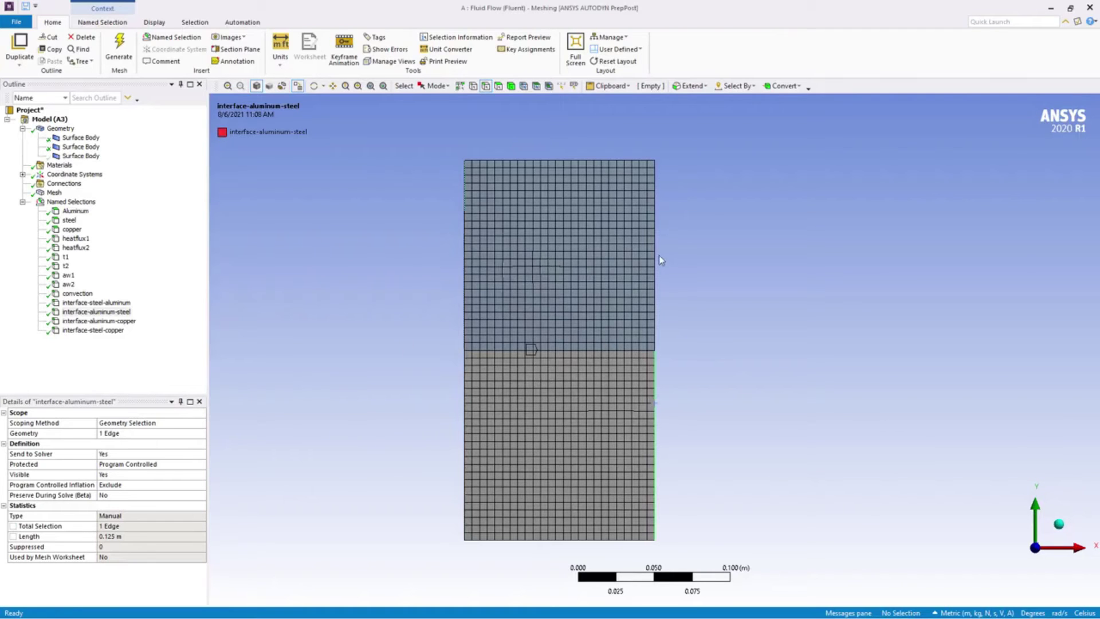
Step: Show all bodies again and hide the aluminum and steel squares' bodies, leaving only the copper rectangle displayed
right_click(721, 277)
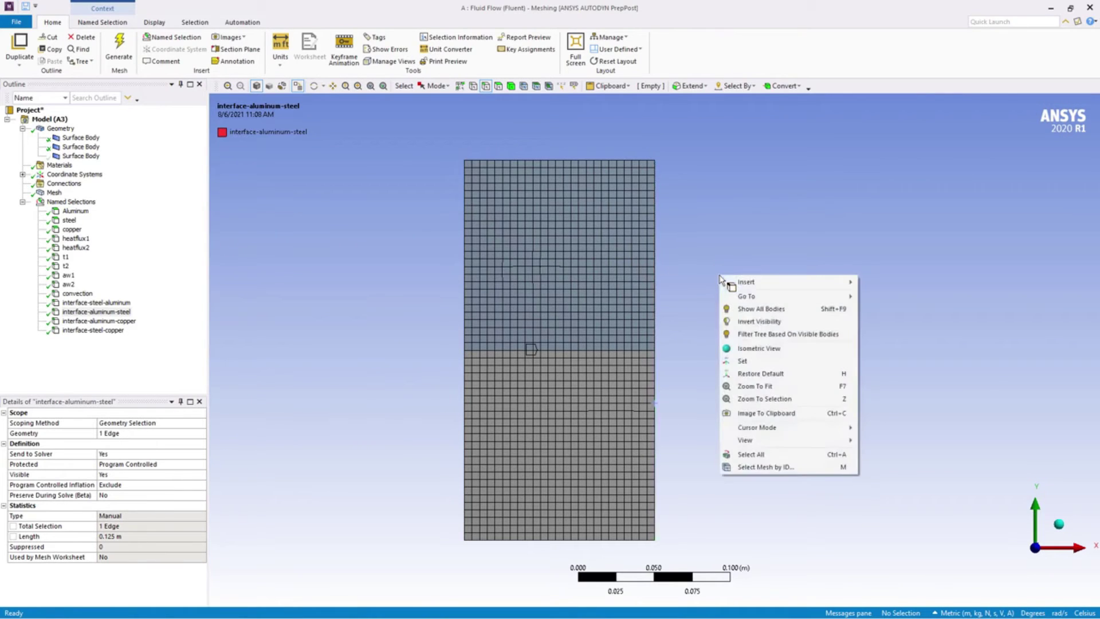
left_click(751, 312)
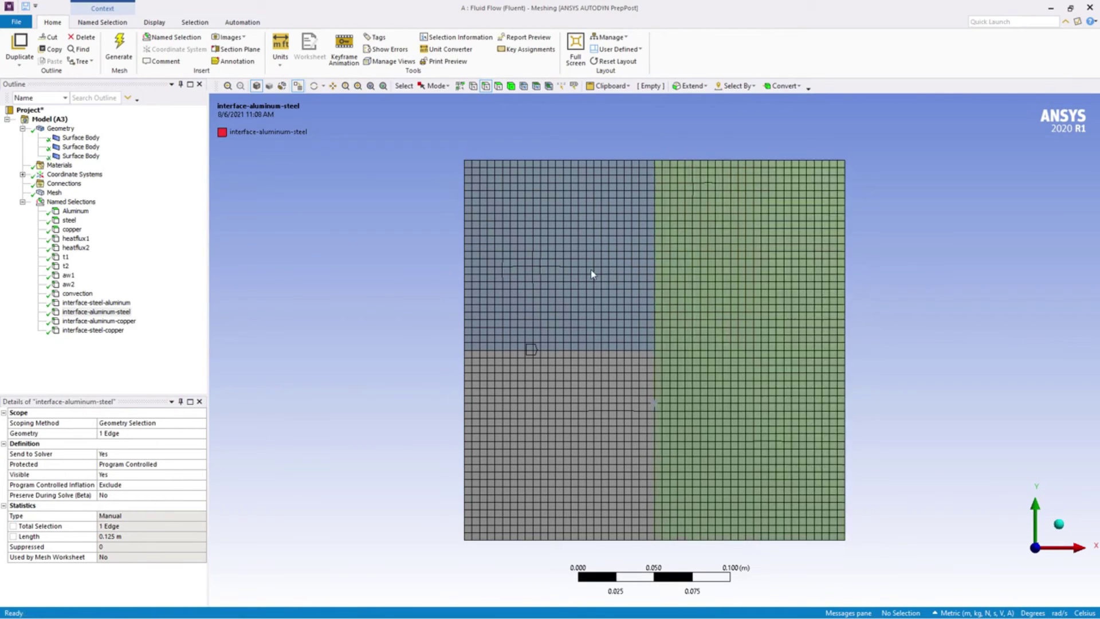
key("ctrl+f")
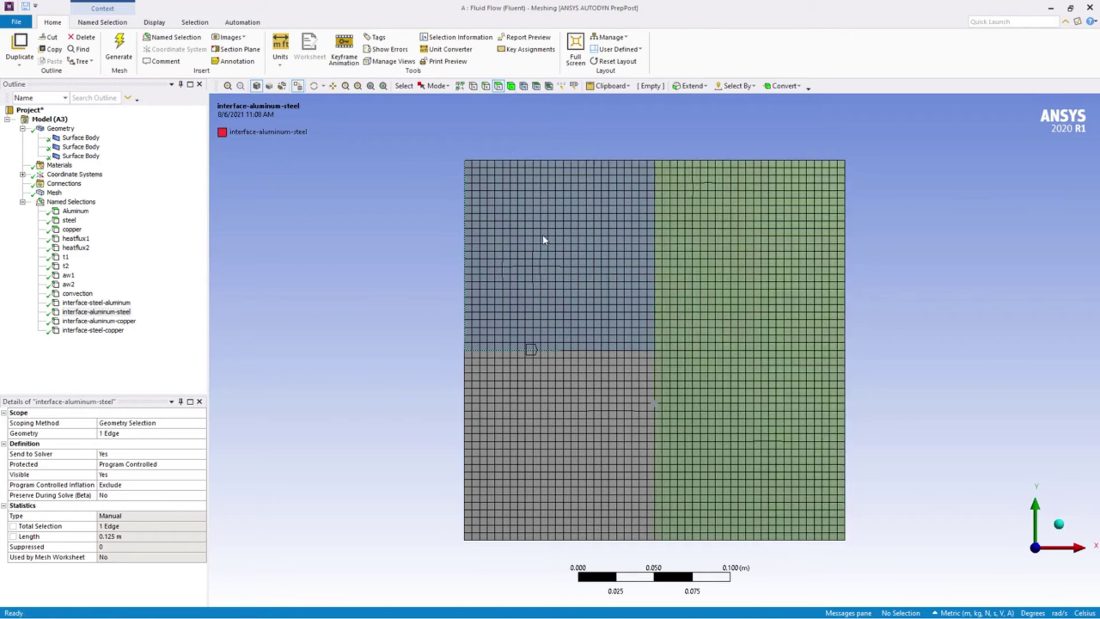
left_click(551, 380, "ctrl")
right_click(551, 381)
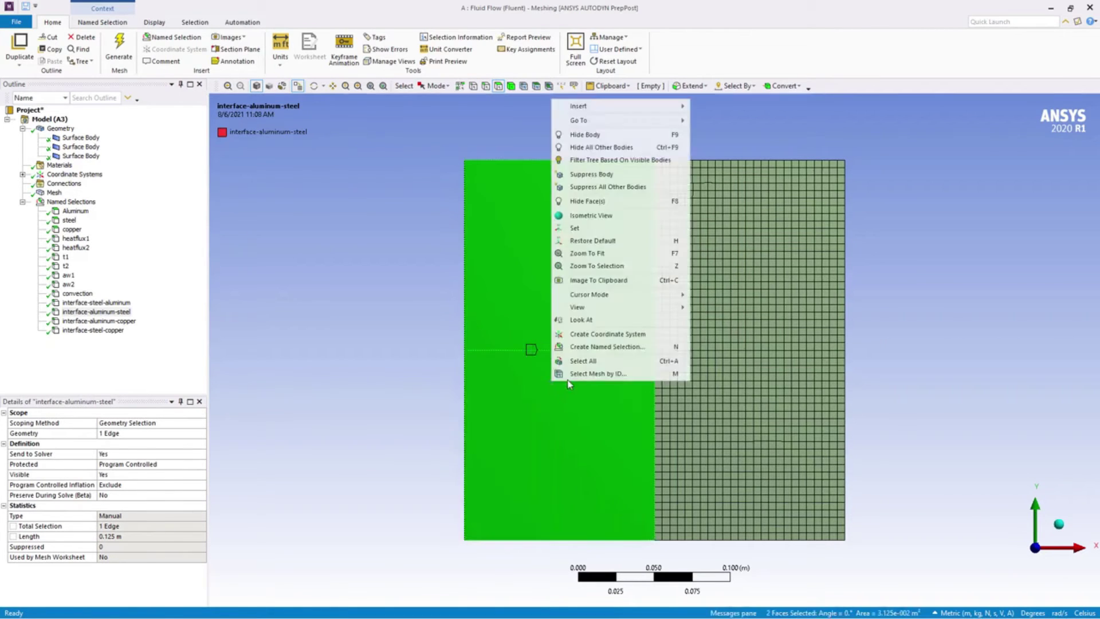
left_click(594, 136)
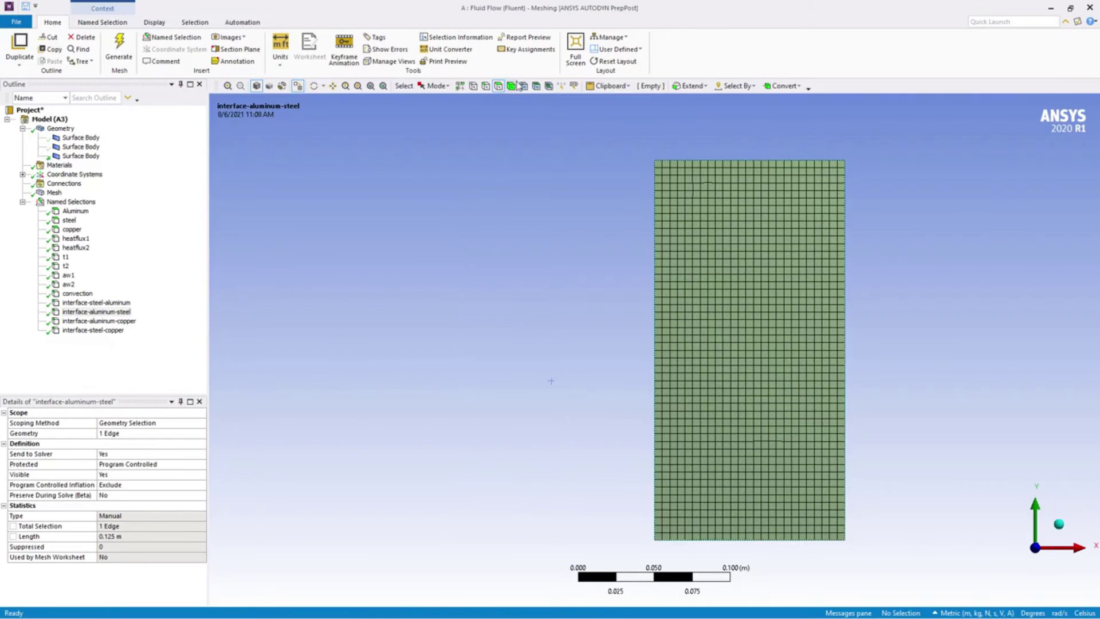
Step: Create a named selection "interface-copper" for the left vertical edge of the copper rectangle and show all bodies again
left_click(488, 87)
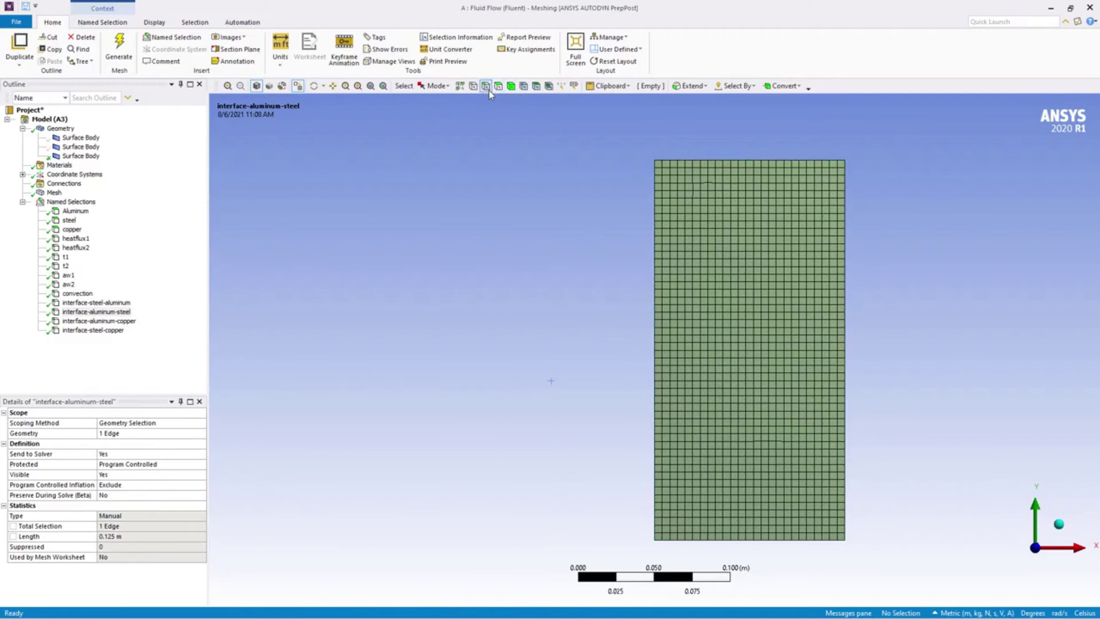
left_click(655, 200)
right_click(654, 198)
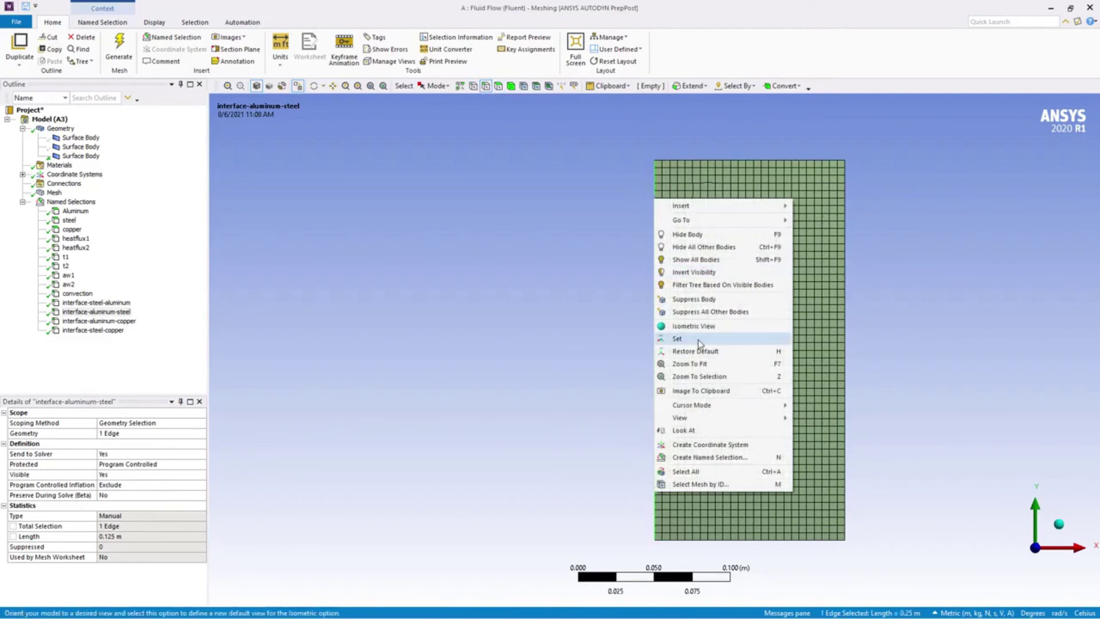
left_click(711, 457)
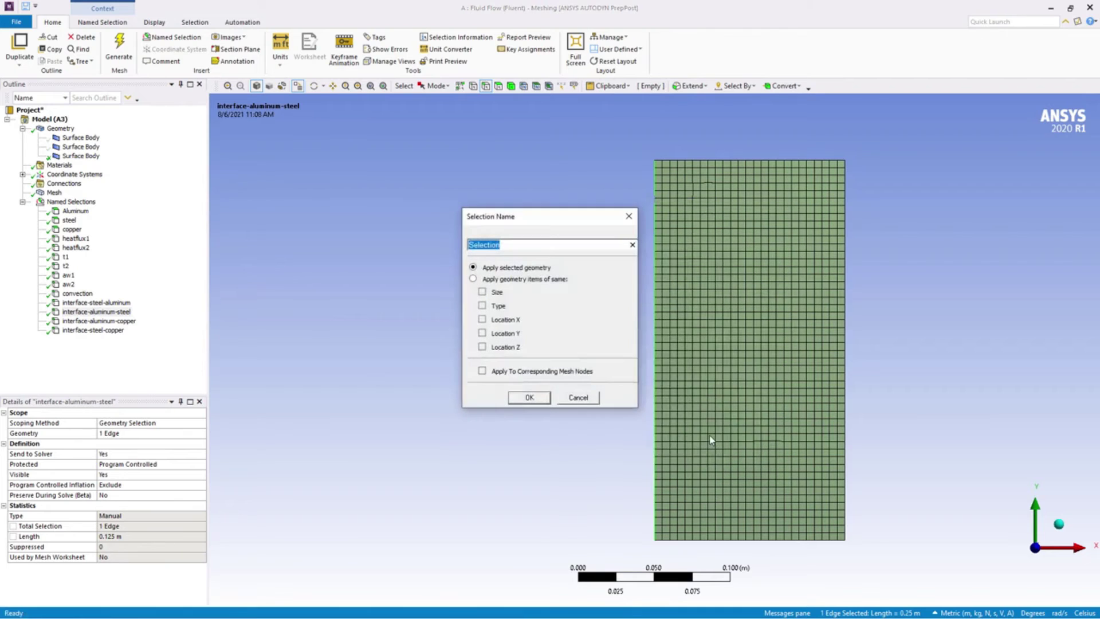
type("interface-copper")
left_click(522, 397)
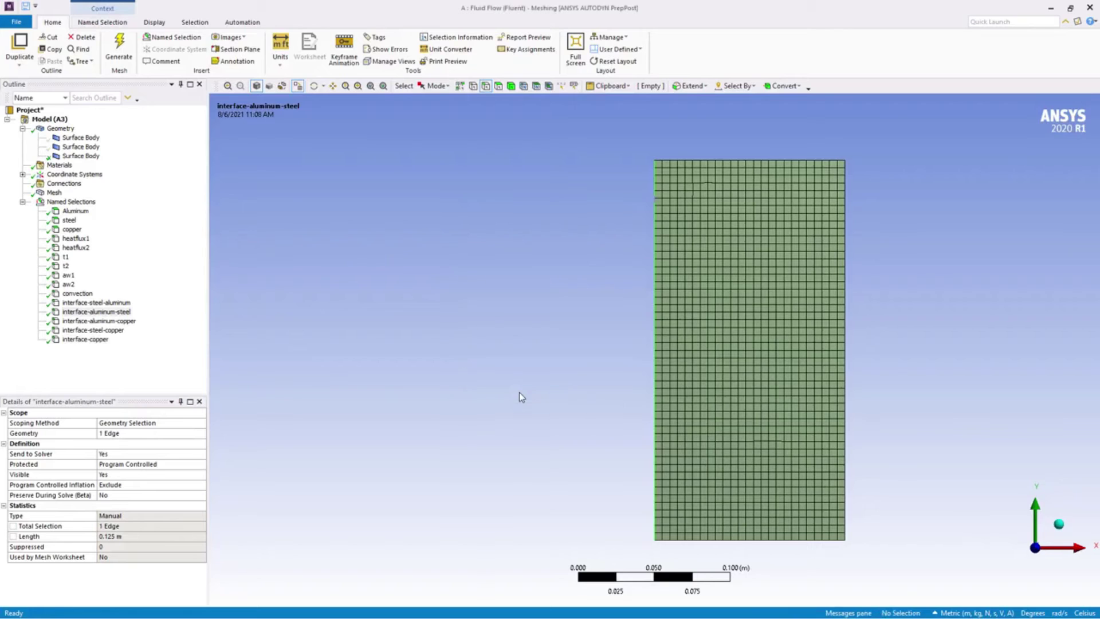
right_click(507, 376)
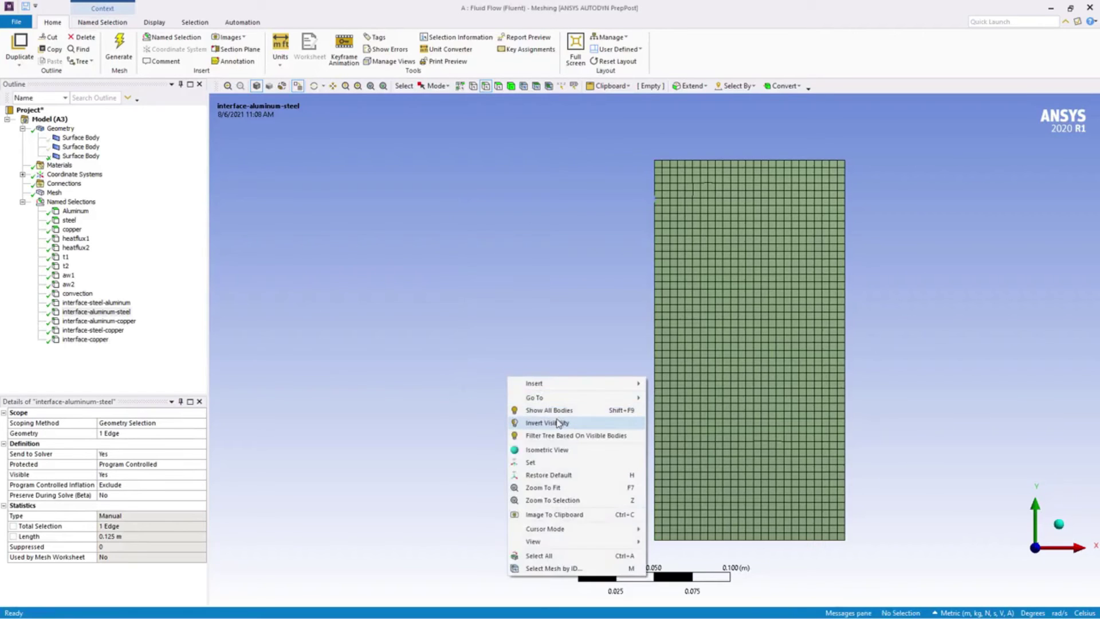
left_click(520, 407)
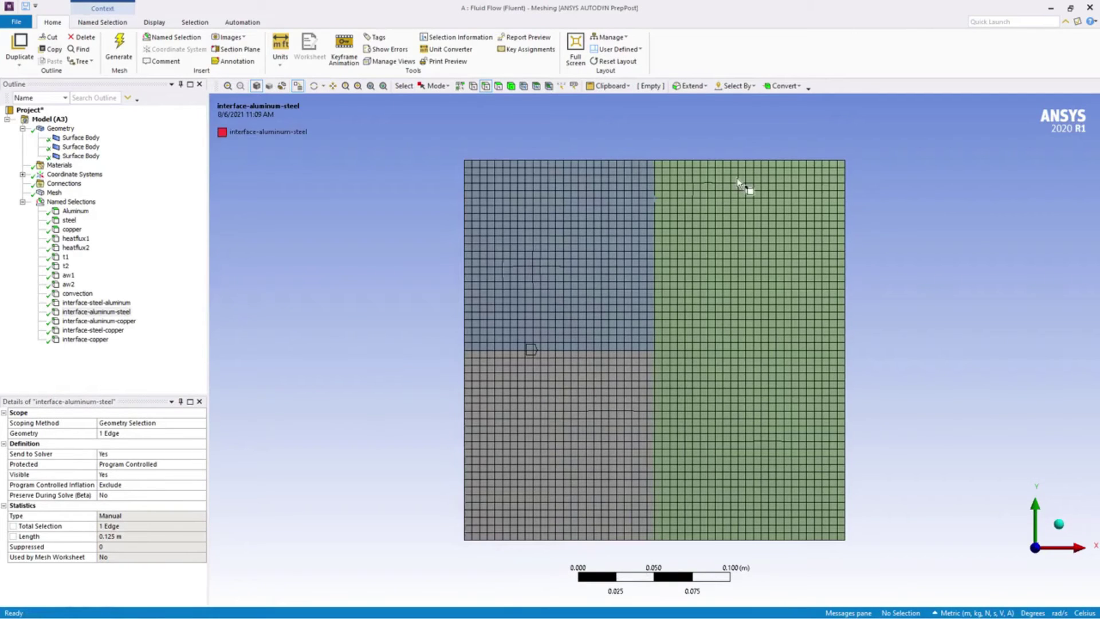
Step: Check the highlighted geometry of the named selections, from the material regions through the boundary edges to interface-steel-aluminum
left_click(75, 210)
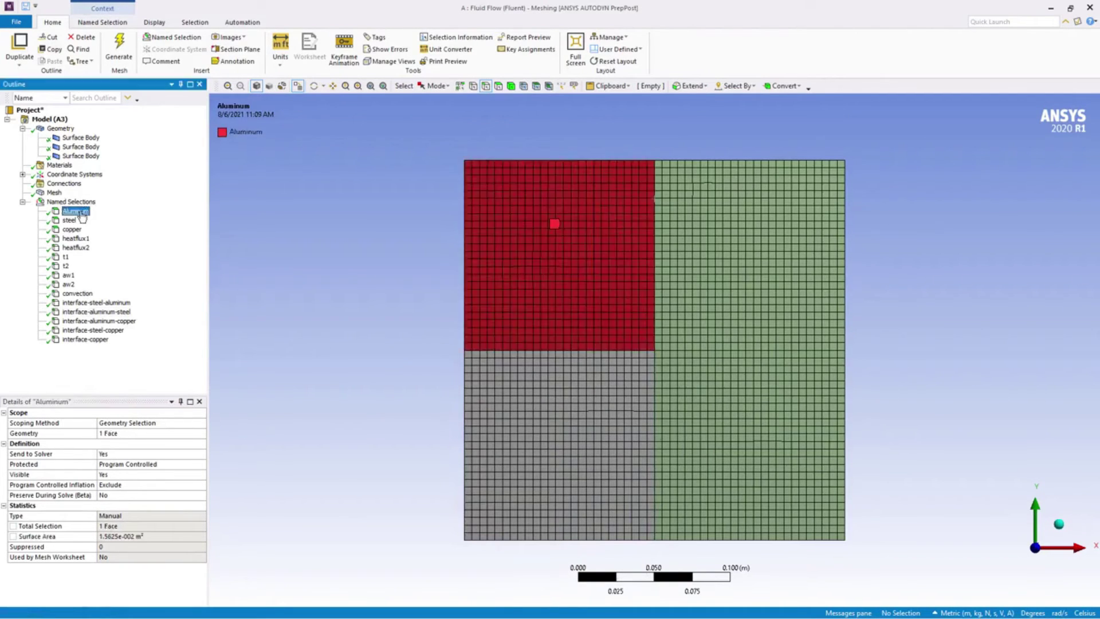
left_click(69, 220)
left_click(72, 230)
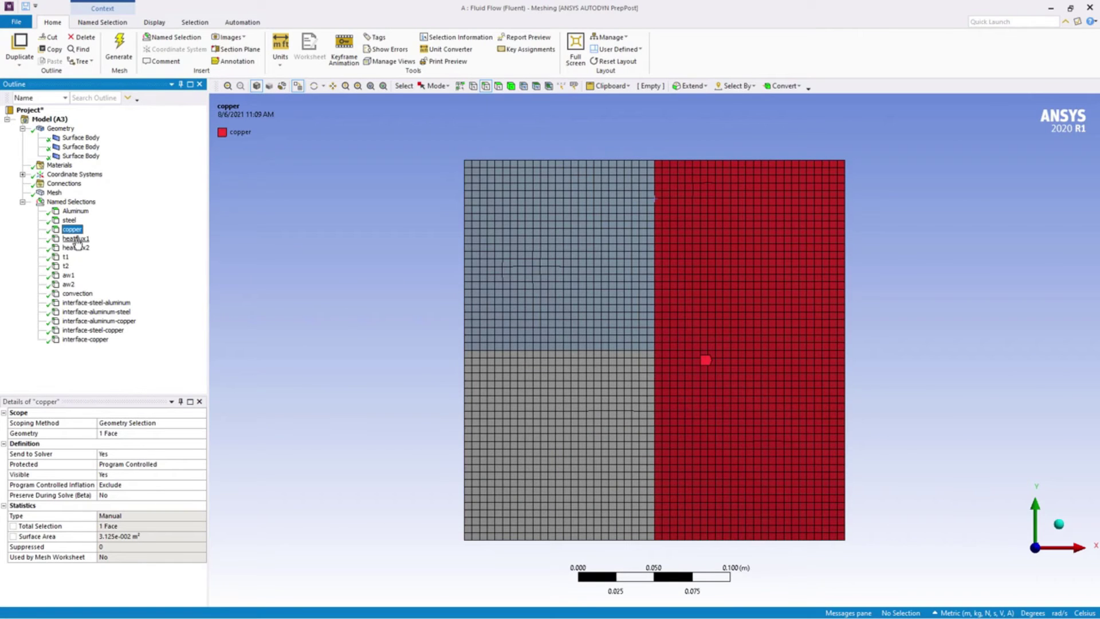
left_click(77, 238)
left_click(75, 247)
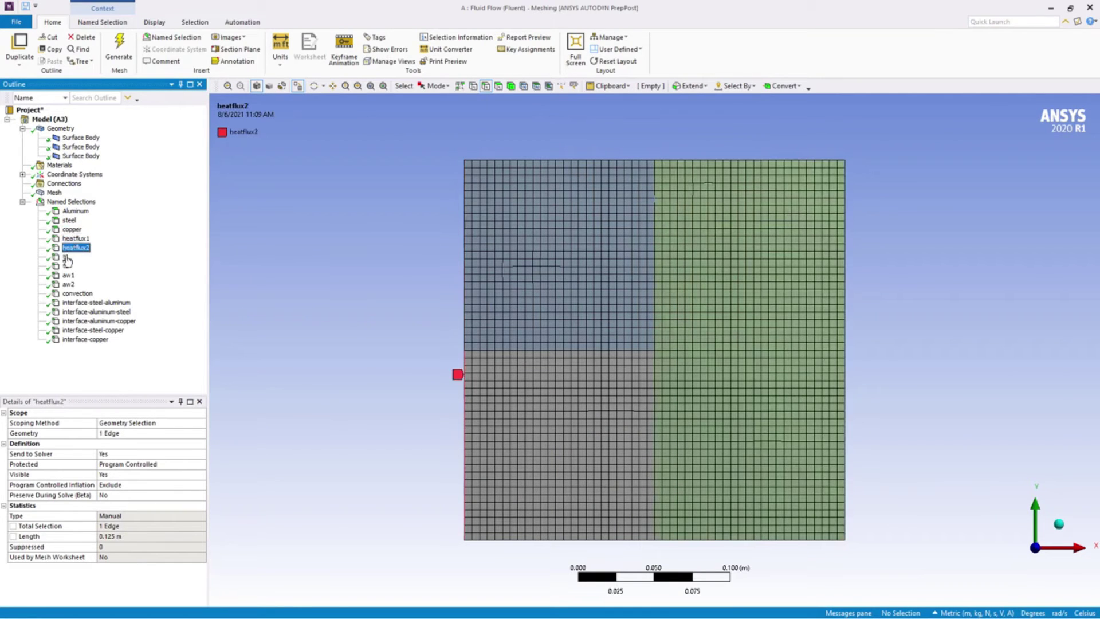
left_click(66, 256)
left_click(66, 266)
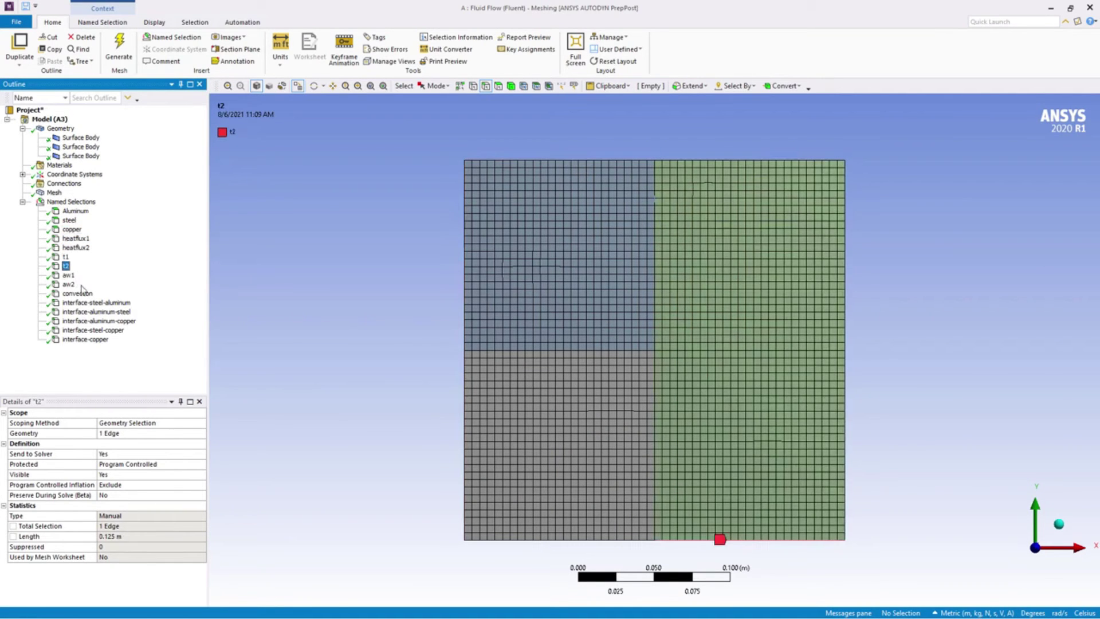
left_click(69, 285)
left_click(77, 293)
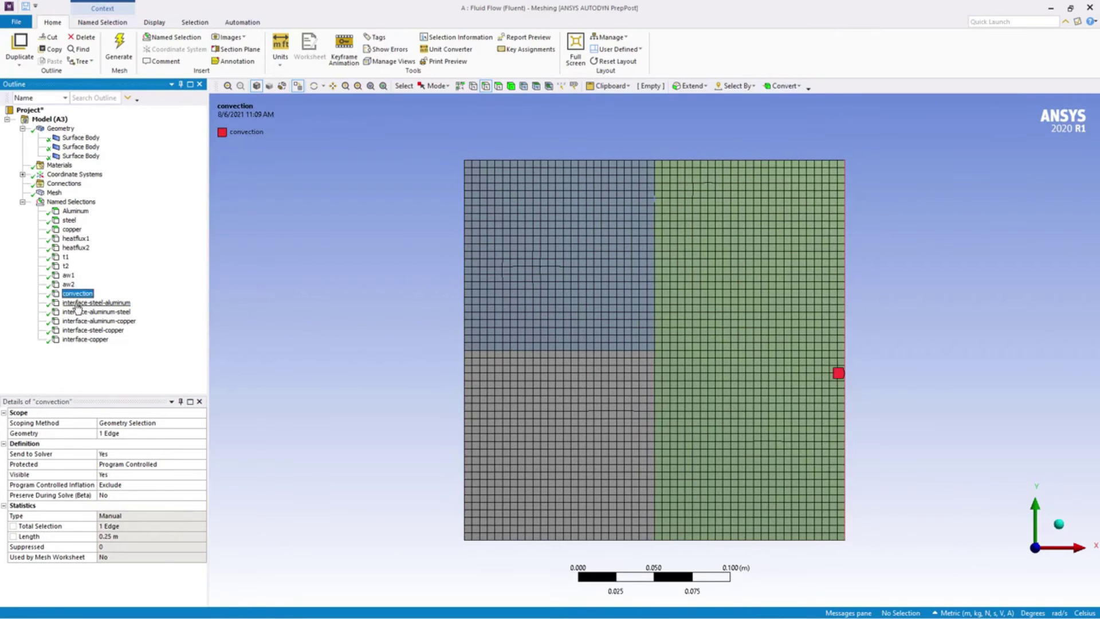
left_click(77, 303)
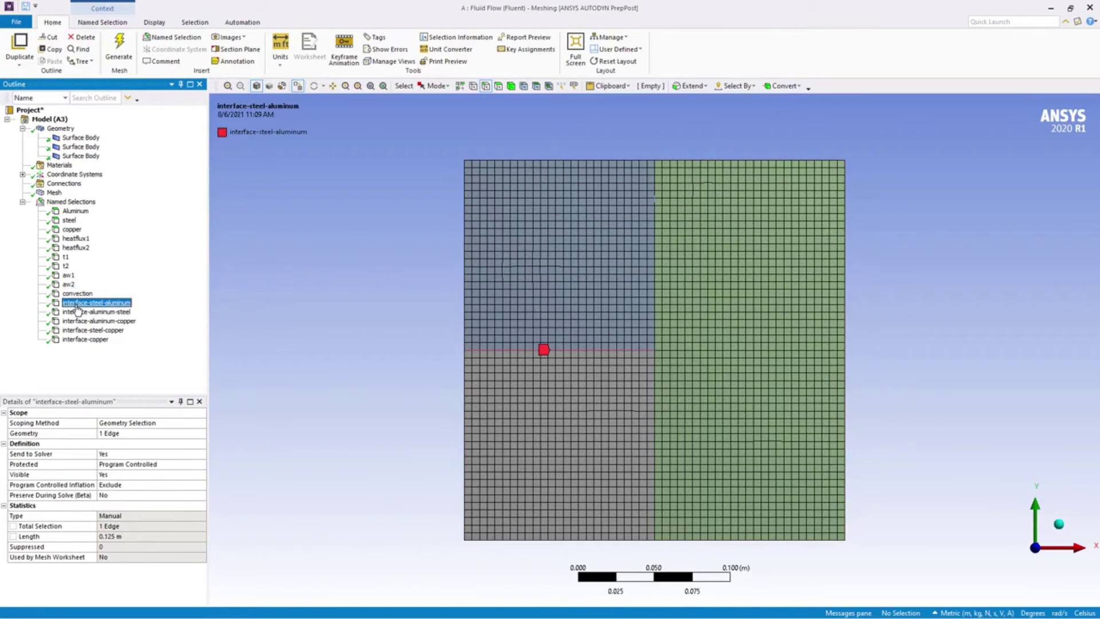
Step: Update the mesh for Fluent and return to the Workbench project schematic
right_click(55, 194)
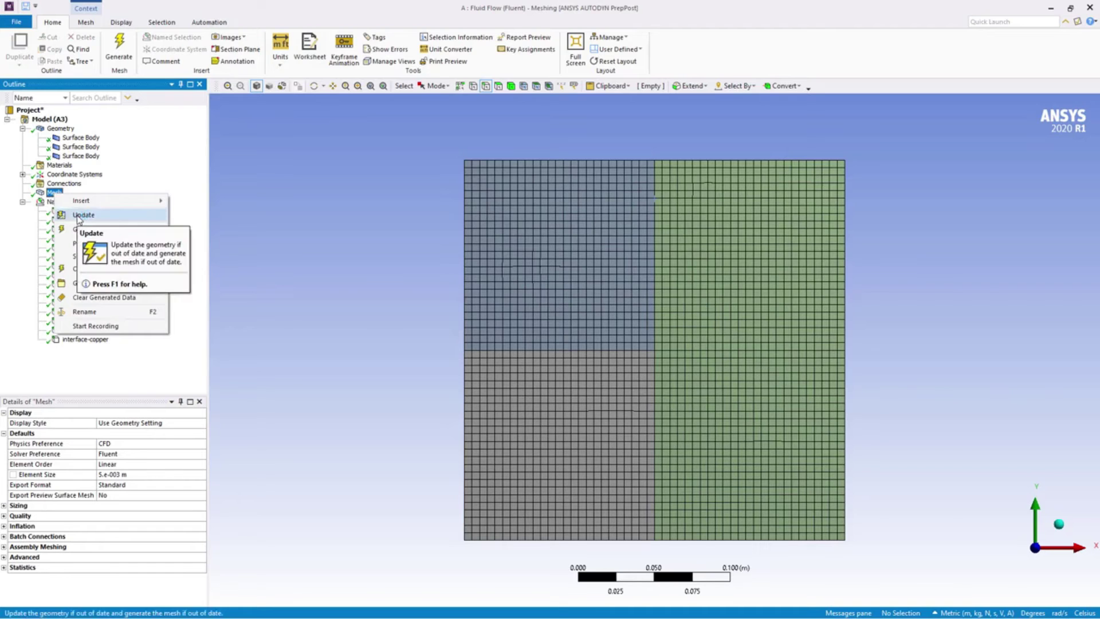
left_click(80, 216)
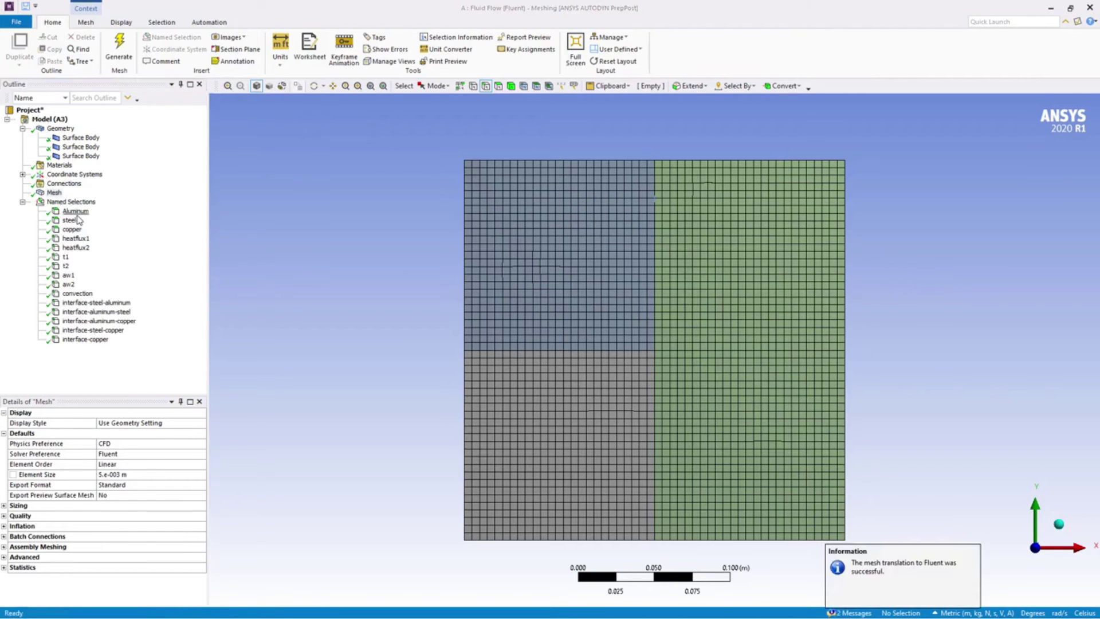
left_click(1056, 10)
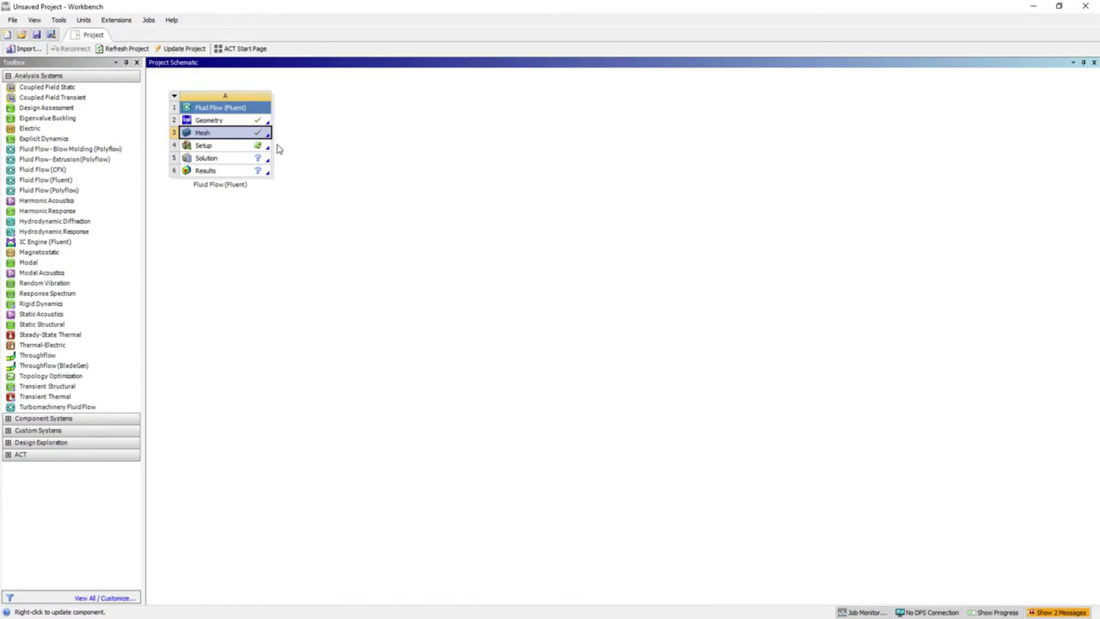
Step: Open the Fluid Flow system's setup, raise the number of solver processes, and start Fluent
double_click(243, 150)
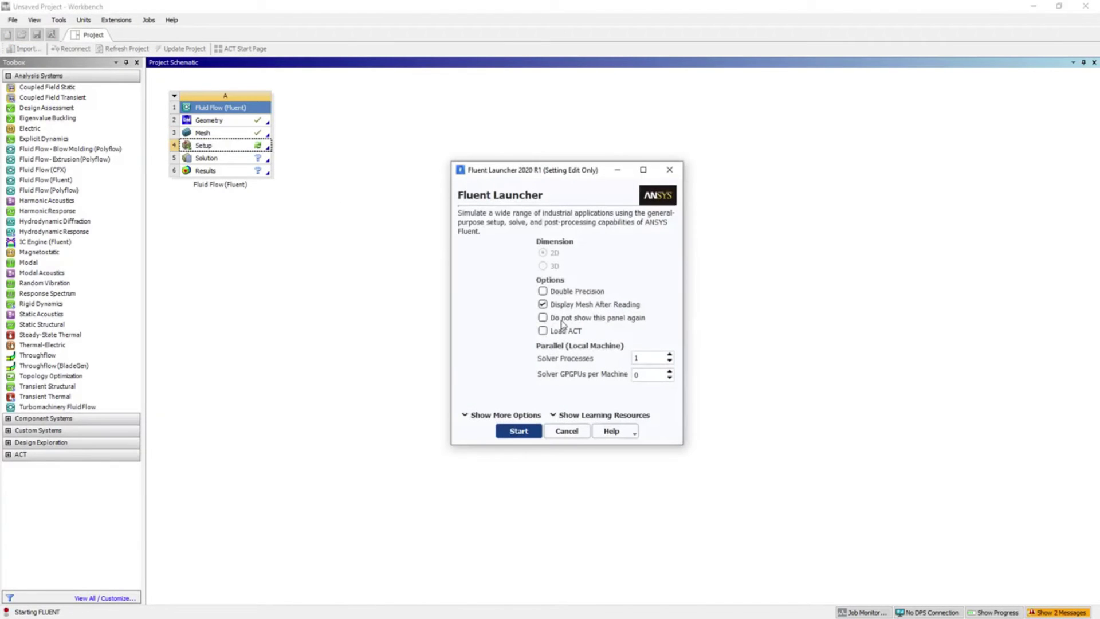
left_click(670, 354)
left_click(522, 433)
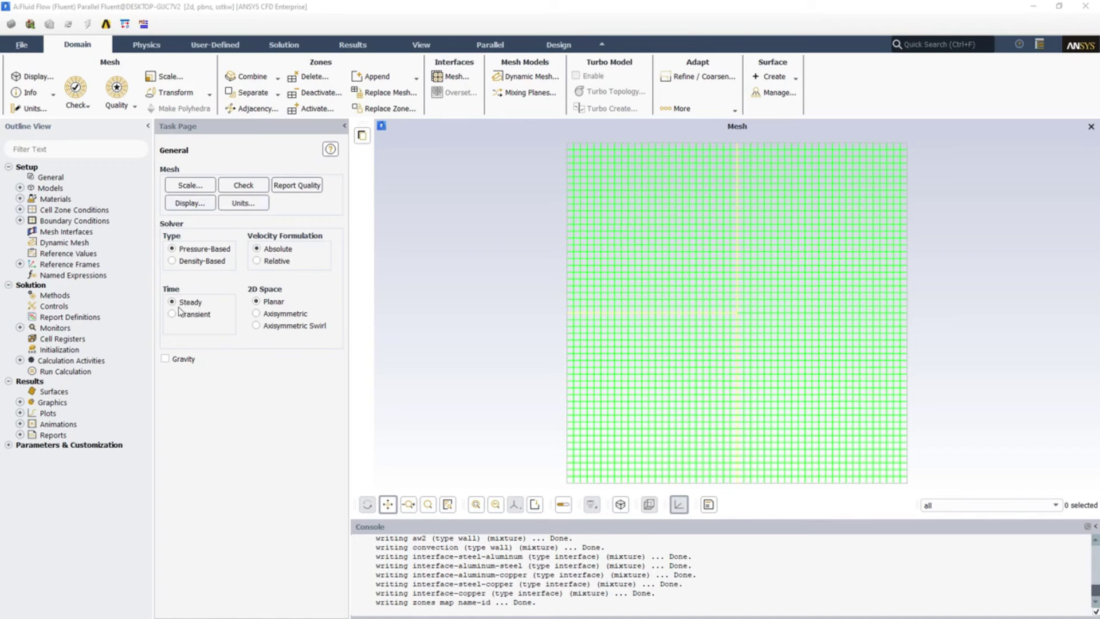
Step: Enable the energy equation in the models
double_click(56, 189)
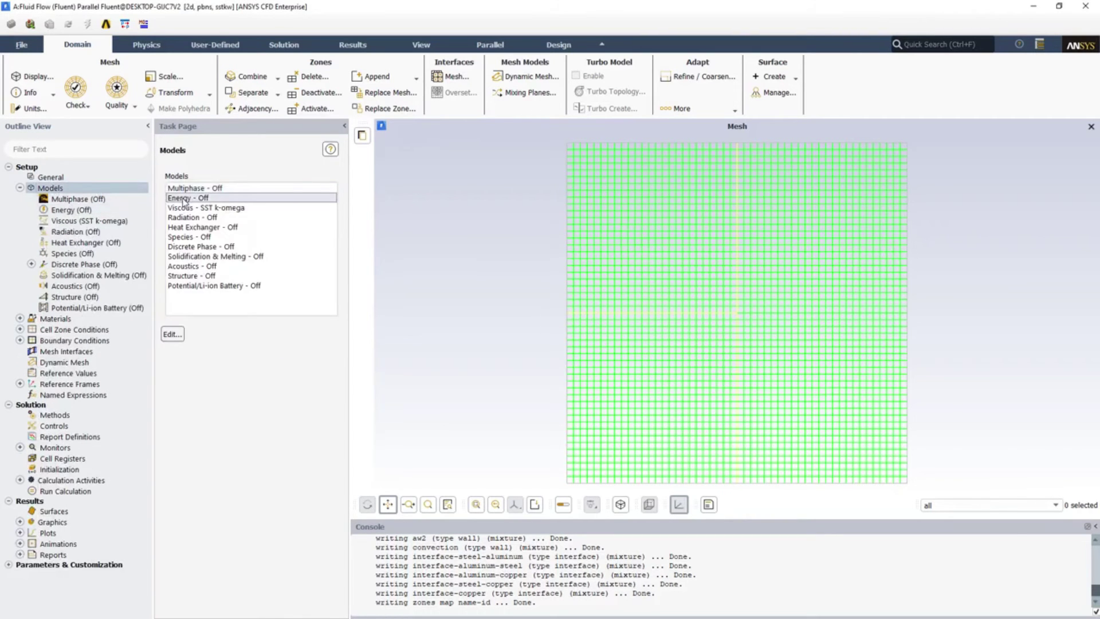
double_click(183, 201)
left_click(169, 334)
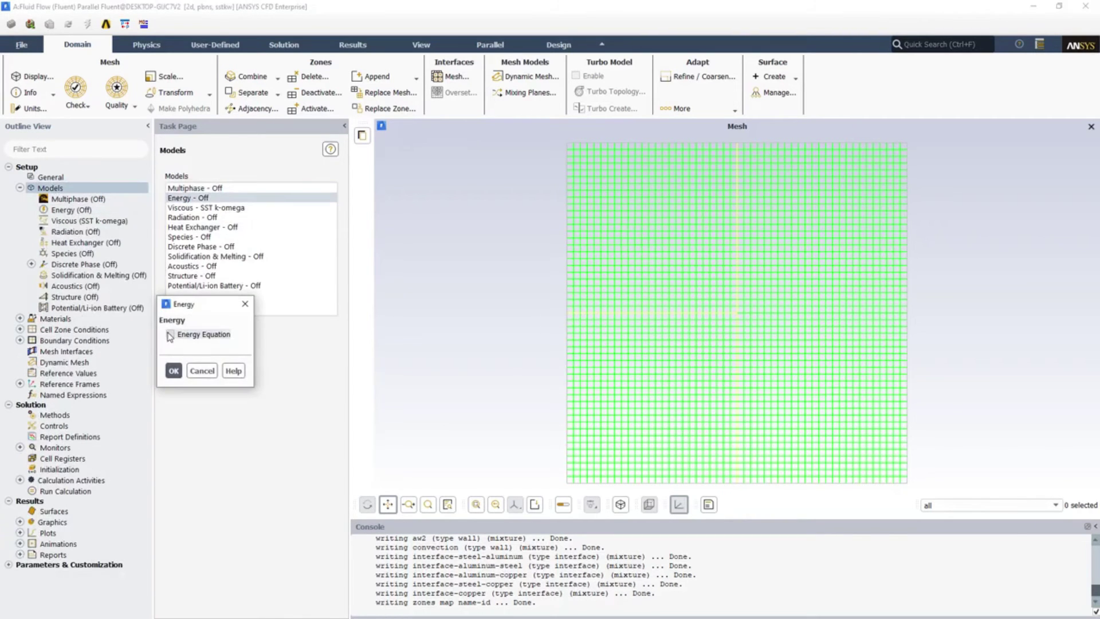
left_click(173, 372)
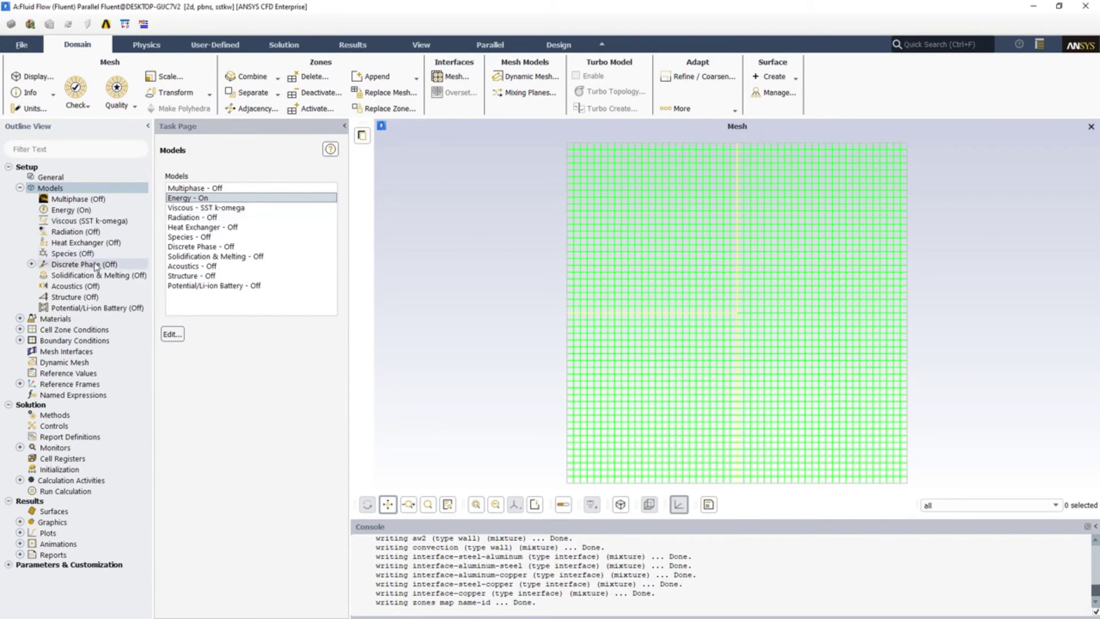
Step: Copy the solid materials copper and steel from the Fluent Database into the case's materials
left_click(69, 321)
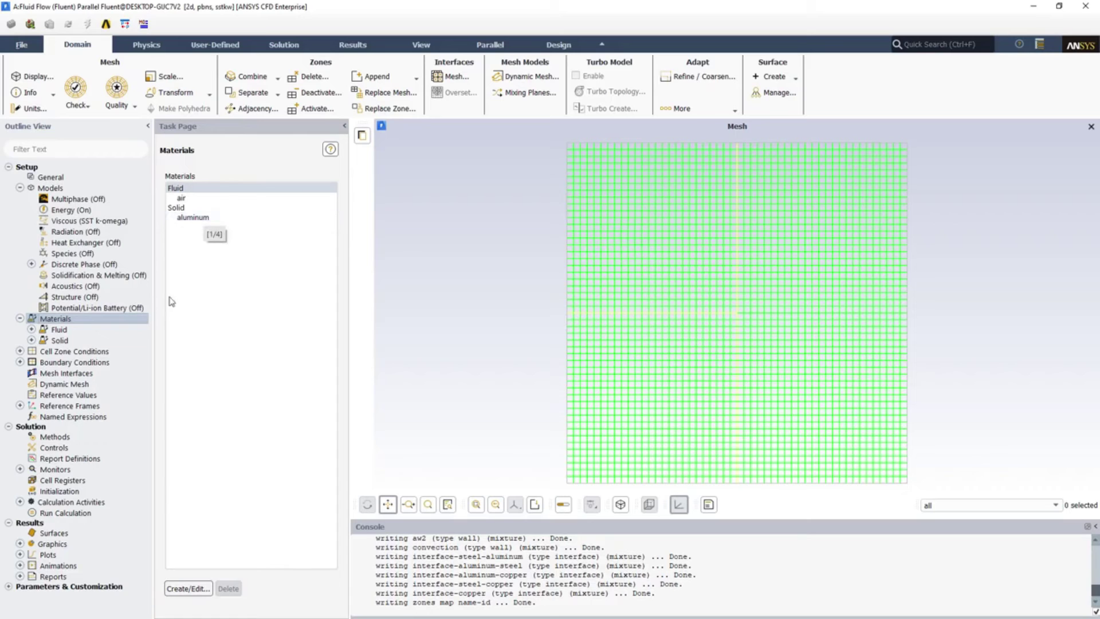
left_click(188, 588)
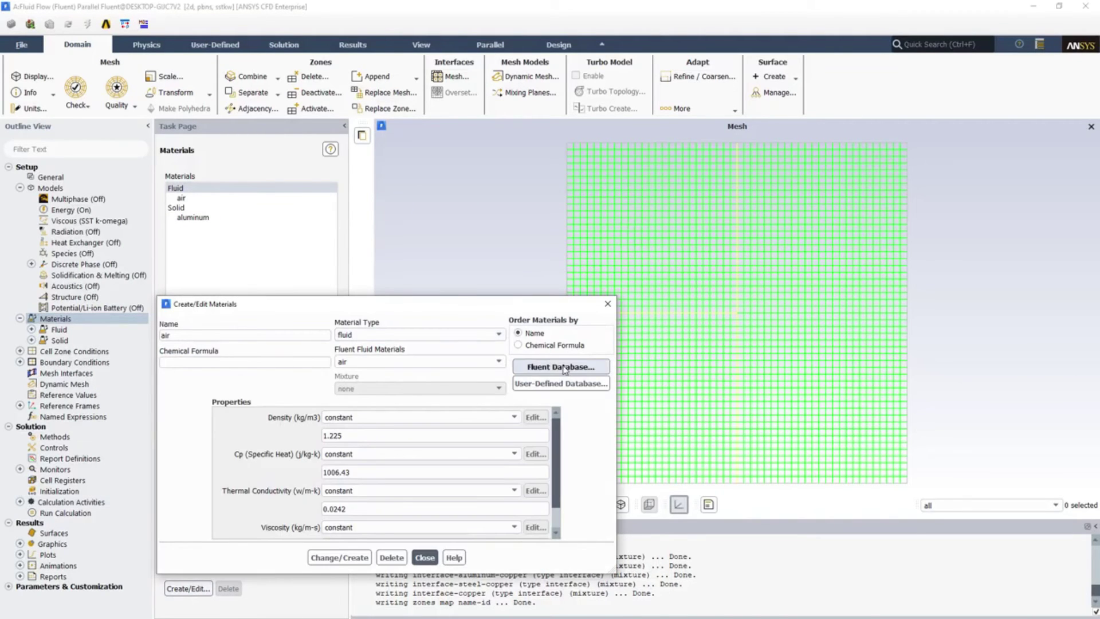
left_click(567, 368)
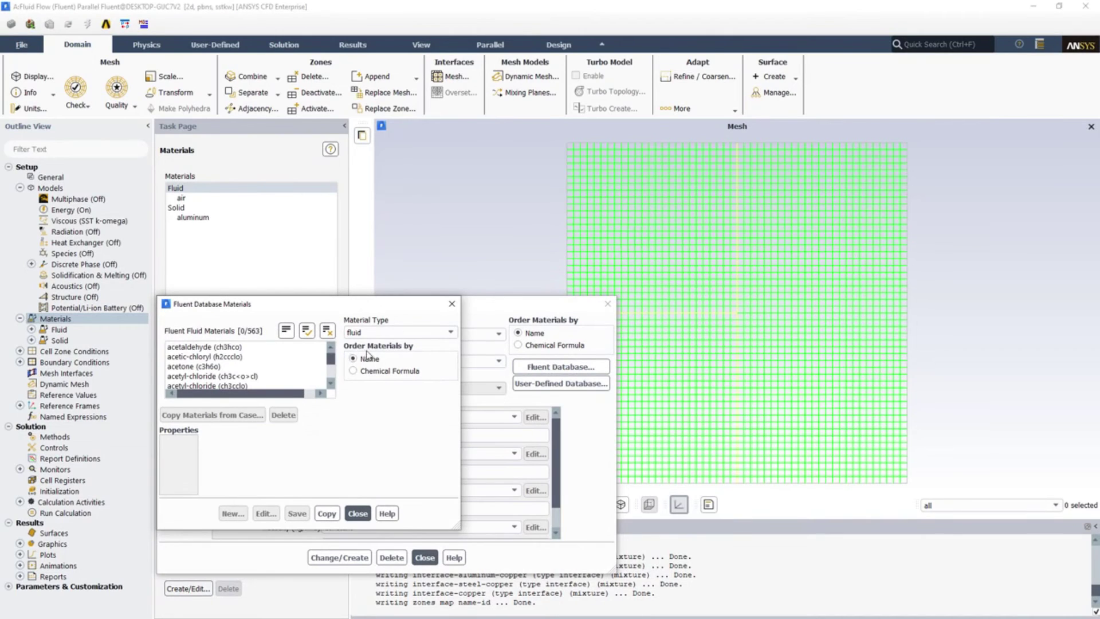
left_click(435, 332)
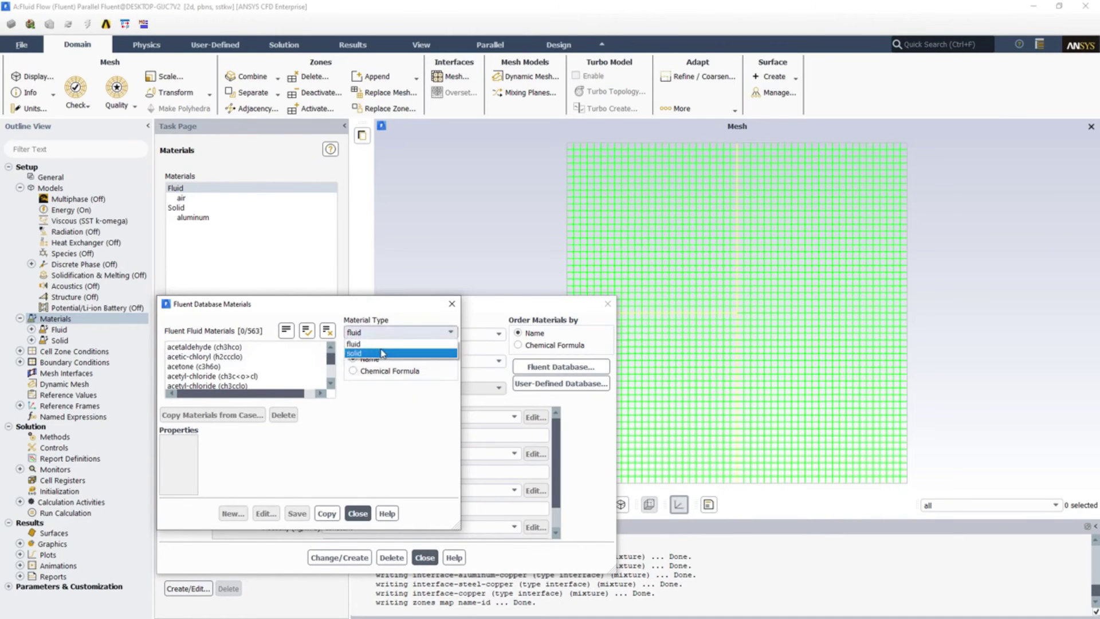
left_click(382, 353)
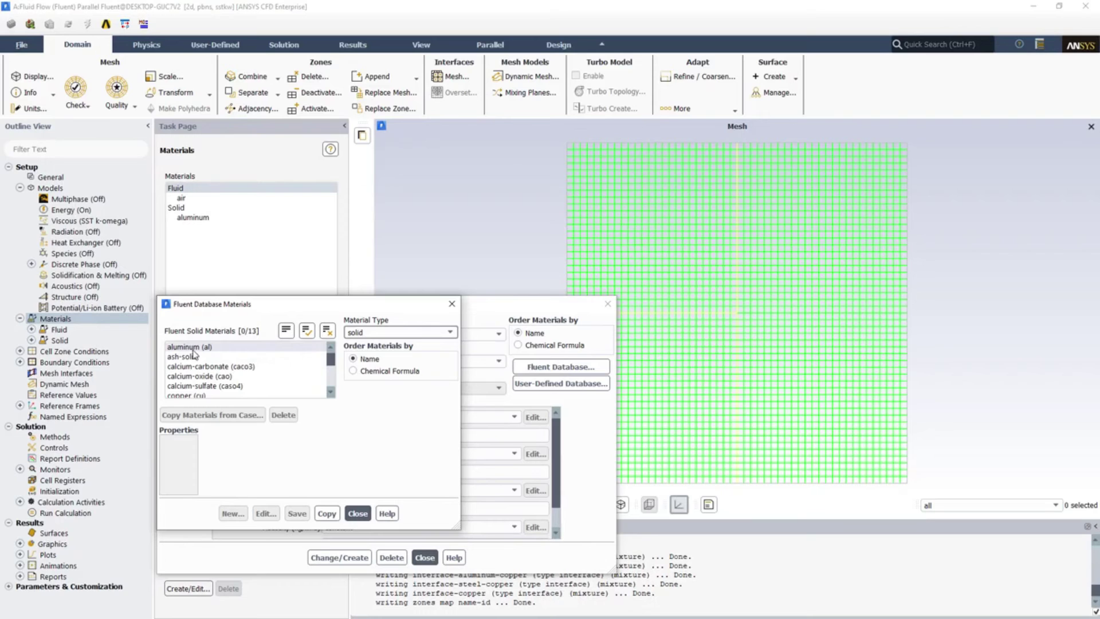
scroll(195, 358, "down", 3)
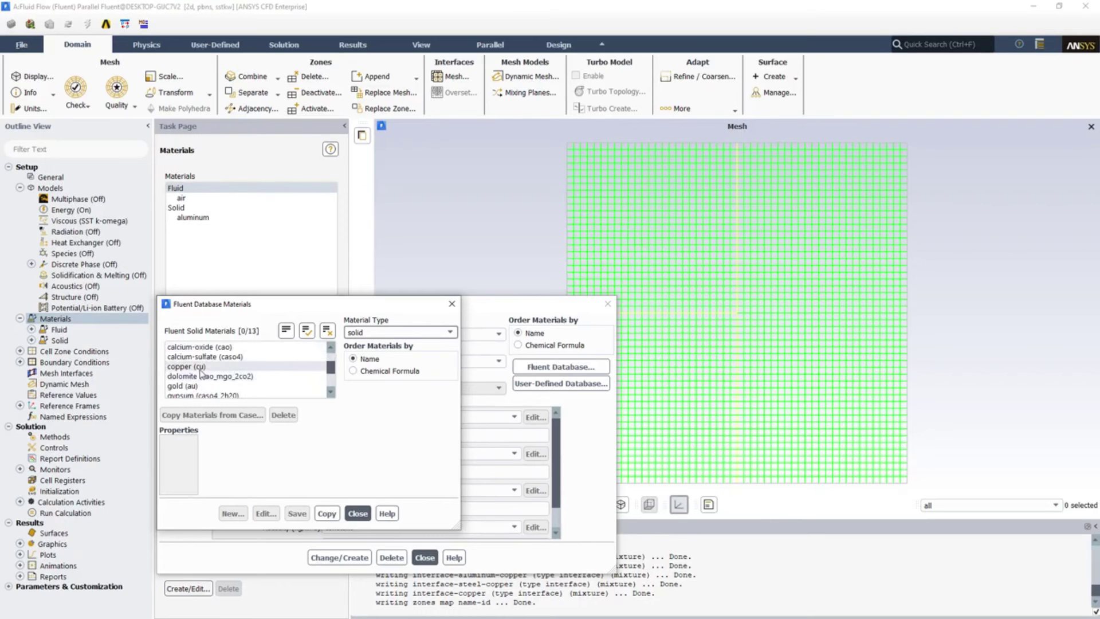
left_click(201, 368)
scroll(223, 386, "down", 3)
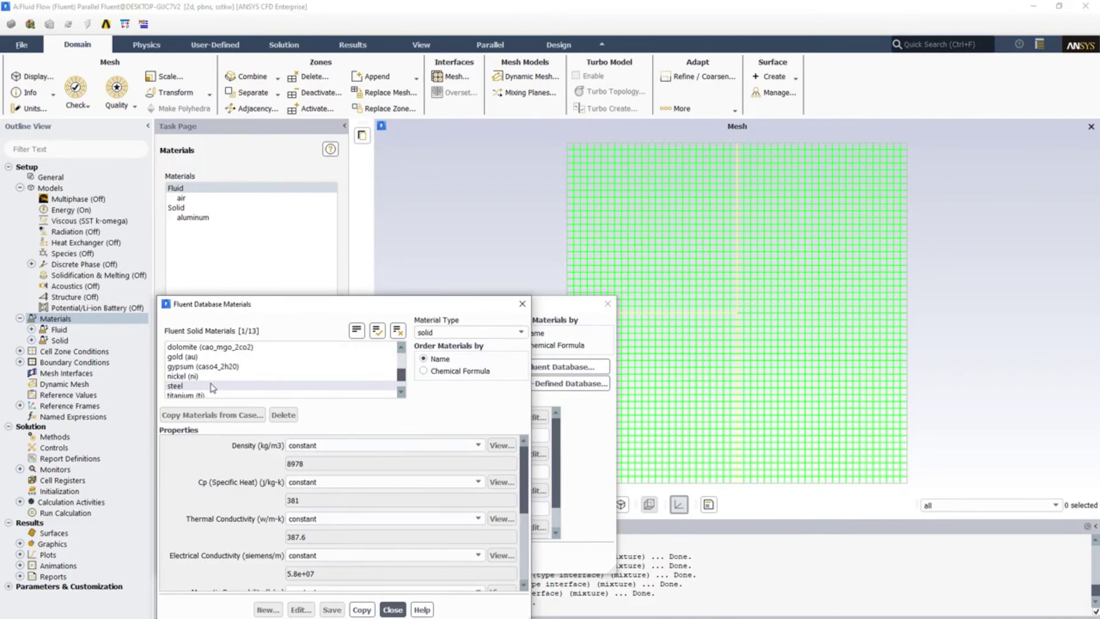
left_click(212, 388)
left_click_drag(259, 308, 292, 175)
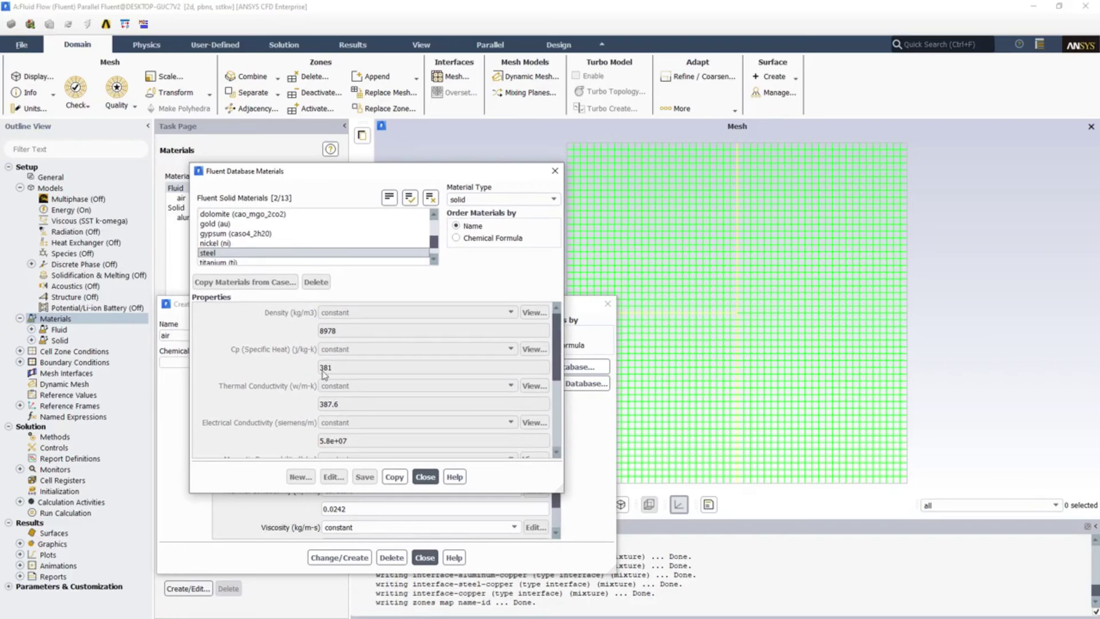
left_click(396, 478)
left_click(424, 478)
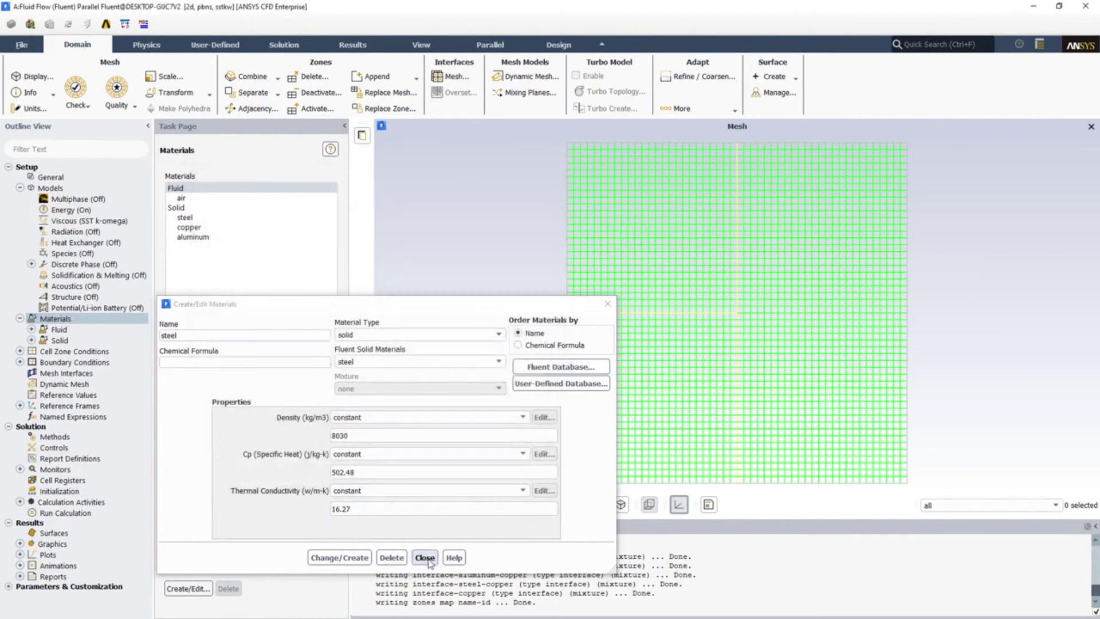
left_click(424, 557)
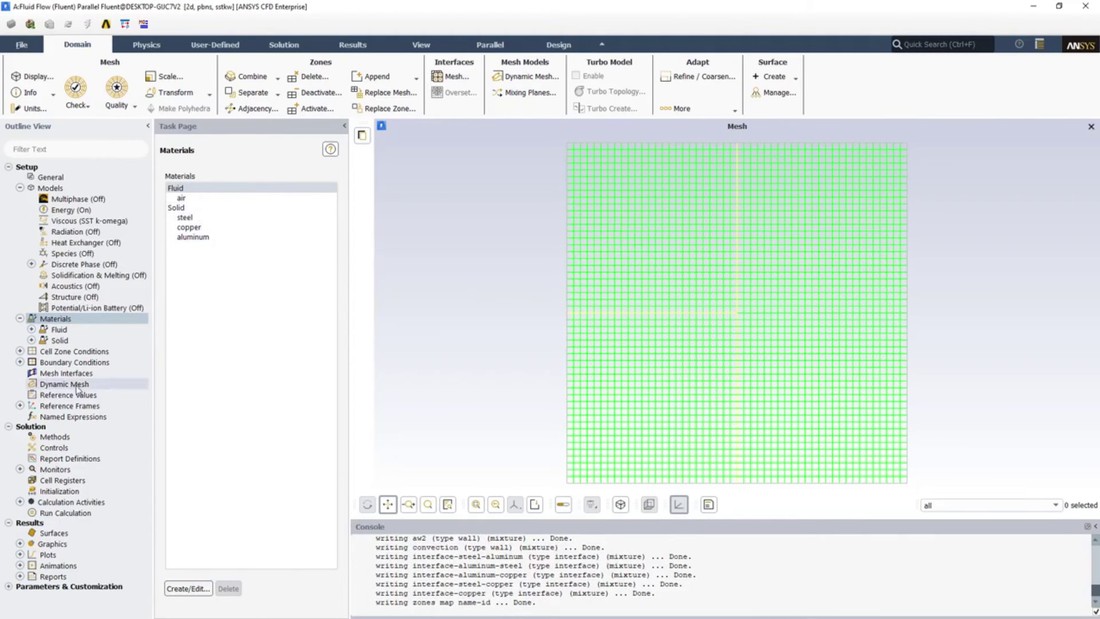
Step: Change the aluminum cell zone's type to solid and assign it the material aluminum
double_click(78, 354)
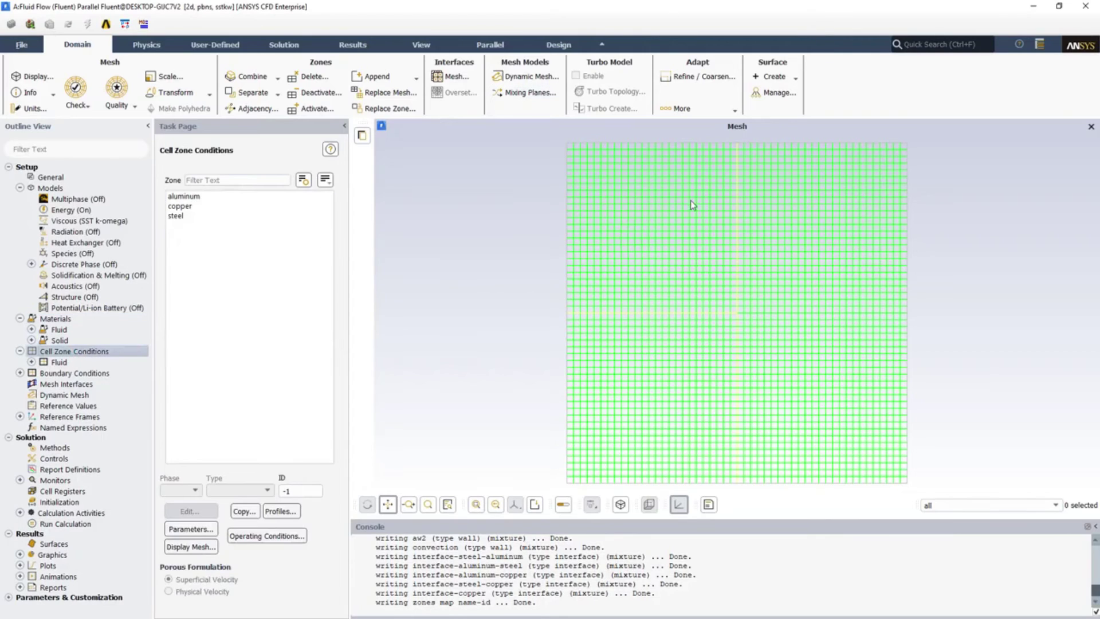
left_click(195, 196)
left_click(266, 490)
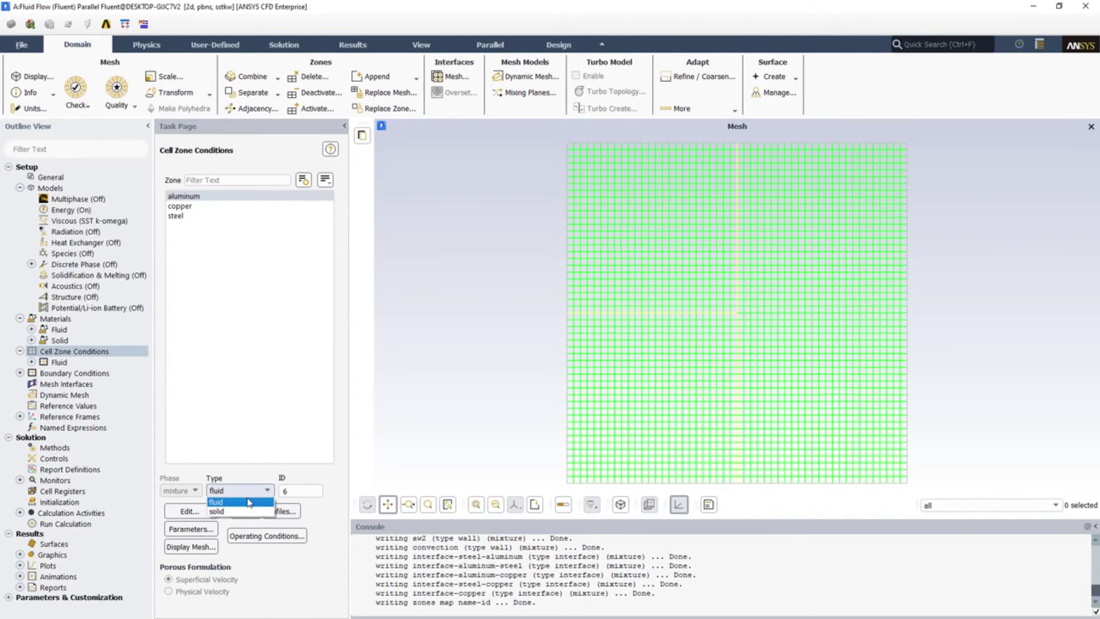
left_click(227, 509)
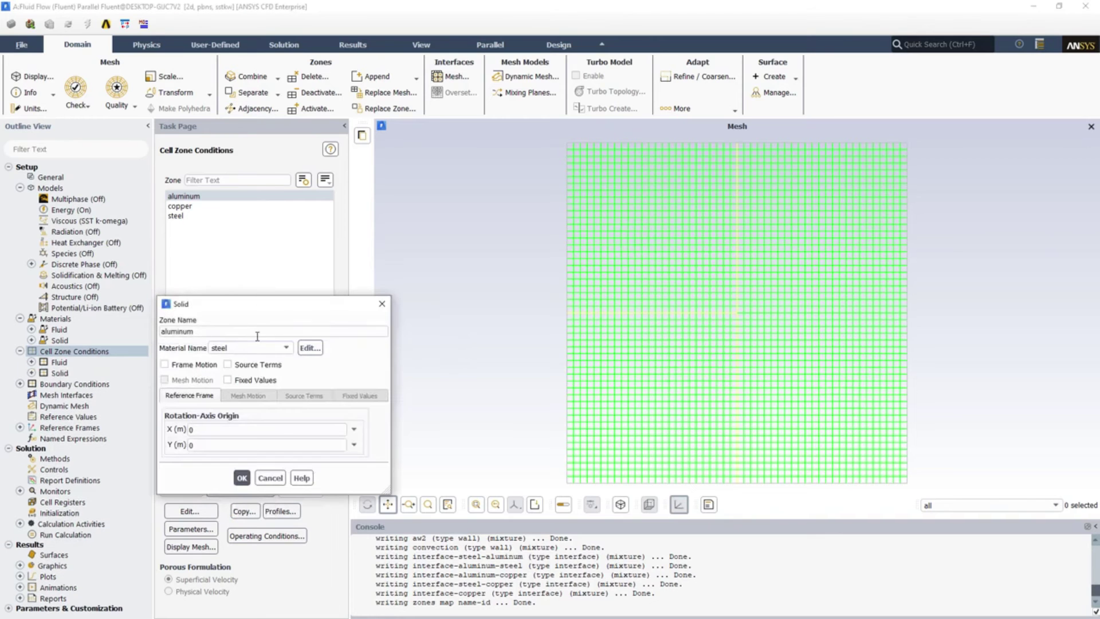
left_click(240, 351)
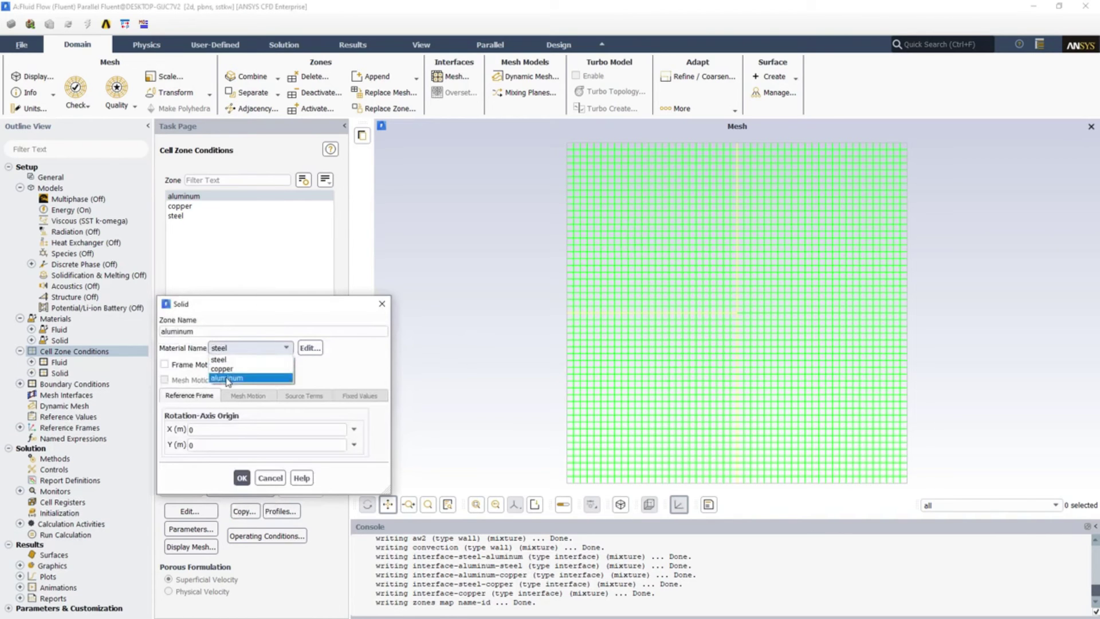
left_click(230, 370)
left_click(242, 478)
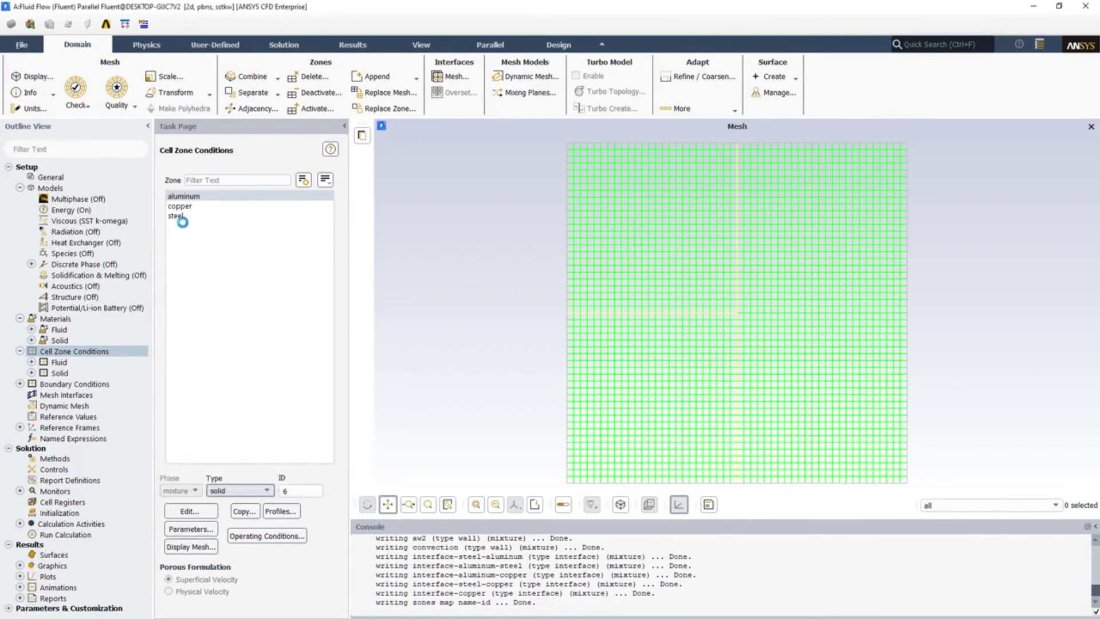
Step: Change the copper cell zone's type to solid and assign it the material copper
left_click(180, 206)
left_click(243, 491)
left_click(231, 512)
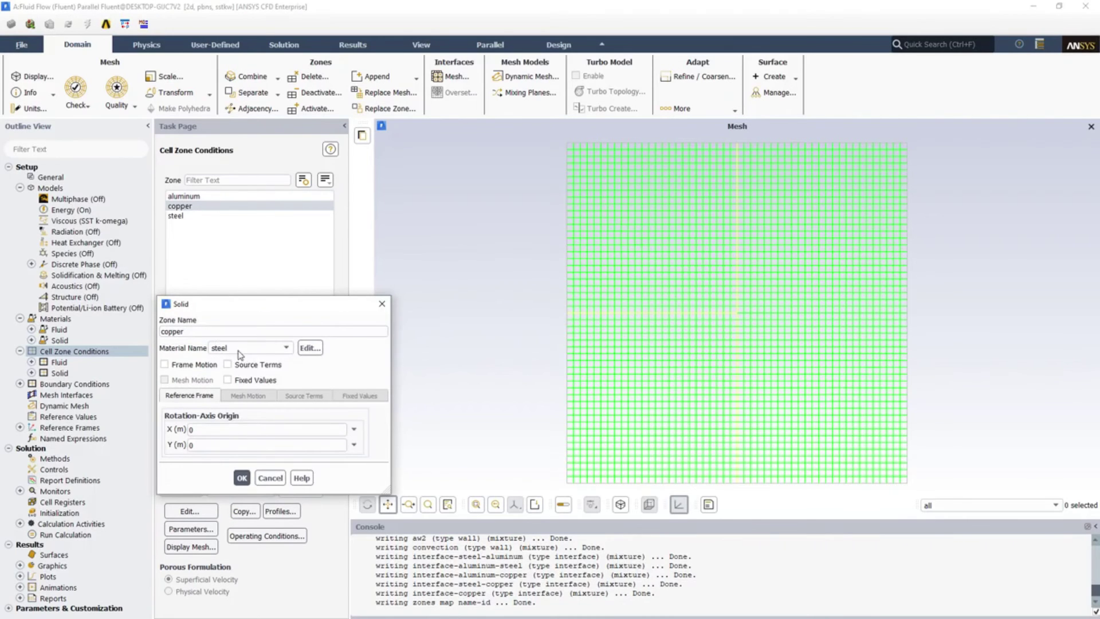
left_click(266, 350)
left_click(234, 370)
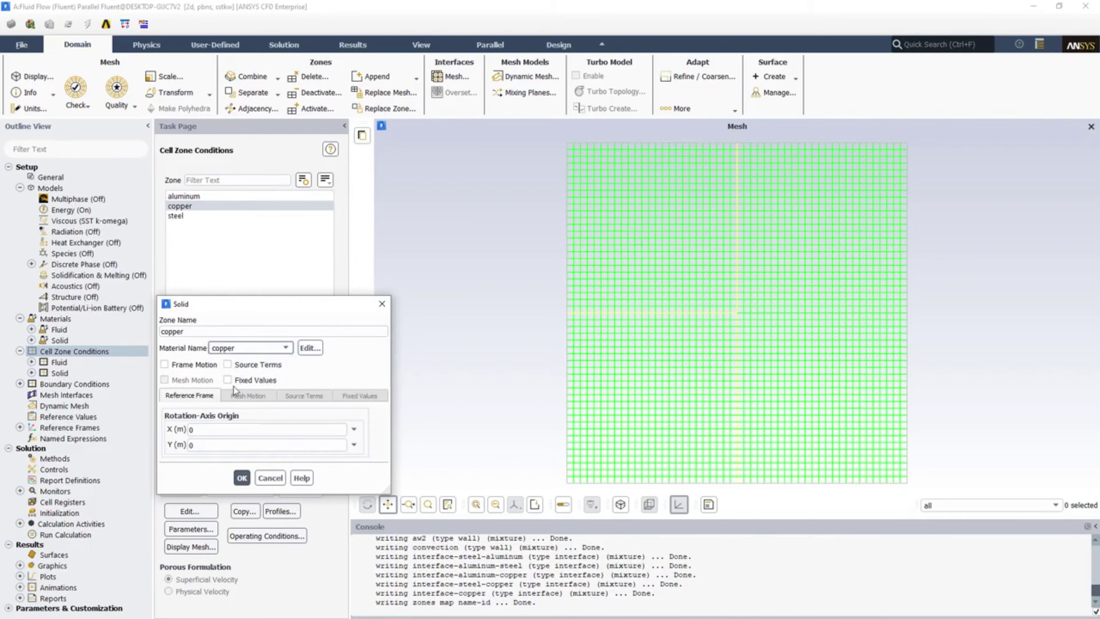
left_click(241, 478)
Step: Change the steel cell zone's type to solid and assign it the material steel
left_click(182, 216)
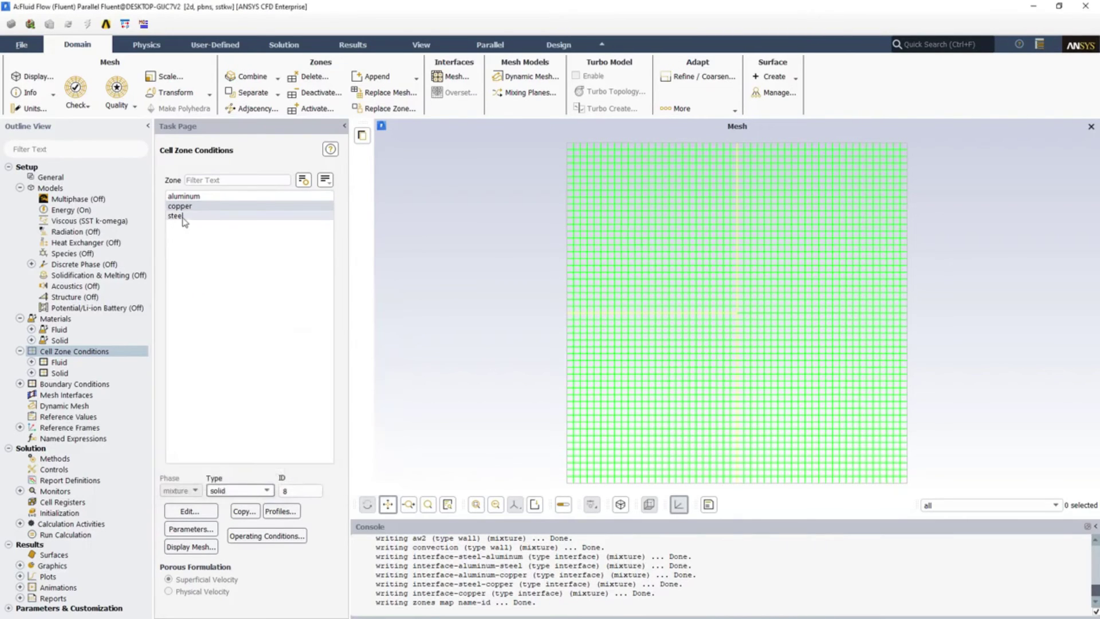
left_click(237, 491)
left_click(220, 506)
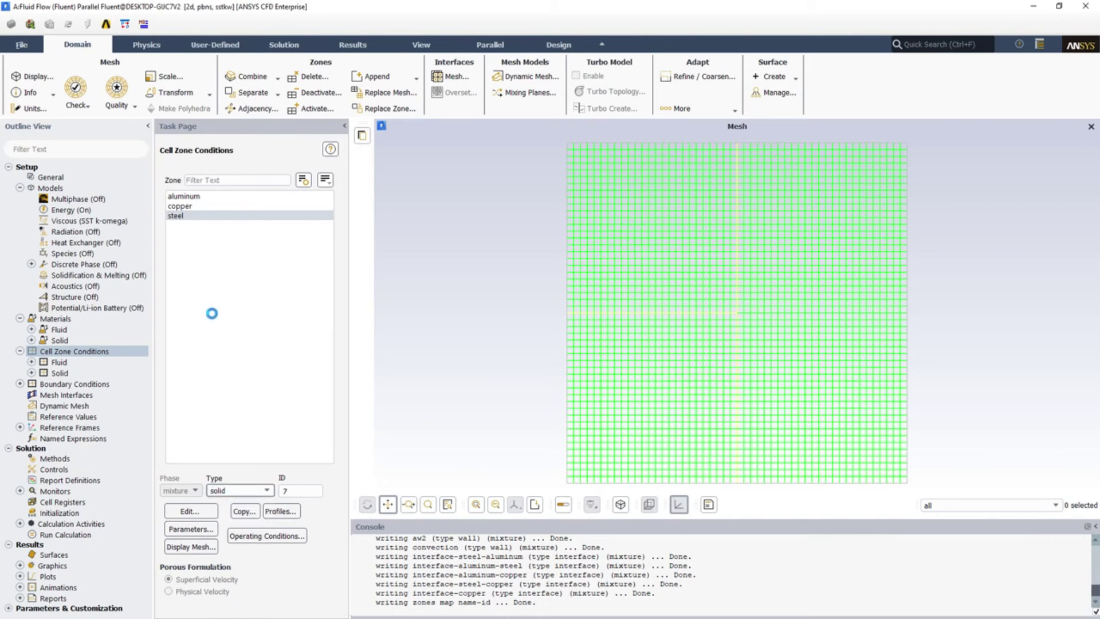
left_click(236, 348)
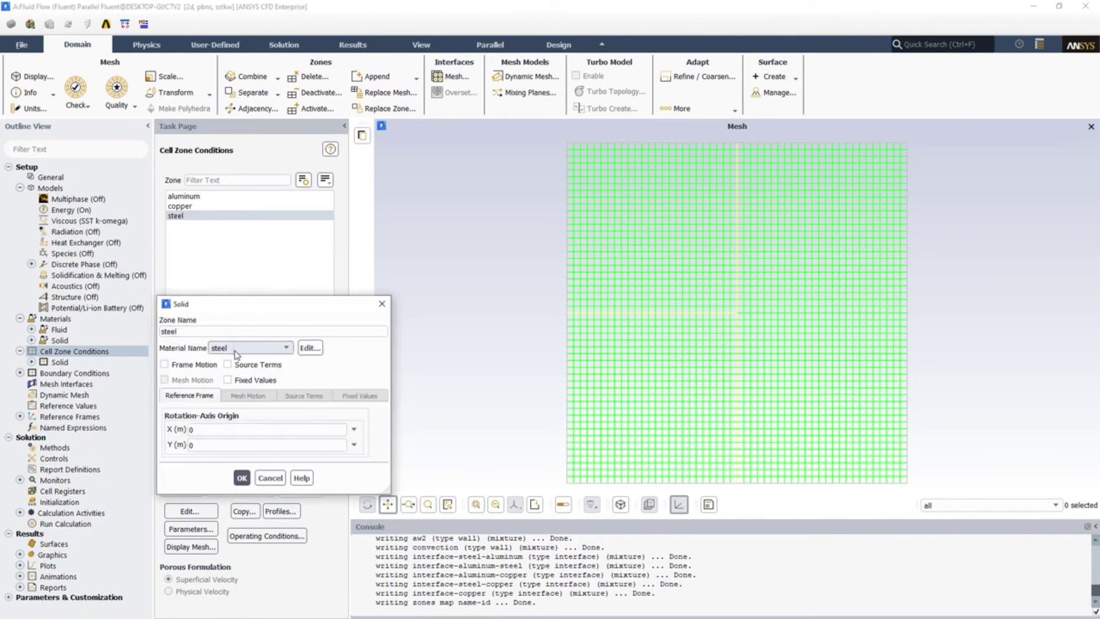
left_click(235, 359)
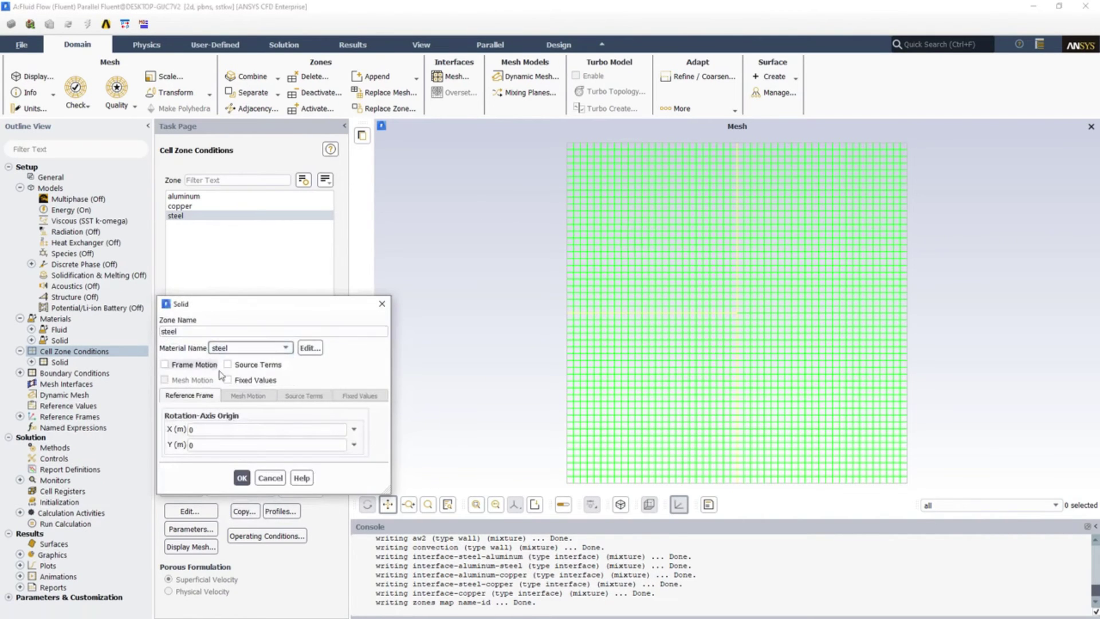
left_click(242, 478)
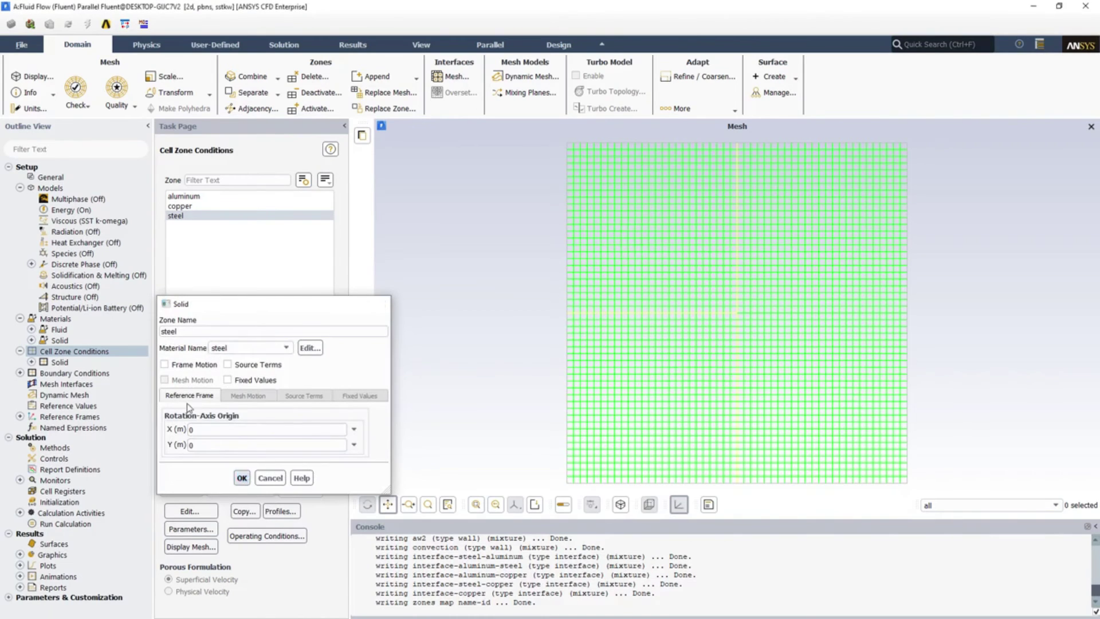
Step: Set a heat flux of 2000 W/m2 on the boundary wall heatflux1
double_click(82, 375)
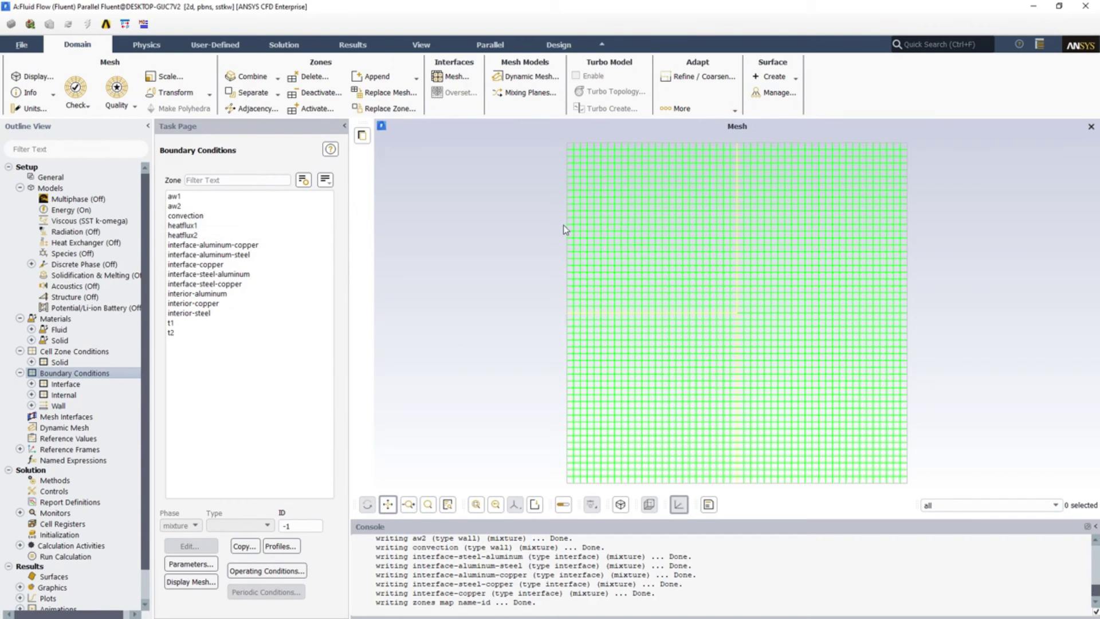
left_click(190, 226)
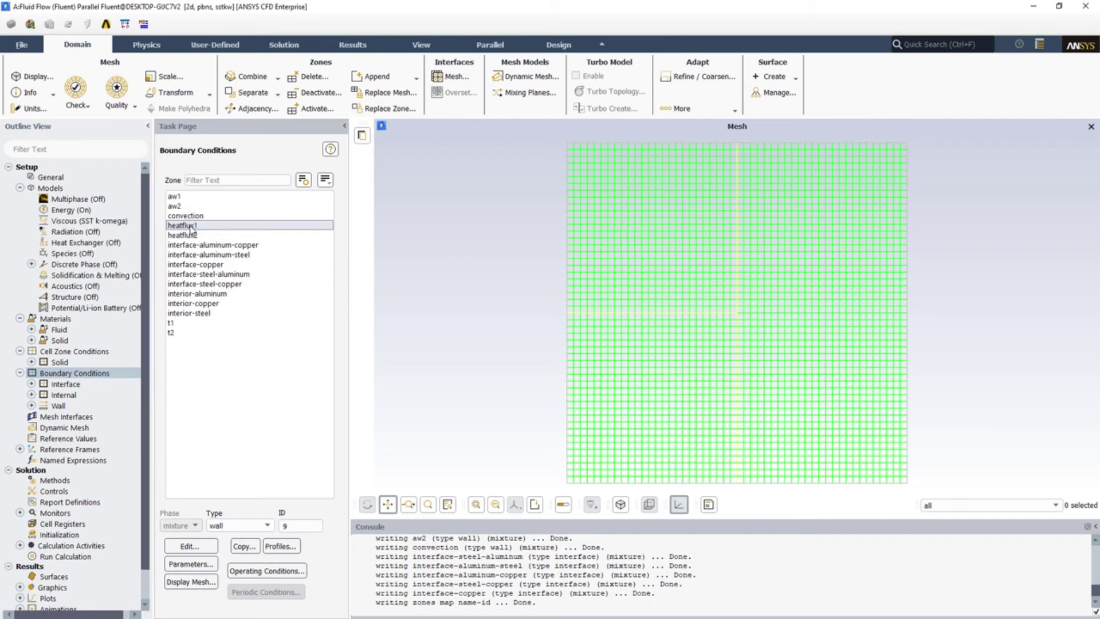
left_click(217, 235)
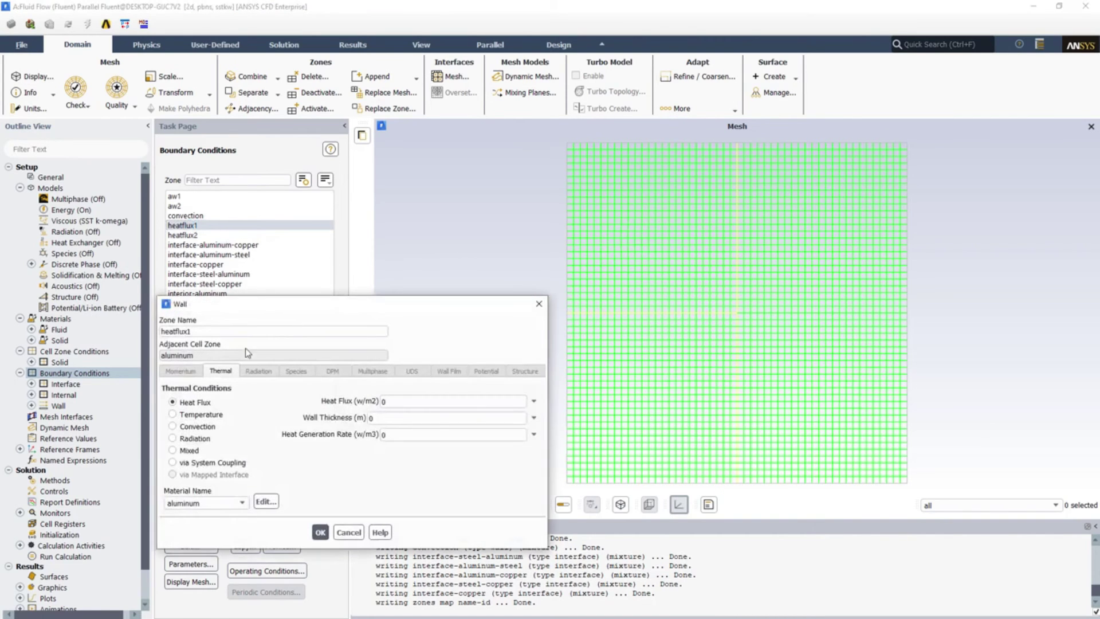
left_click_drag(333, 194, 340, 145)
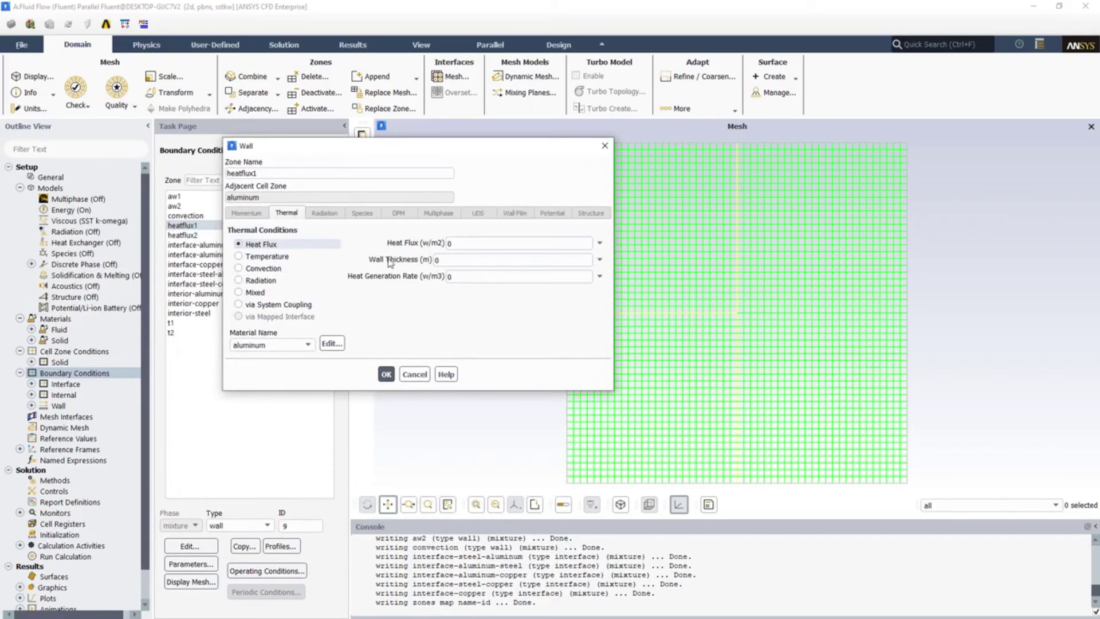
left_click(460, 243)
key("BackSpace")
type("2000")
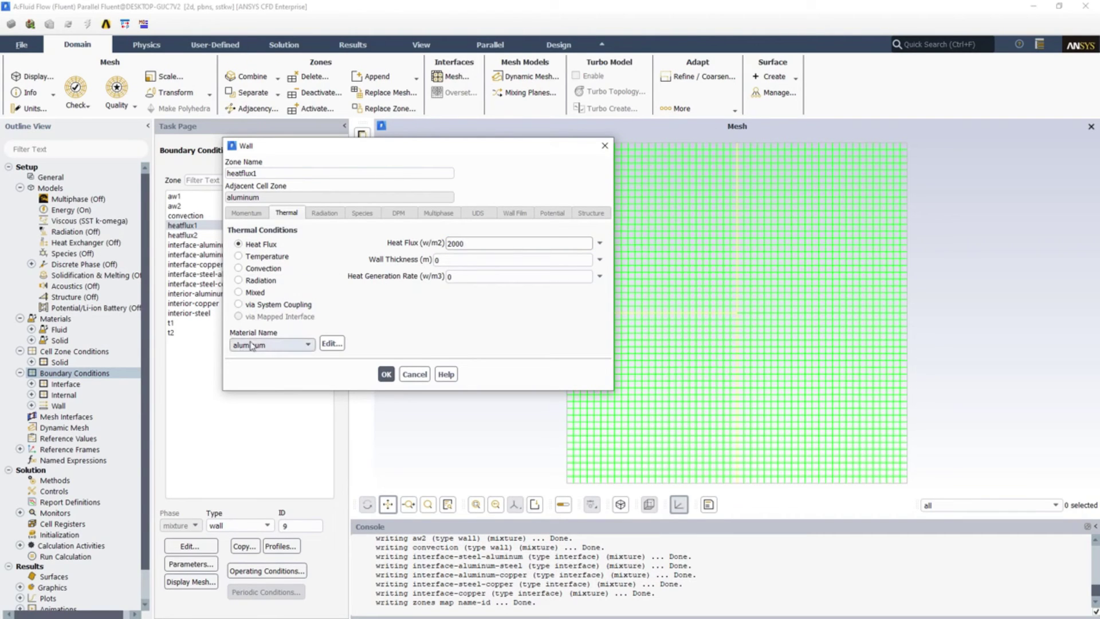
left_click(386, 375)
Step: Set a heat flux of 2000 W/m2 on the boundary wall heatflux2 and change its wall material
left_click(182, 236)
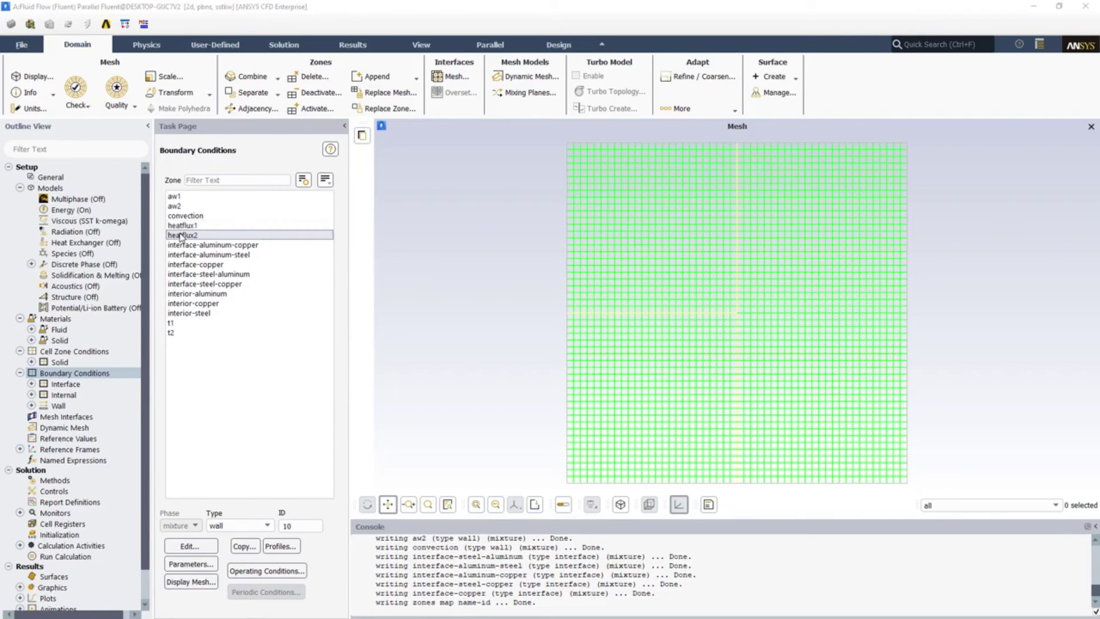
double_click(181, 236)
left_click_drag(265, 307, 292, 214)
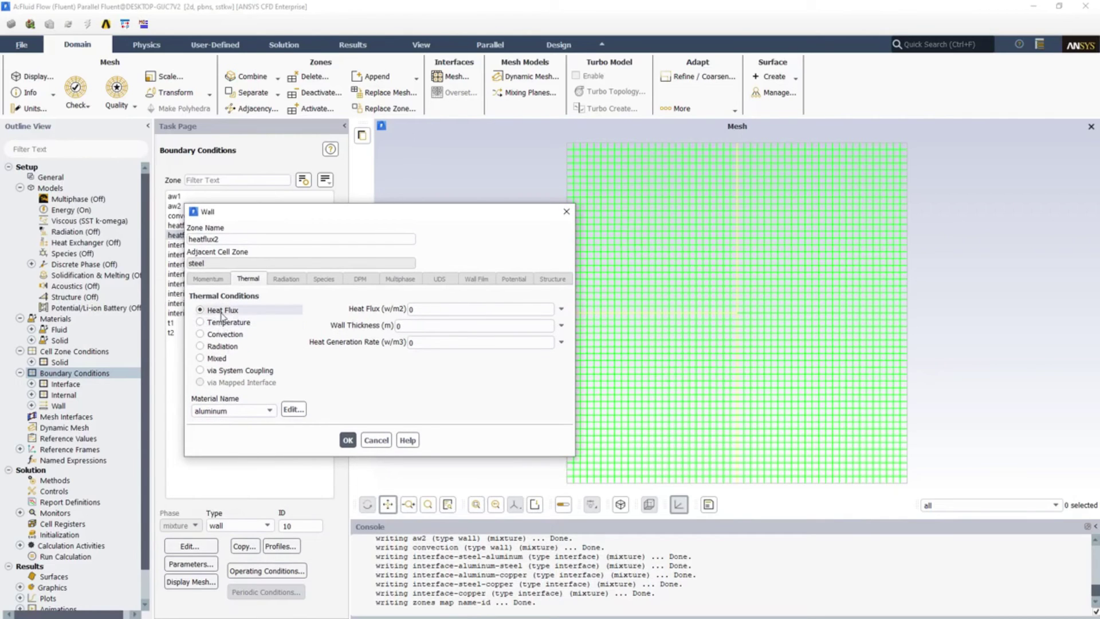
left_click(418, 308)
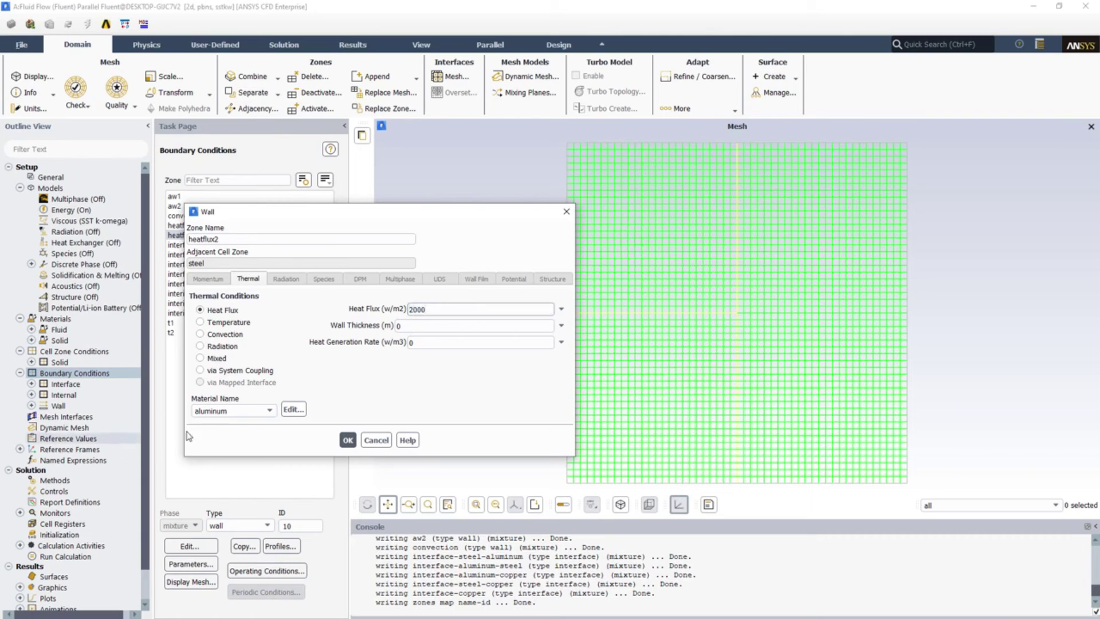
left_click(228, 412)
left_click(225, 430)
left_click(348, 440)
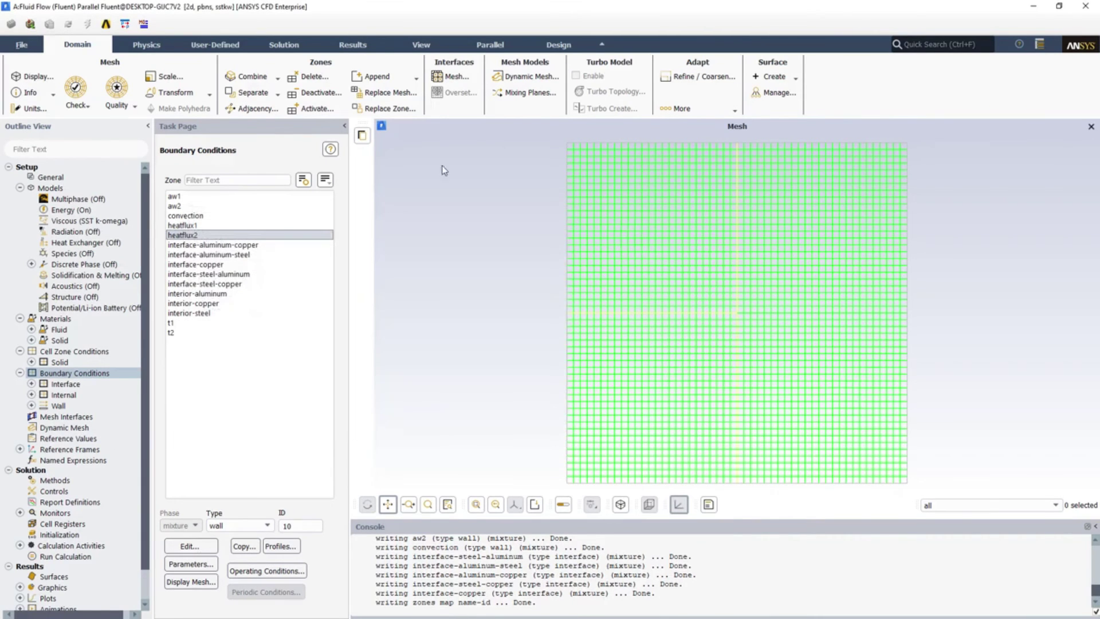
Step: Give the boundary wall t1 a temperature condition of 403 K
left_click(177, 323)
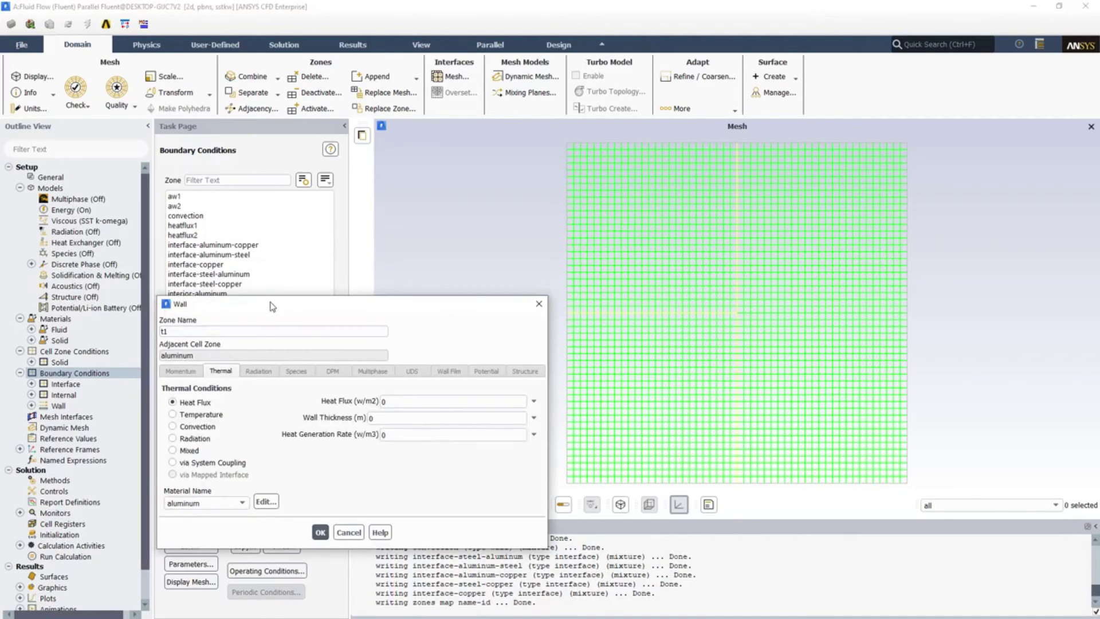
left_click_drag(271, 306, 268, 225)
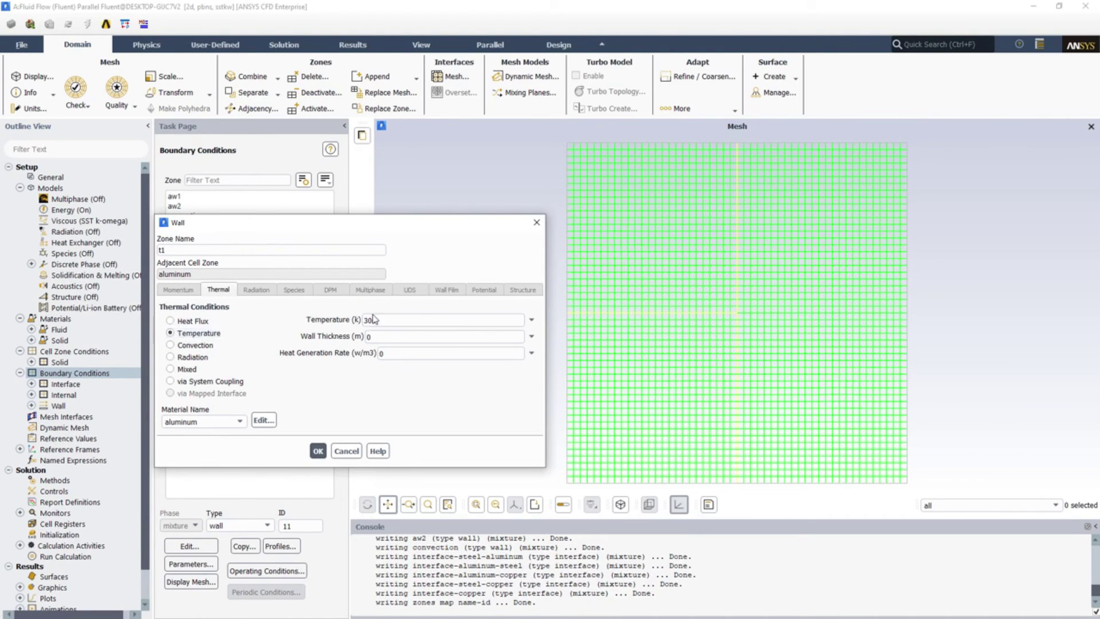
left_click_drag(378, 318, 347, 317)
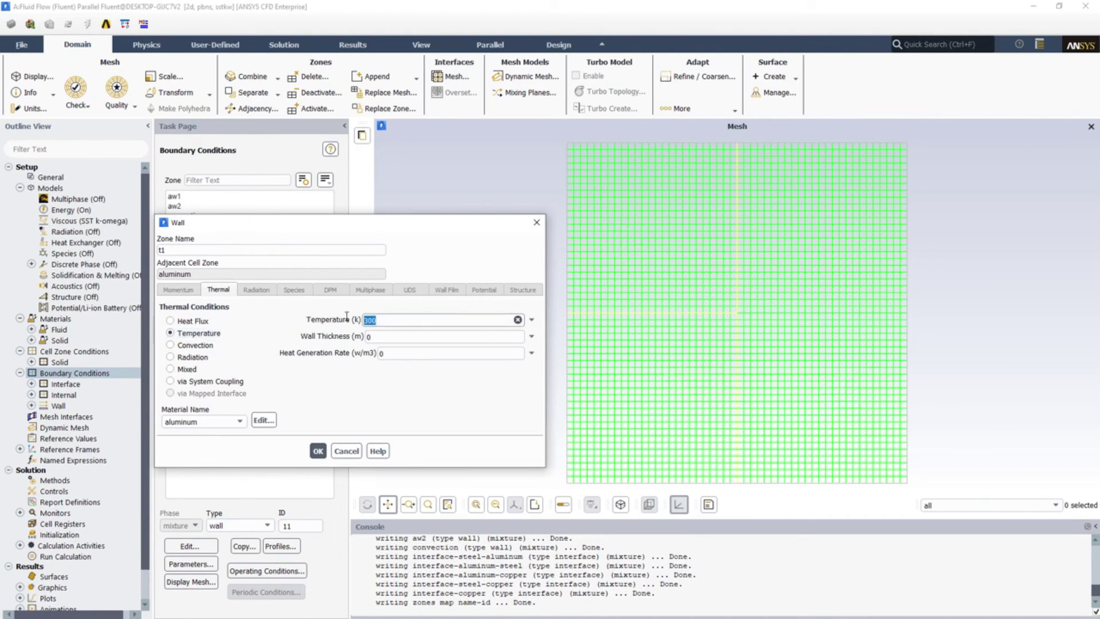
type("403")
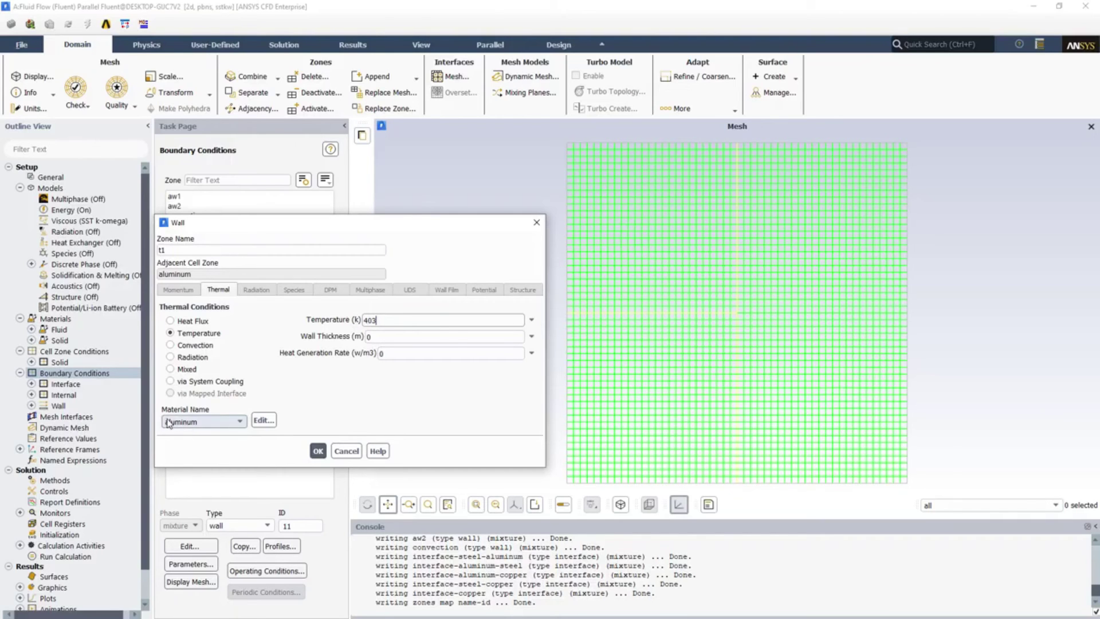
left_click(318, 451)
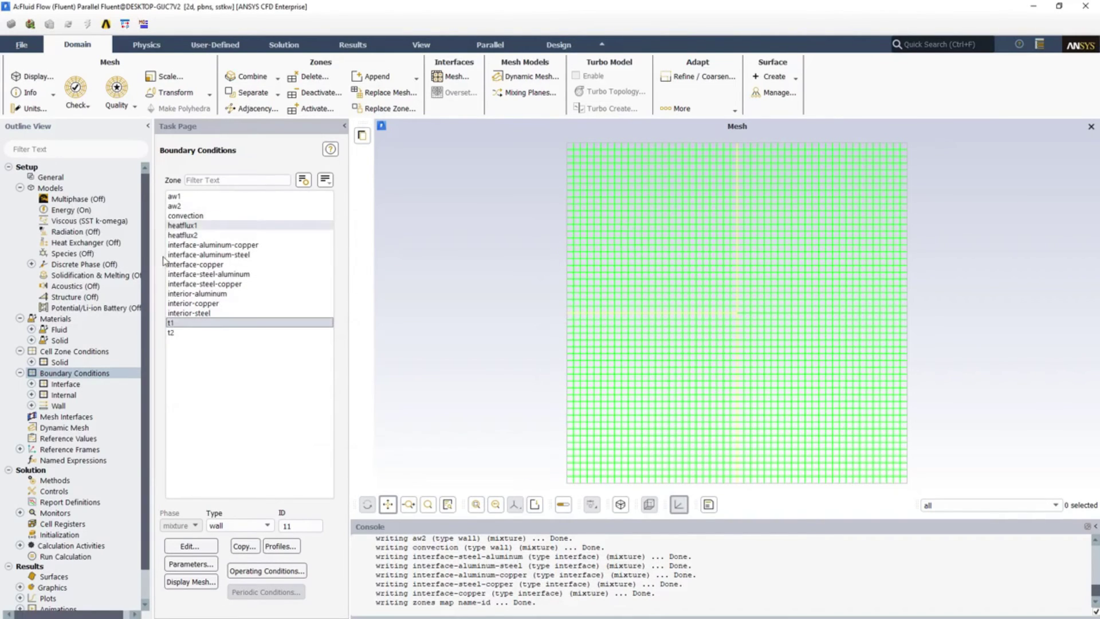
Step: Give the boundary wall t2 a temperature condition of 363 K
left_click(179, 333)
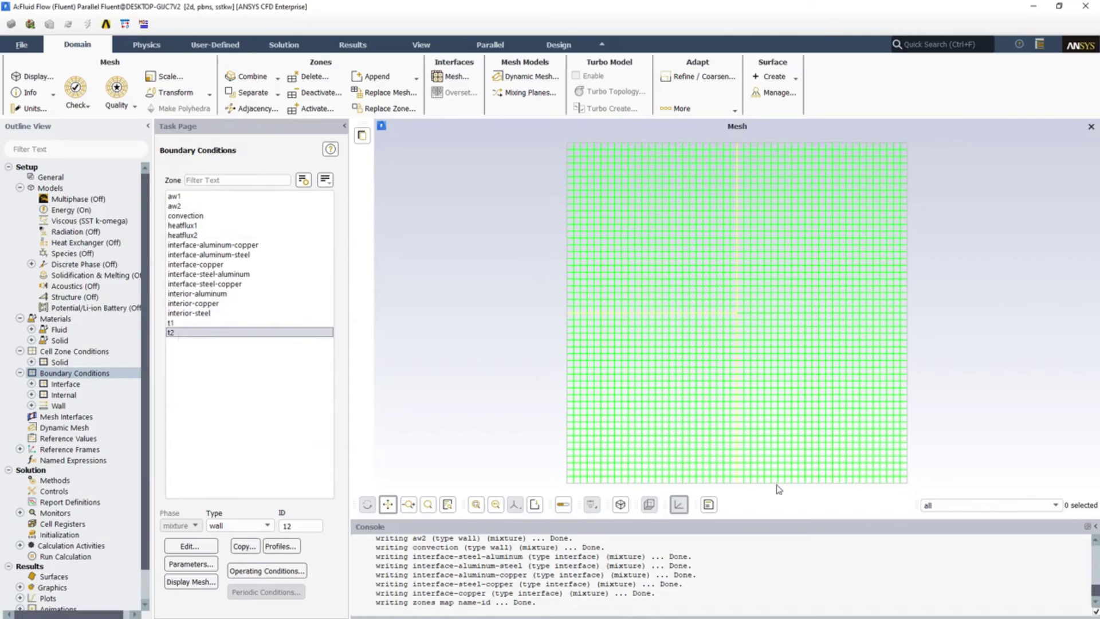
double_click(213, 333)
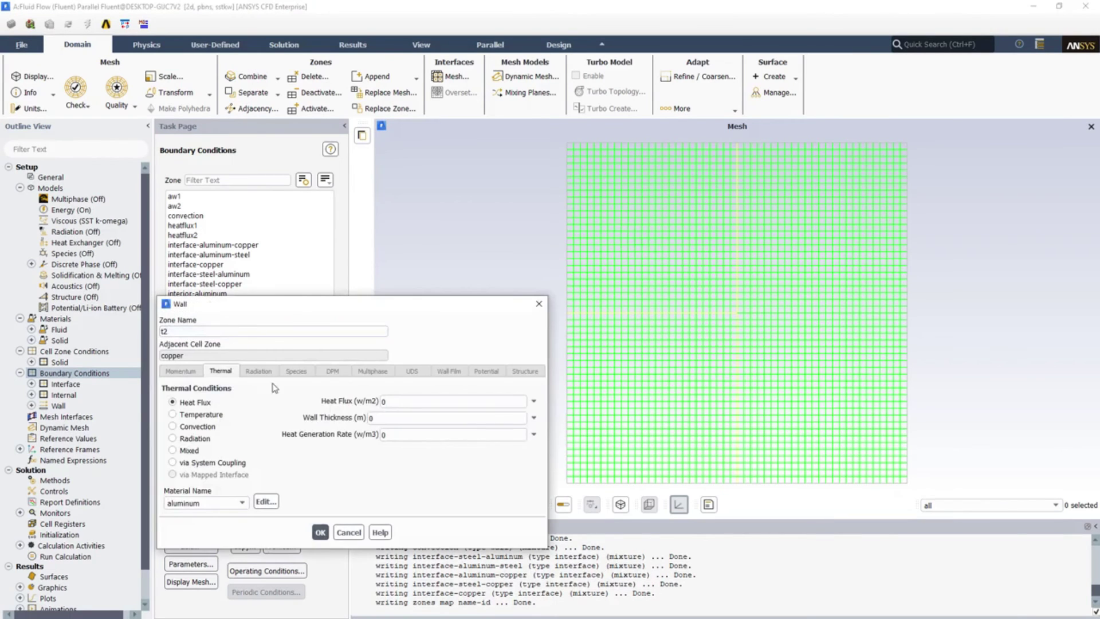
left_click(207, 417)
left_click_drag(386, 401, 355, 397)
type("363")
left_click(319, 532)
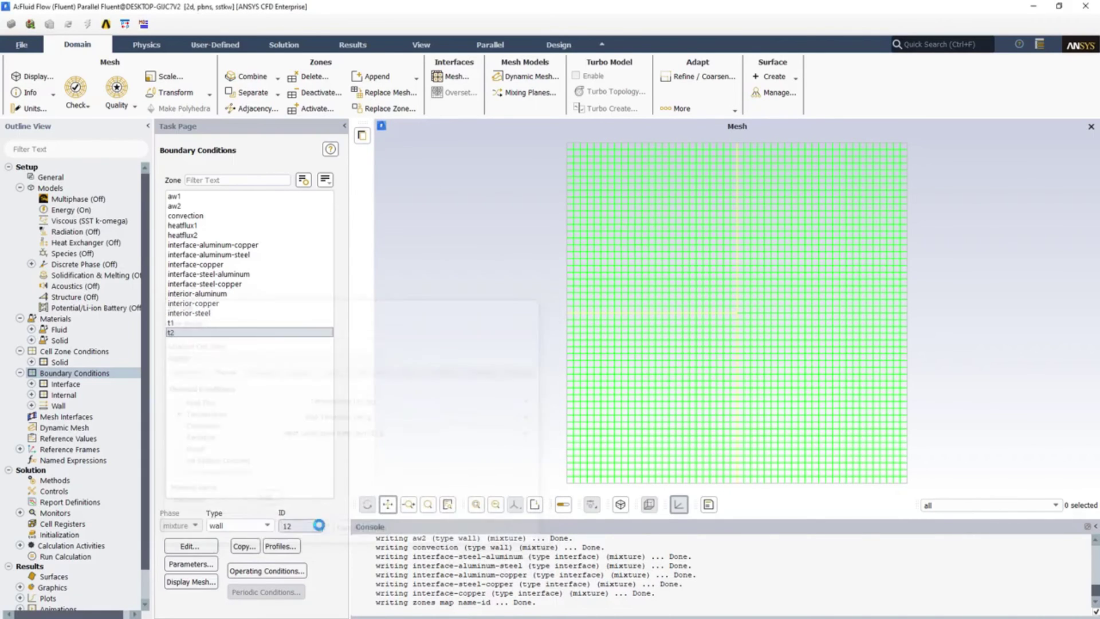
Step: Give the convection wall a convection condition with heat transfer coefficient 25 W/m2-K, free stream temperature 300 K and material copper
left_click(256, 215)
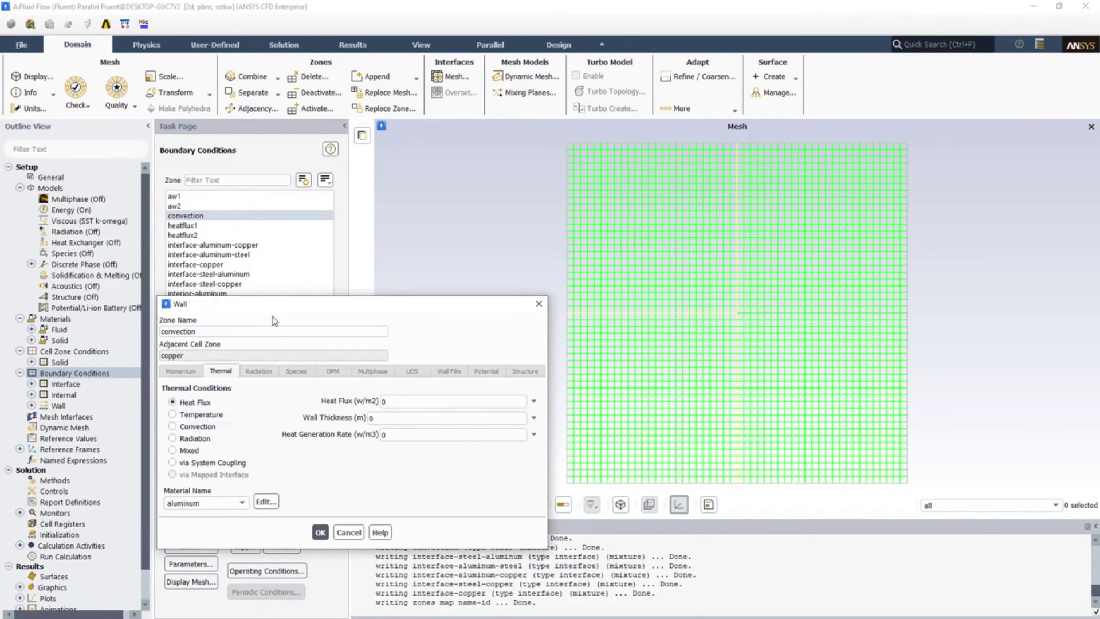
left_click_drag(281, 309, 281, 171)
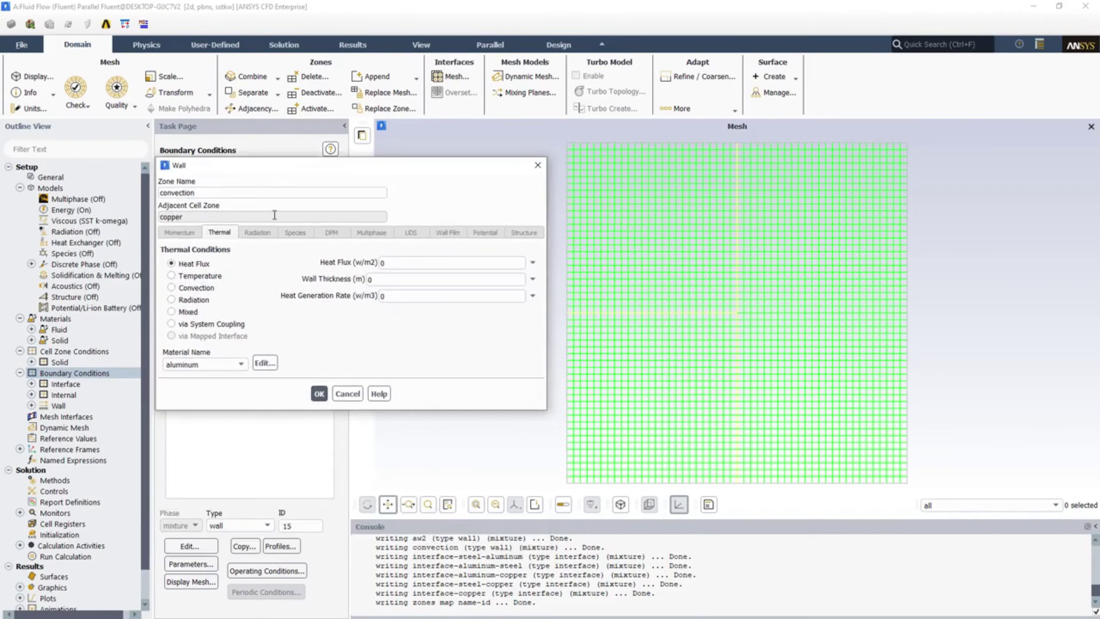
left_click(170, 288)
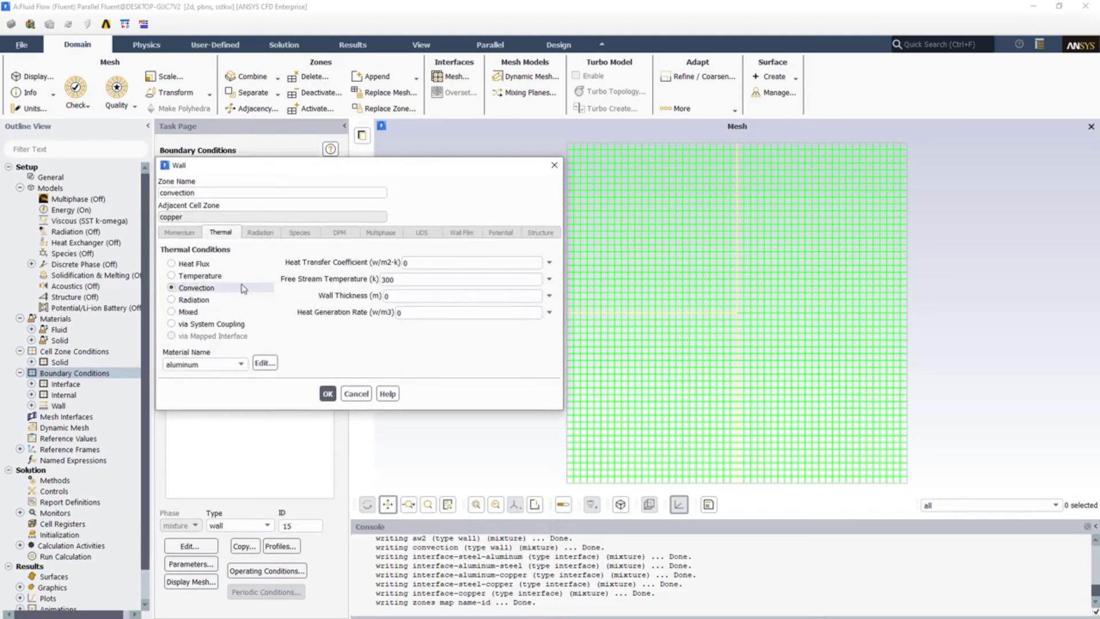
double_click(428, 262)
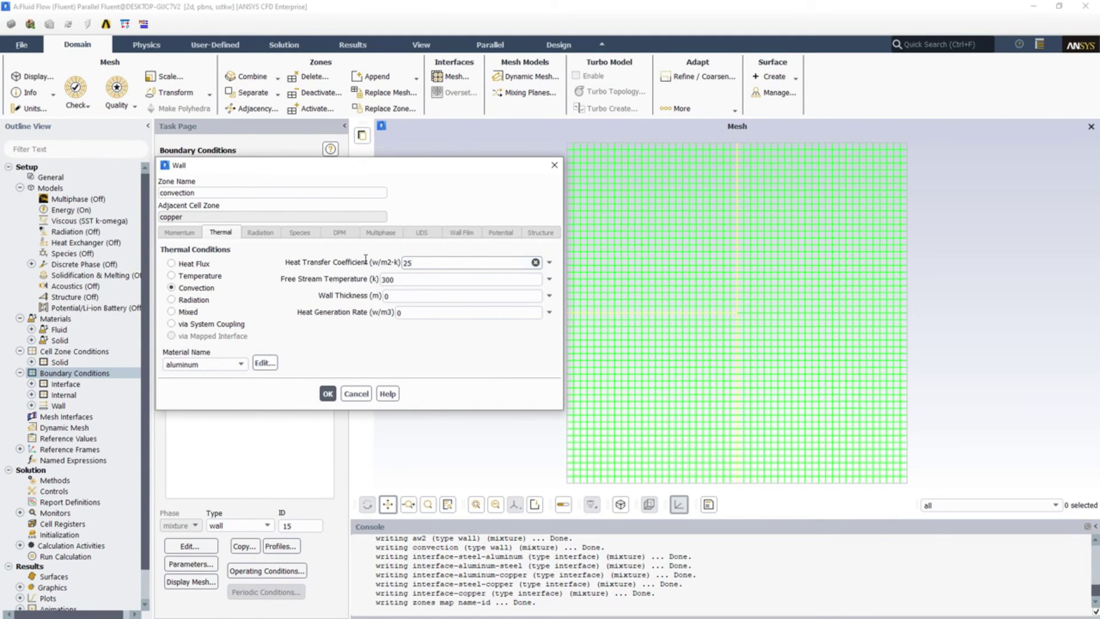
left_click(395, 281)
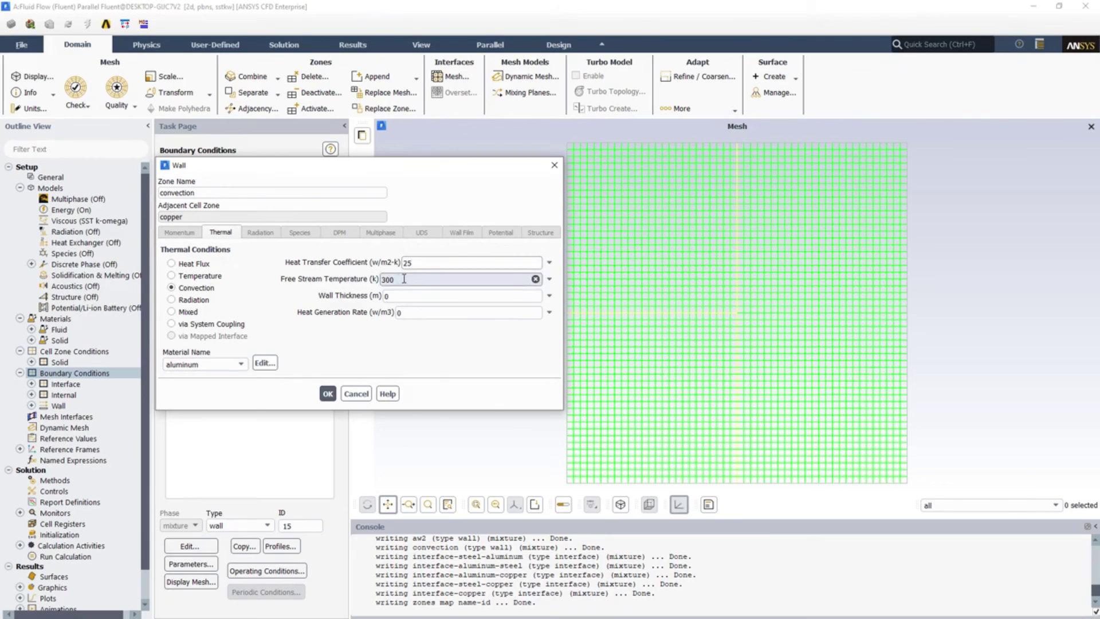
double_click(404, 279)
key("BackSpace")
type("3")
left_click(204, 364)
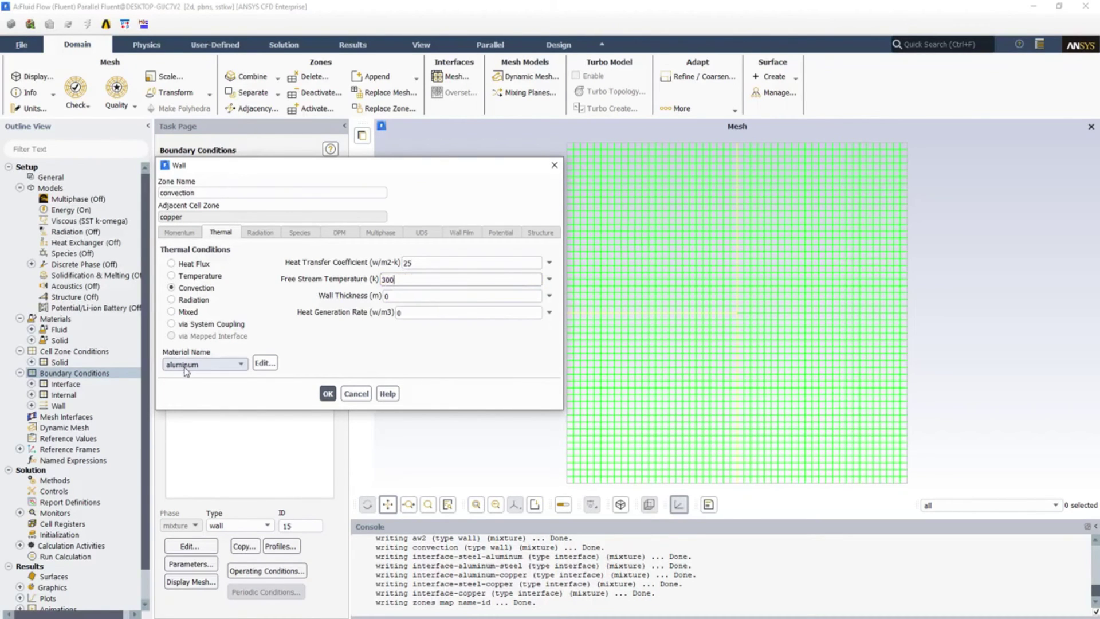
left_click(184, 395)
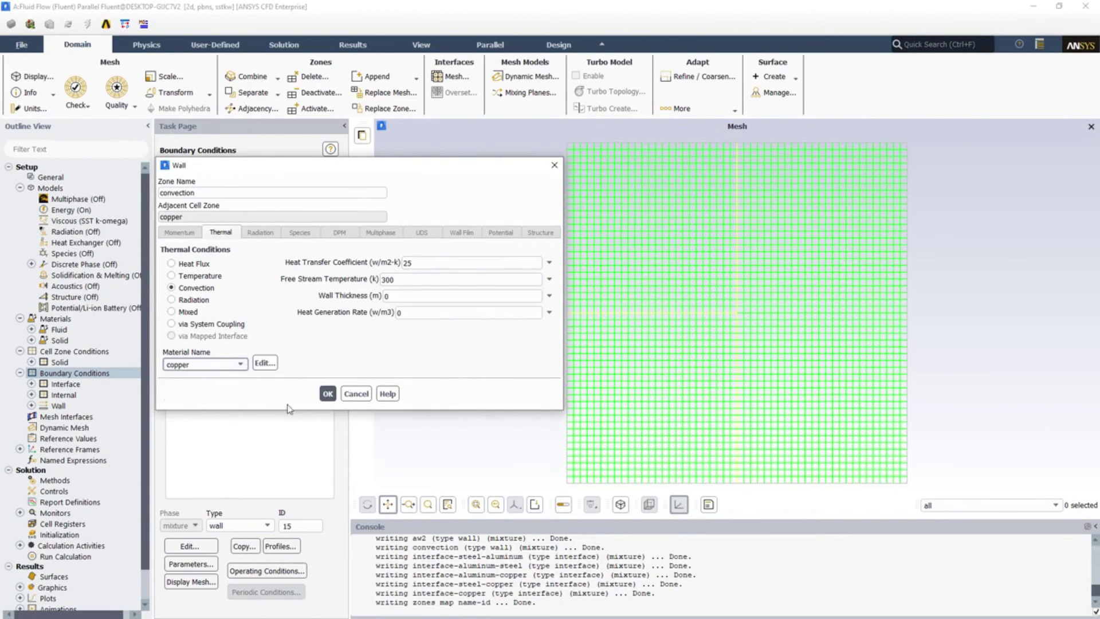
left_click(328, 394)
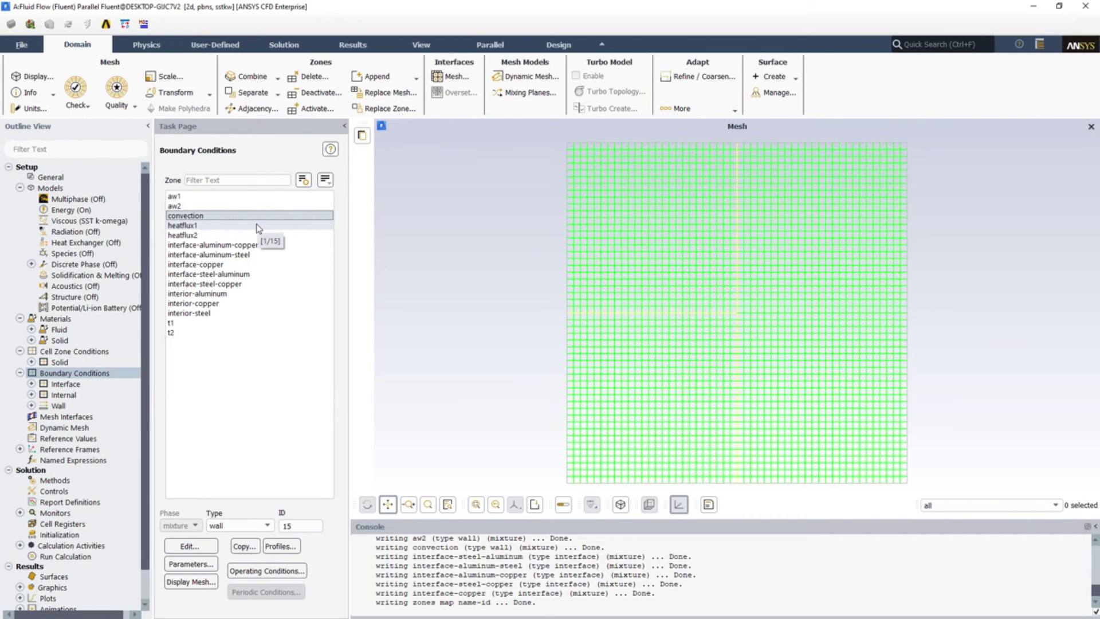
Step: Accept the zero heat flux condition on wall aw1 and assign the material copper to wall aw2
left_click(218, 197)
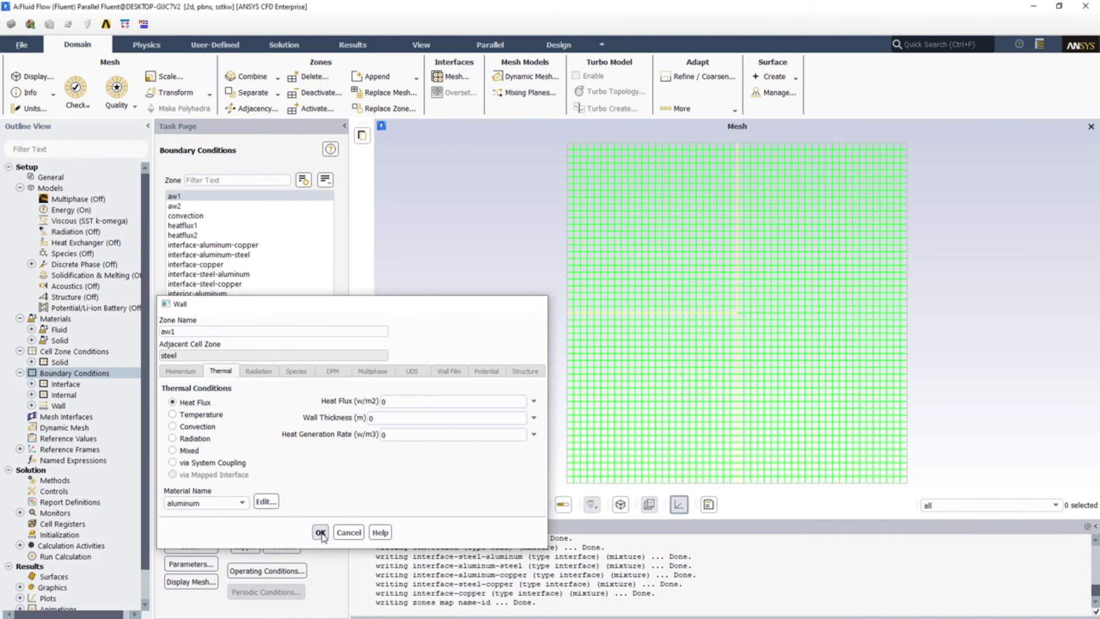
left_click(320, 532)
left_click(175, 206)
left_click(175, 207)
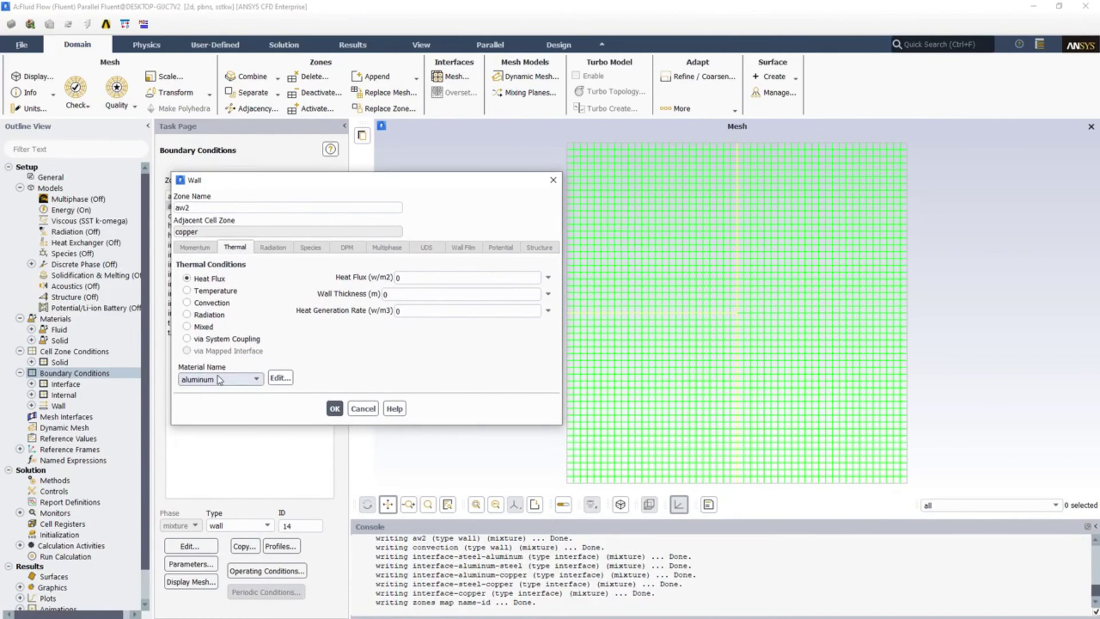
left_click(221, 382)
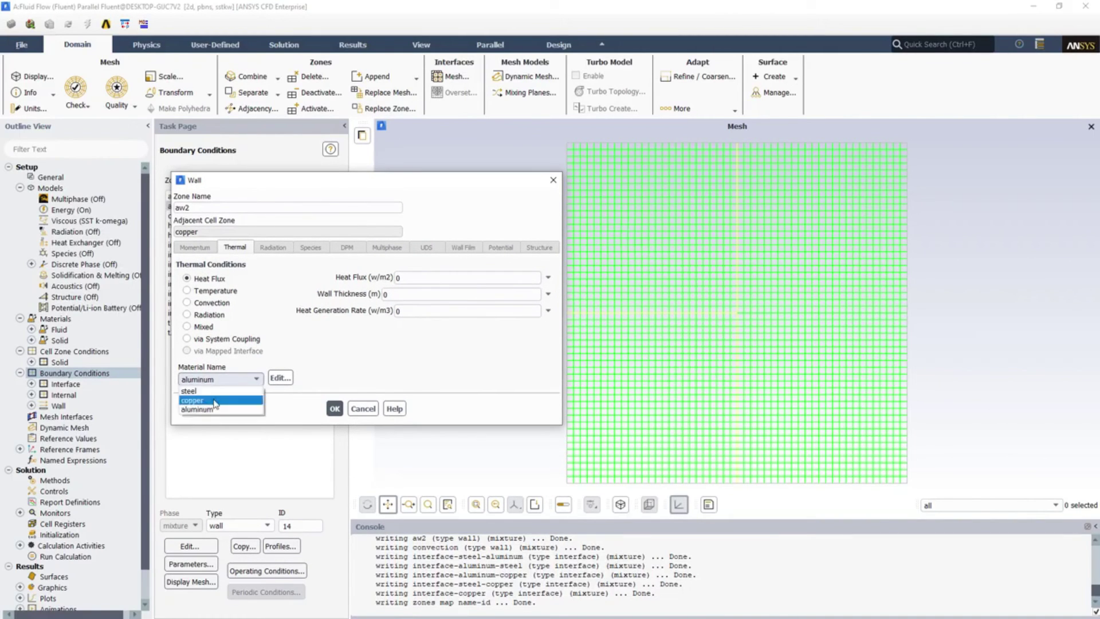
left_click(215, 401)
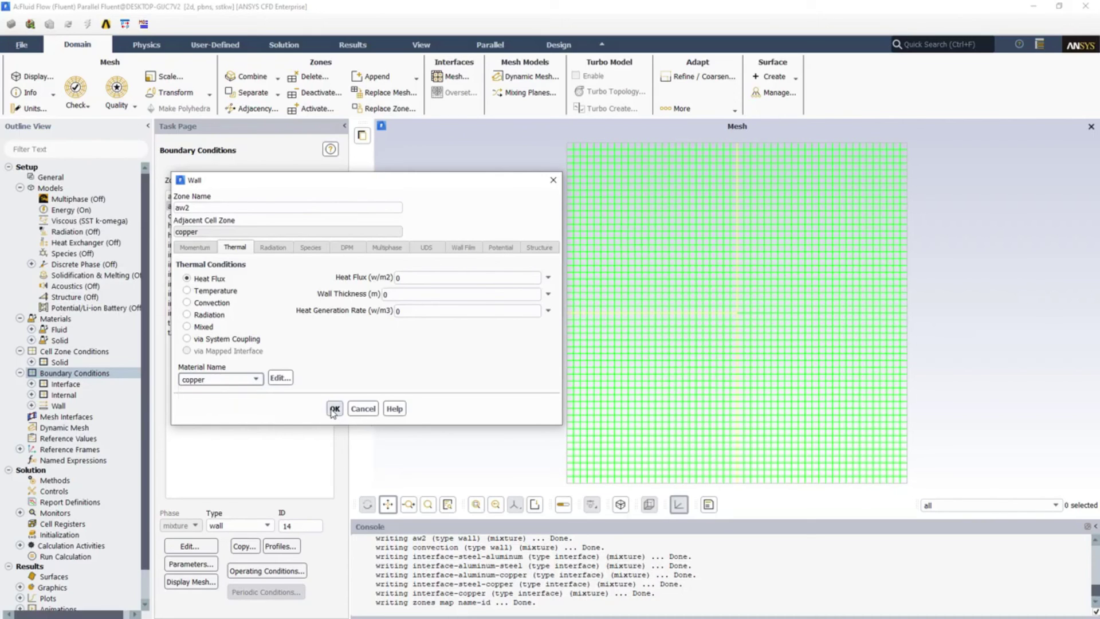
left_click(335, 409)
Step: Assign the material steel to the boundary wall aw1, keeping its zero heat flux condition
double_click(198, 196)
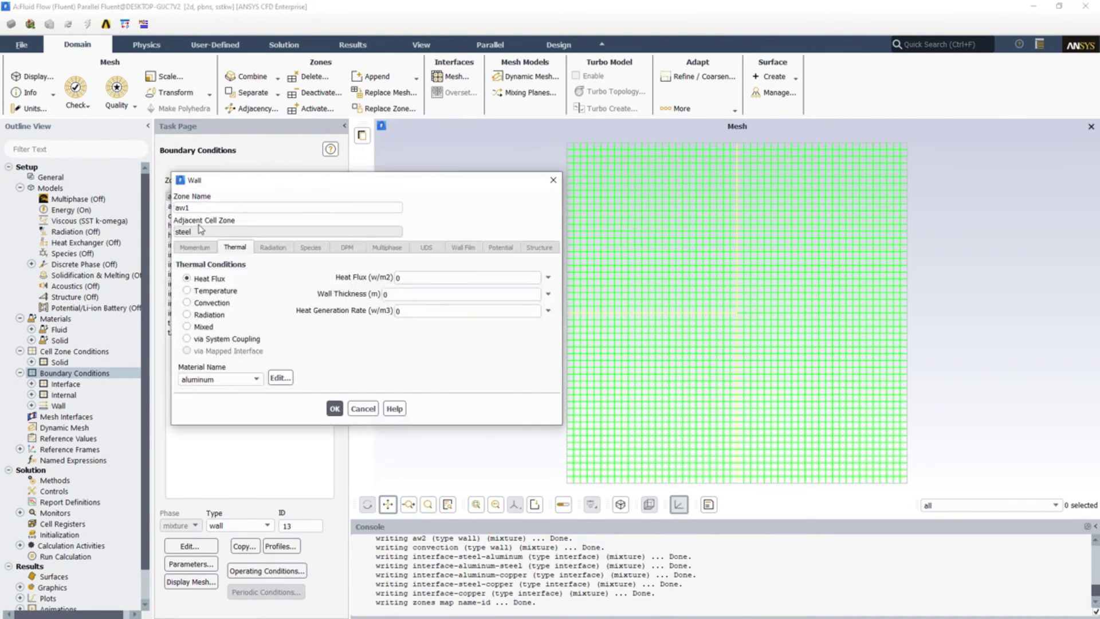
left_click(237, 381)
left_click(224, 395)
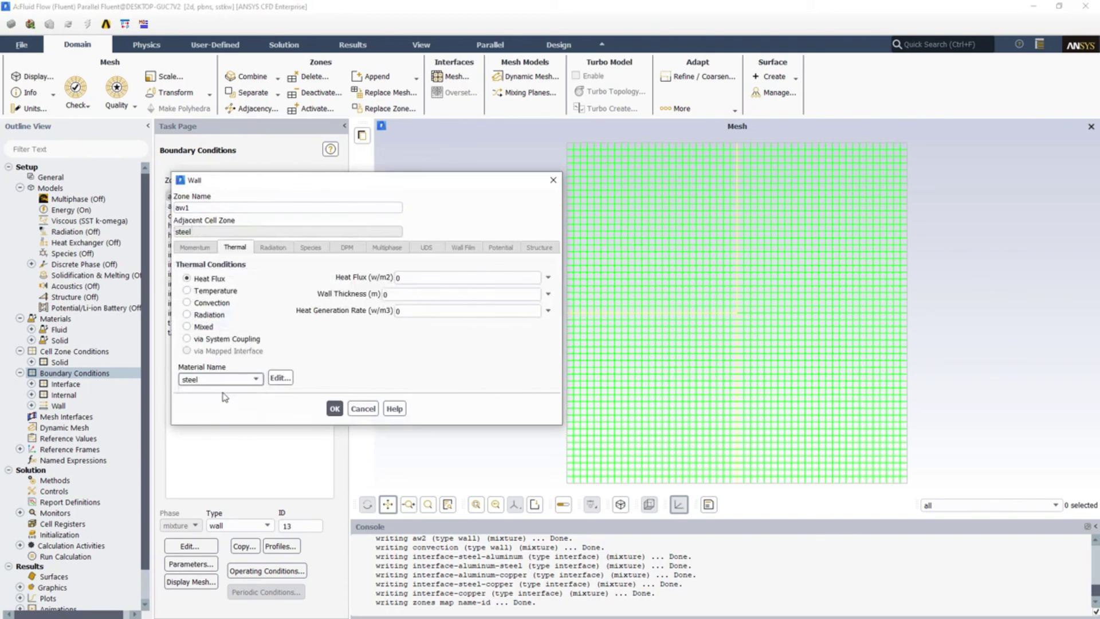
left_click(334, 408)
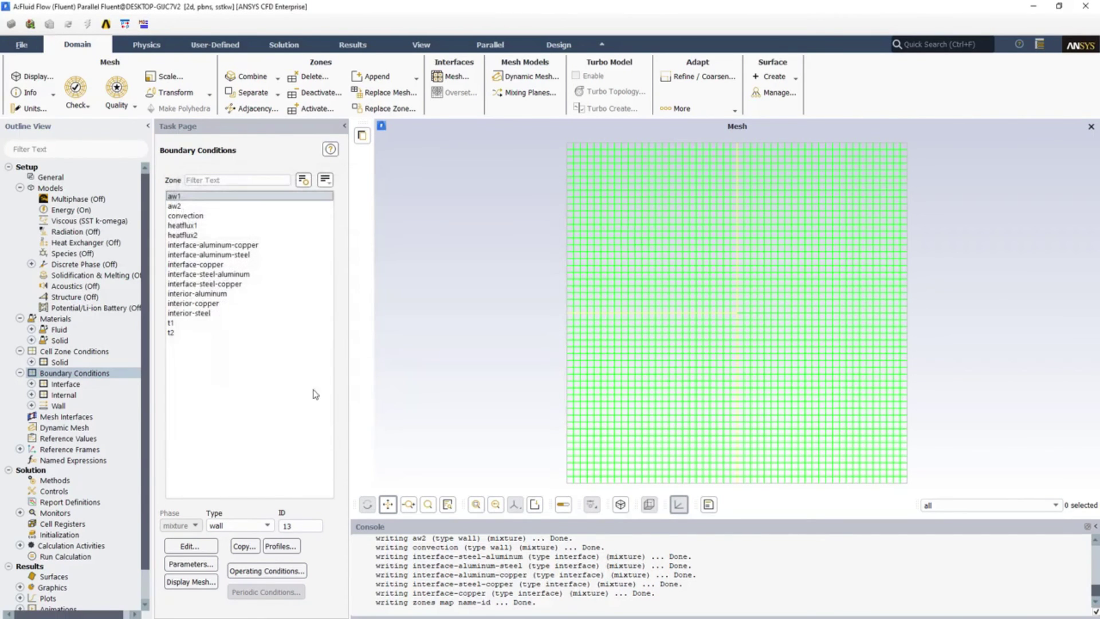
Step: Review the boundary types assigned to the interface zones and the aluminum, copper and steel interior zones
left_click(240, 246)
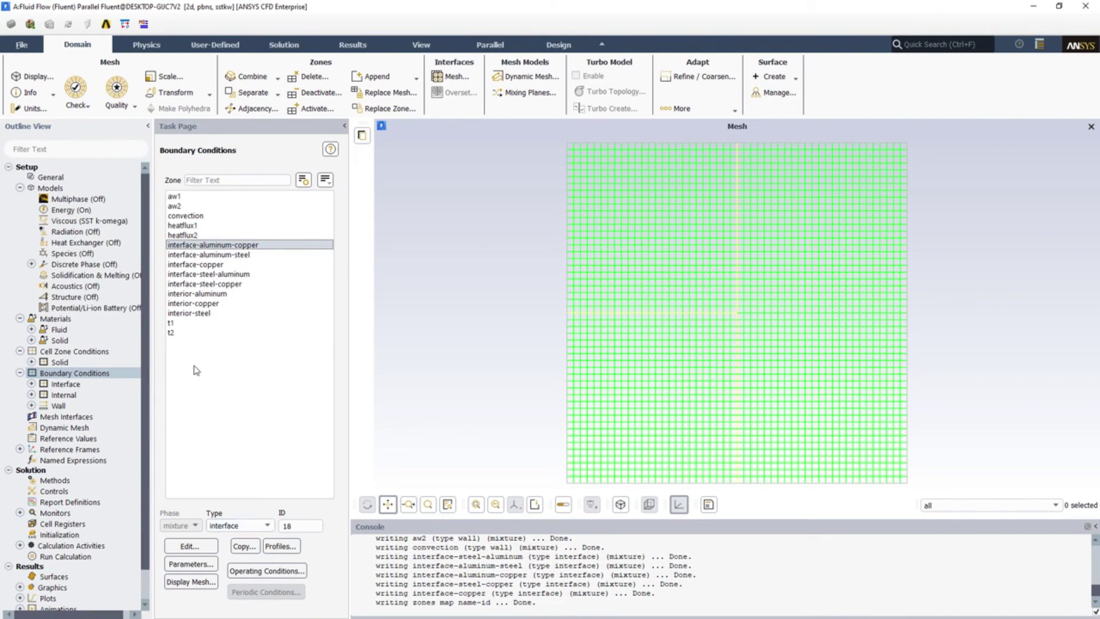
left_click(206, 256)
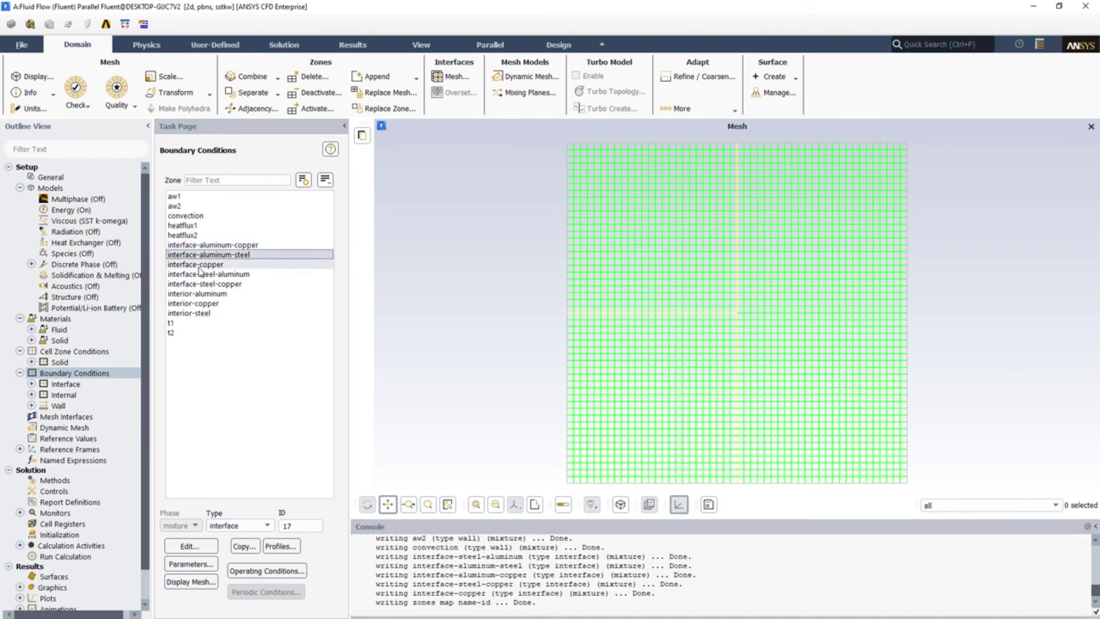
left_click(199, 265)
left_click(199, 274)
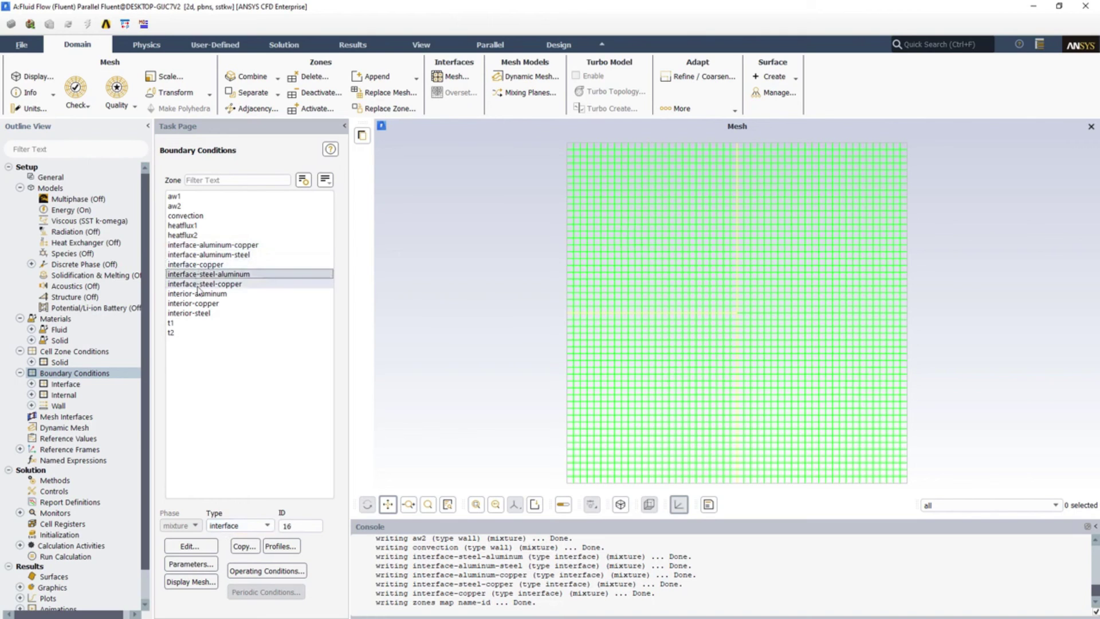
left_click(198, 285)
left_click(200, 294)
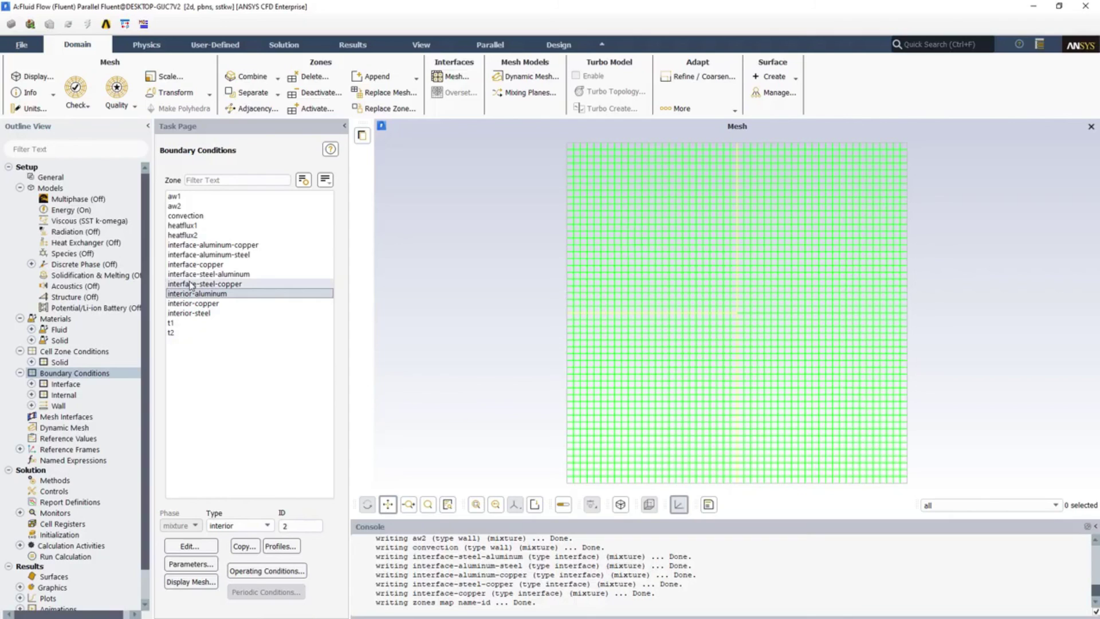
key("Down")
key("Down")
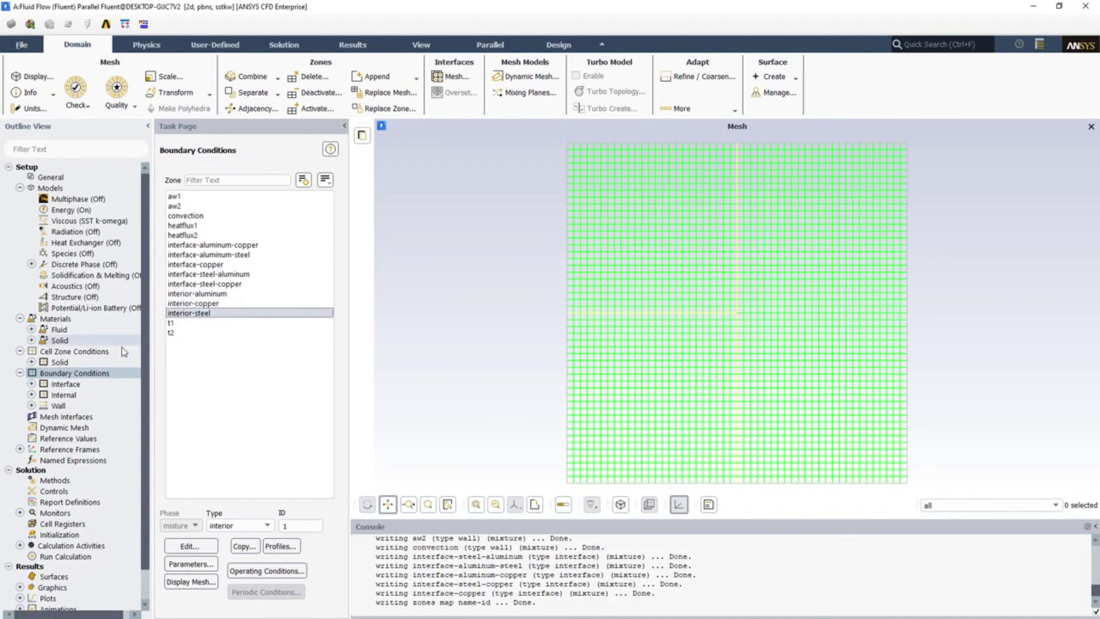
Step: Automatically create mesh interfaces from all the interface boundary zones, using the name prefix intf
scroll(102, 384, "down", 1)
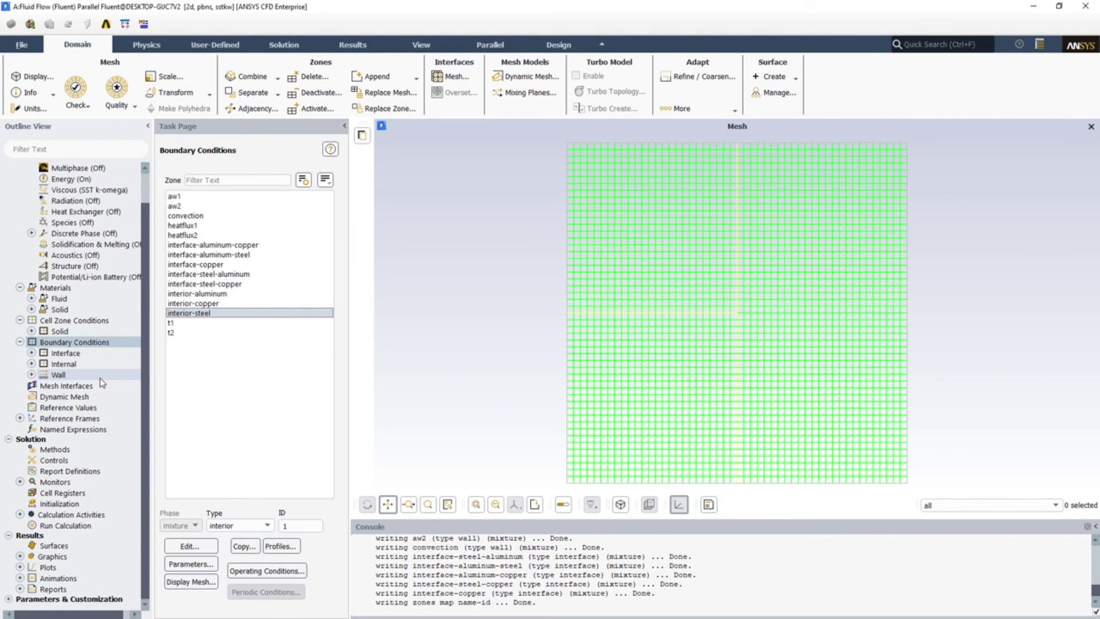
double_click(83, 387)
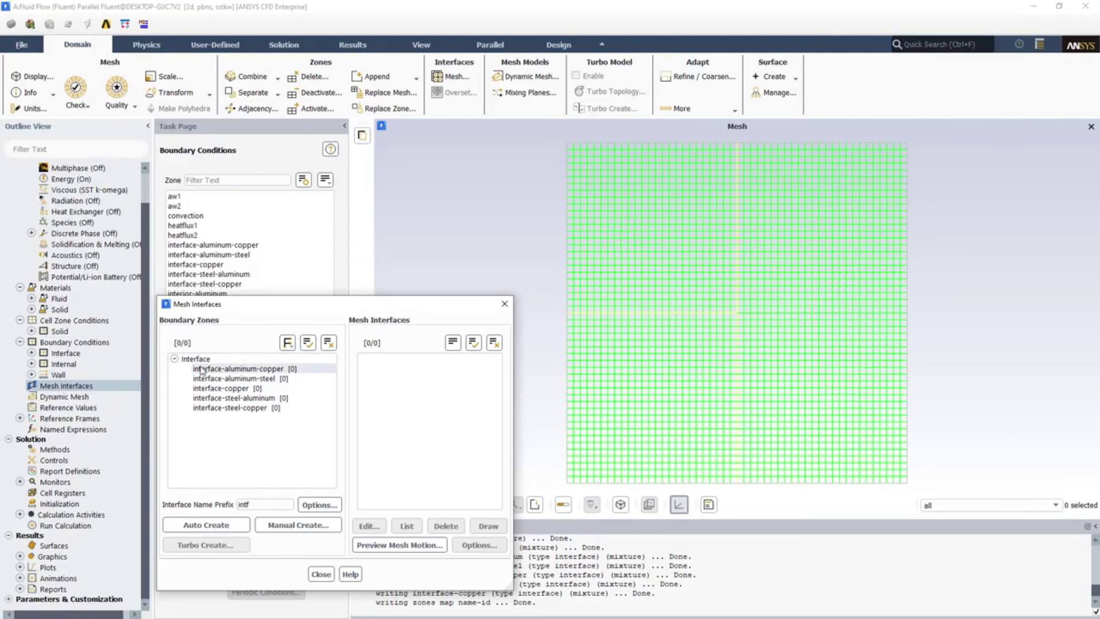
left_click(308, 343)
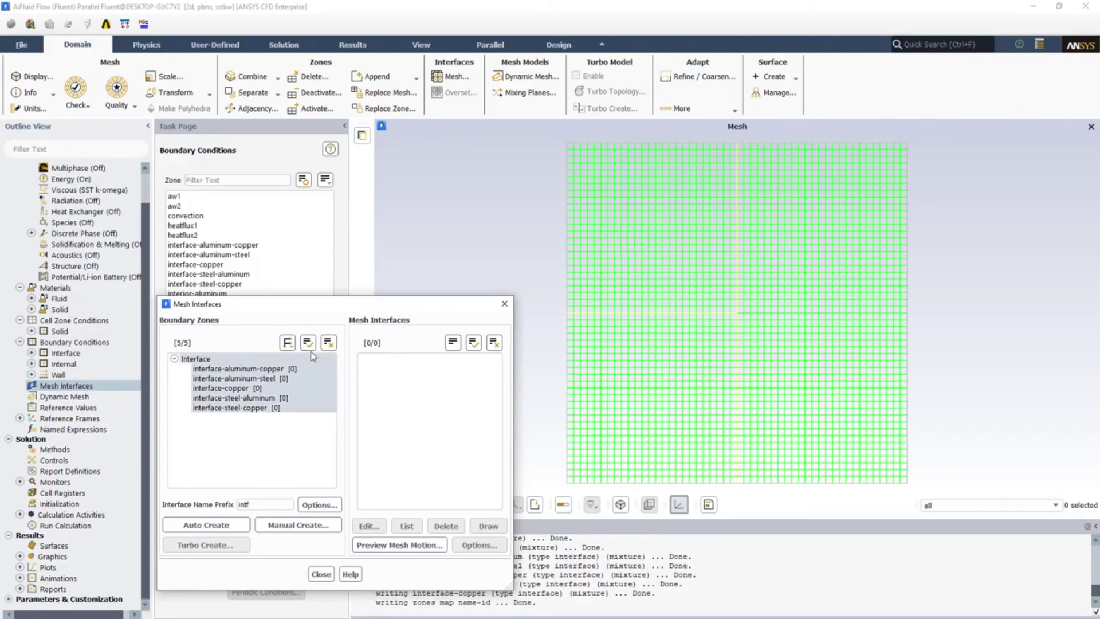
left_click(204, 525)
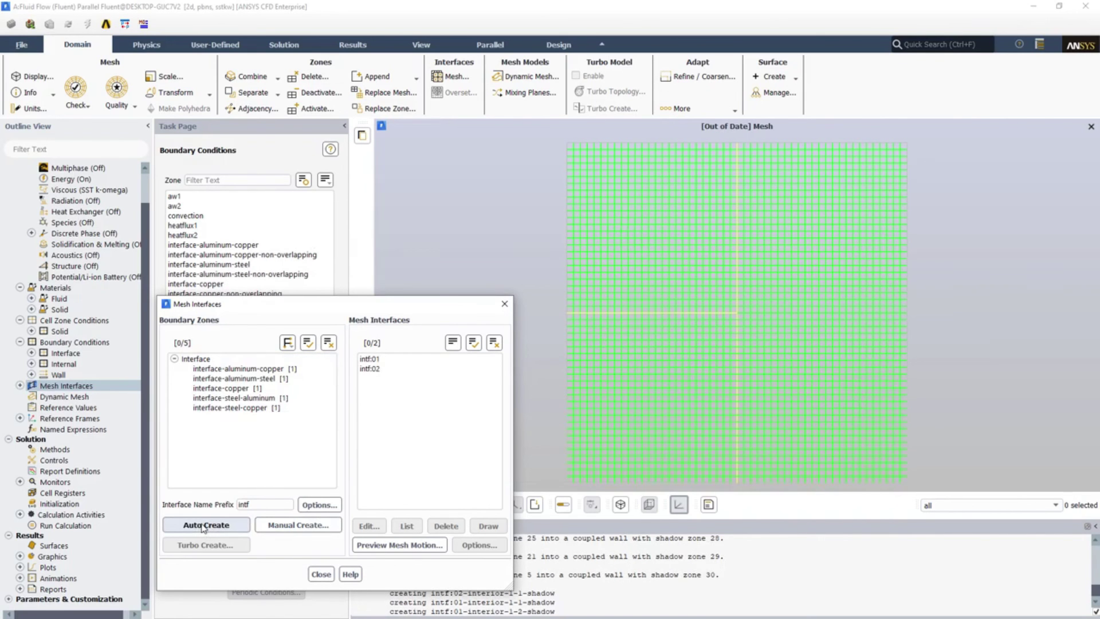
left_click(322, 575)
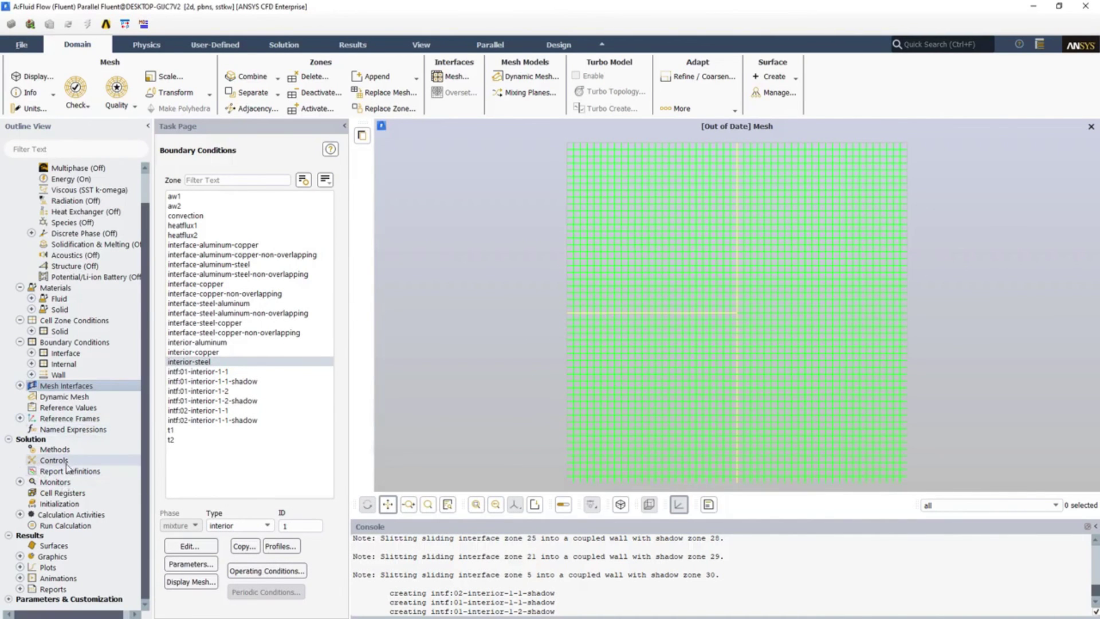
Step: Set the absolute convergence criterion of the energy residual to 1e-08
double_click(56, 482)
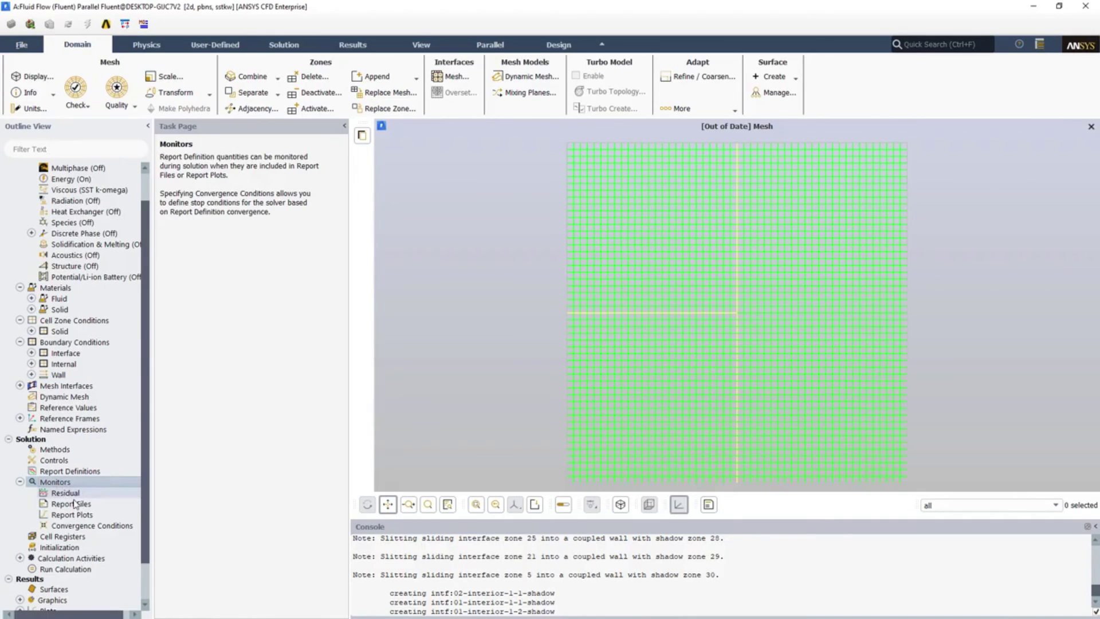
double_click(65, 493)
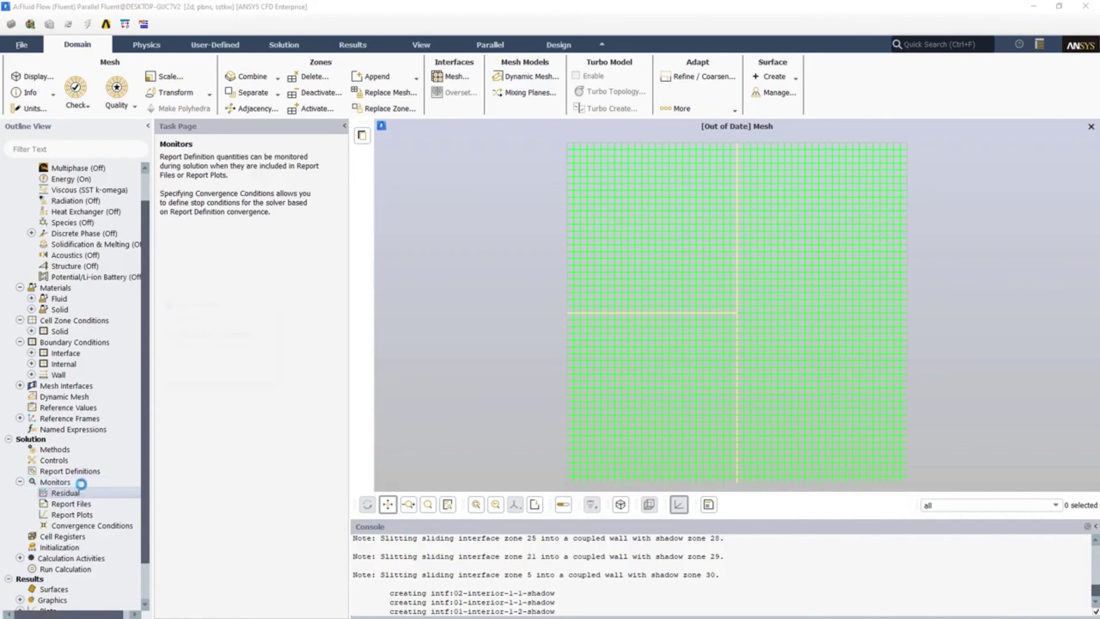
left_click(509, 402)
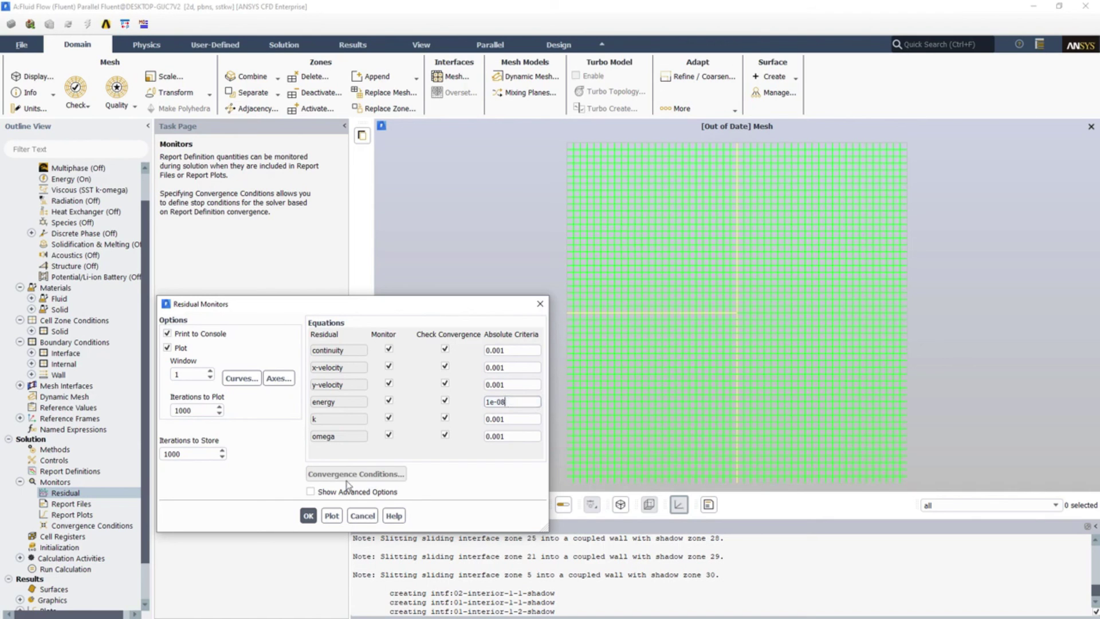
left_click(308, 516)
Step: Initialize the solution with the hybrid initialization method
scroll(63, 504, "down", 2)
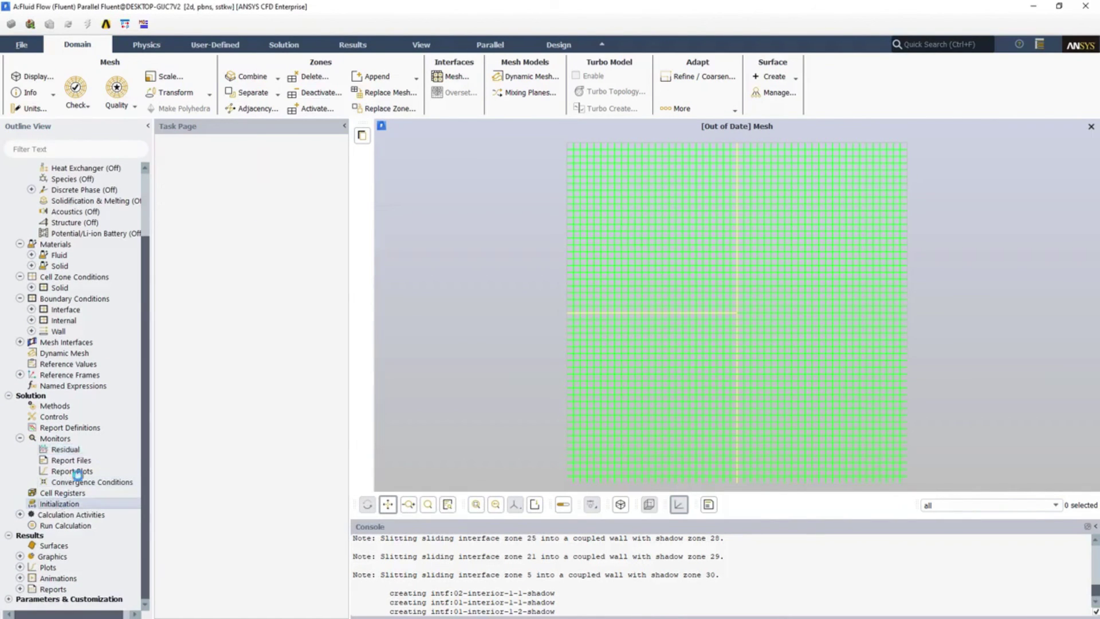
double_click(57, 504)
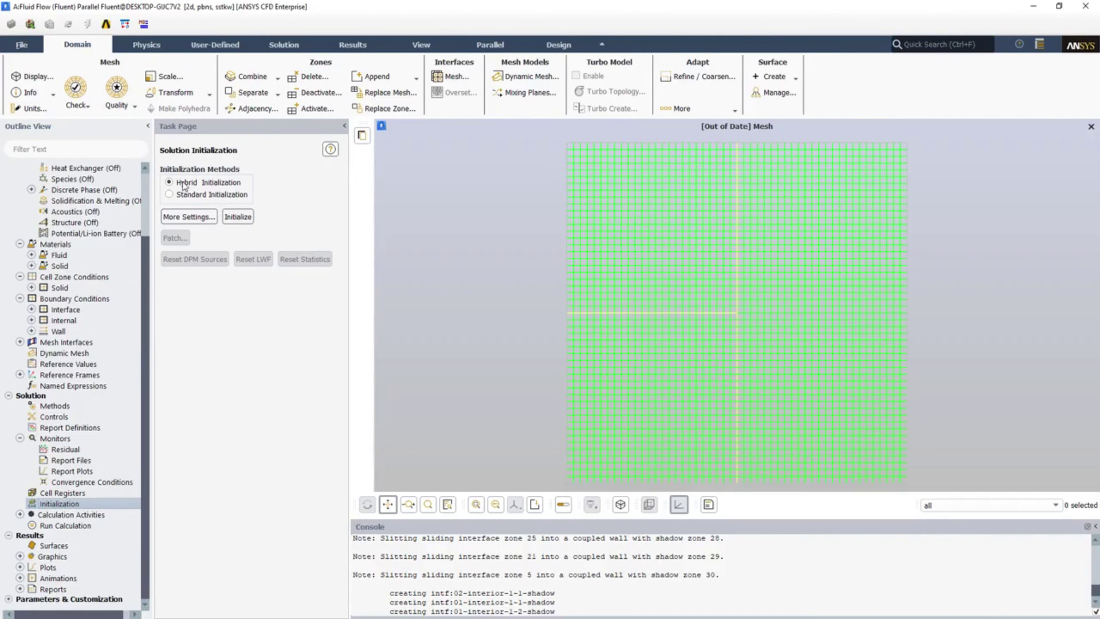
left_click(236, 218)
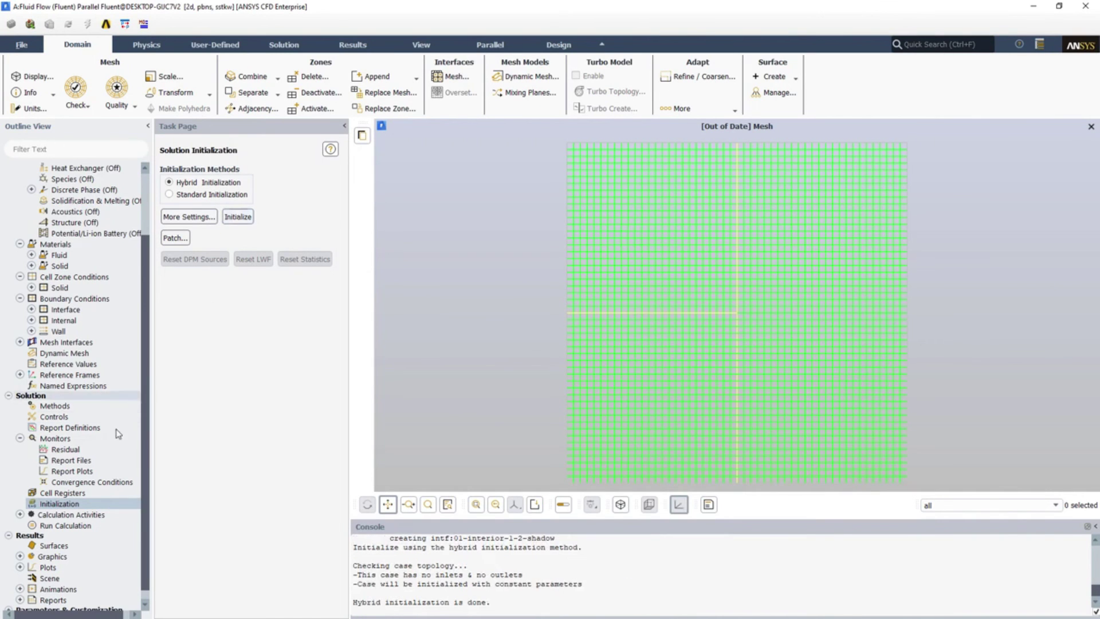
Step: Run the calculation for 1000 iterations and acknowledge its completion
left_click(76, 527)
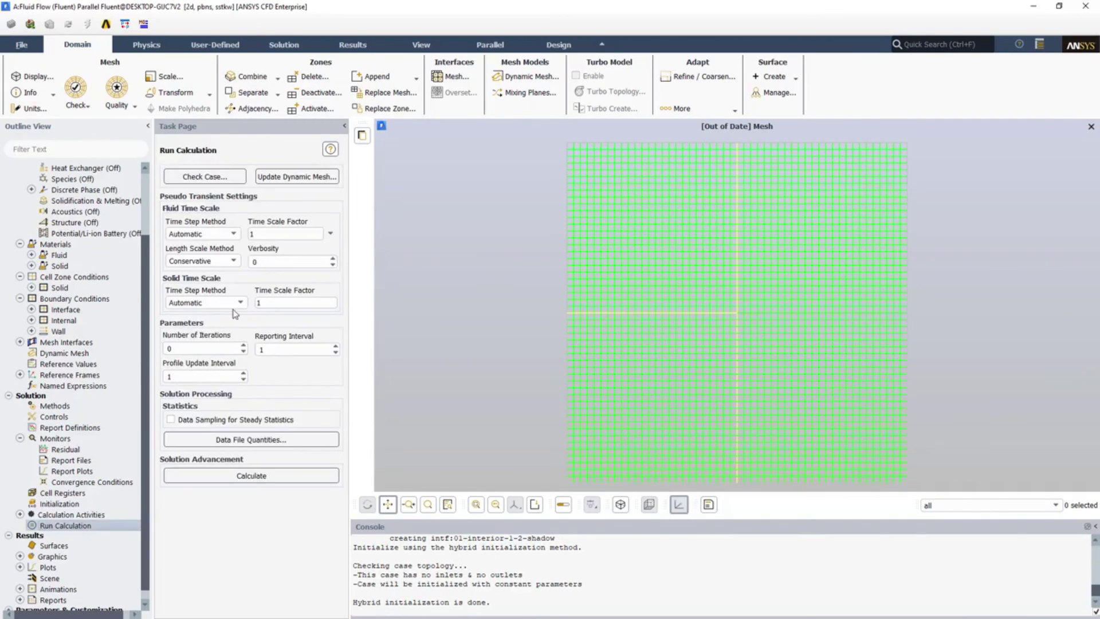
left_click_drag(189, 350, 139, 348)
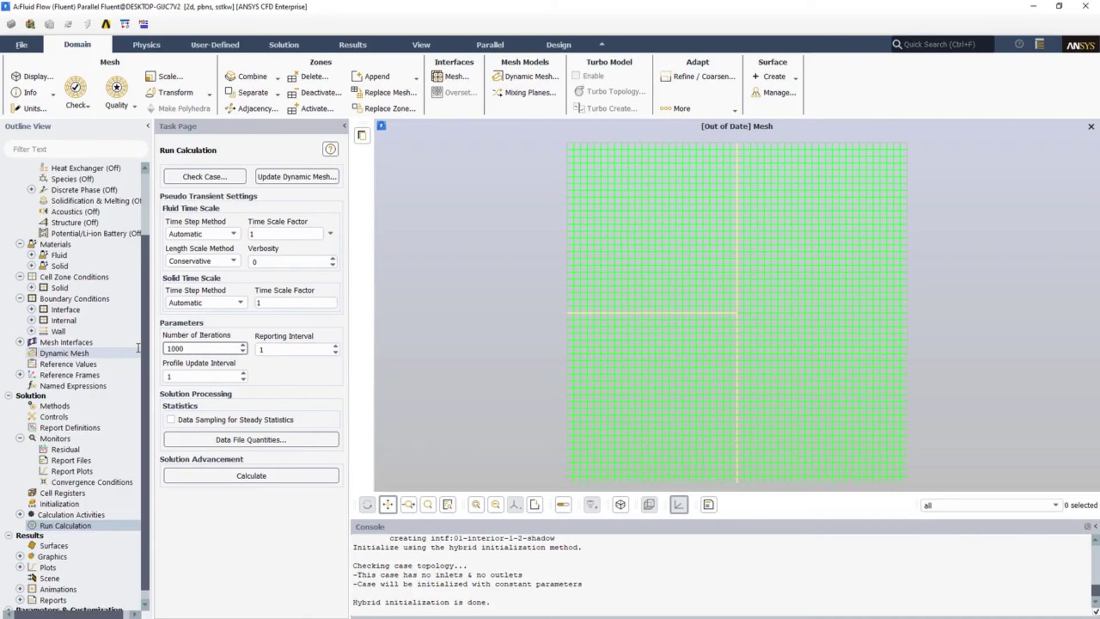
left_click(239, 478)
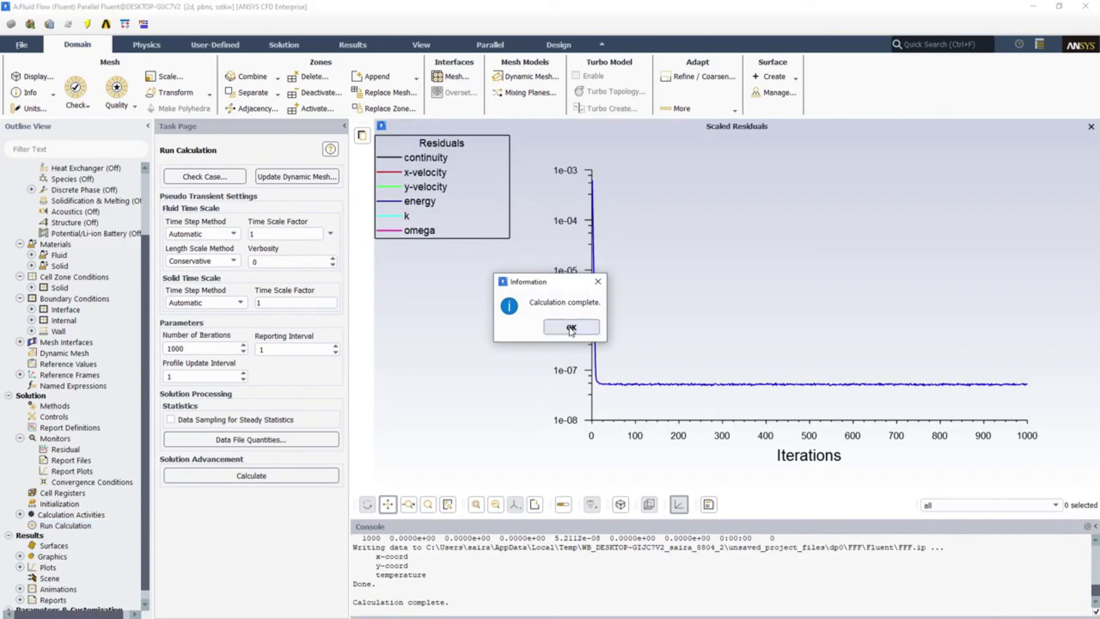
left_click(571, 328)
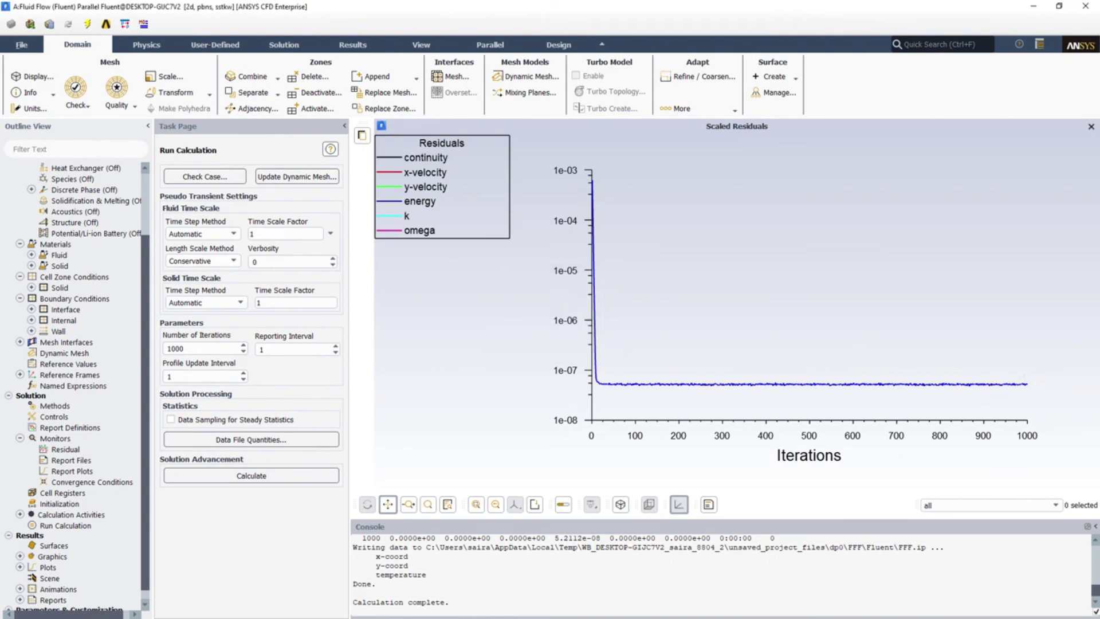
Step: Create and display a filled static temperature contour on all surfaces
double_click(60, 557)
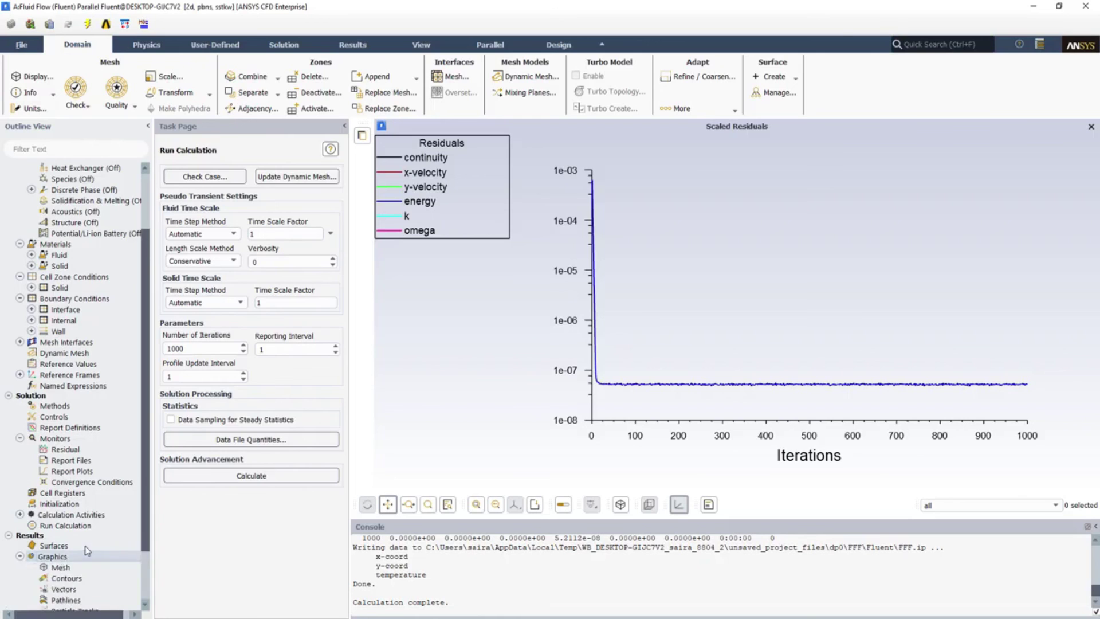
scroll(86, 547, "down", 2)
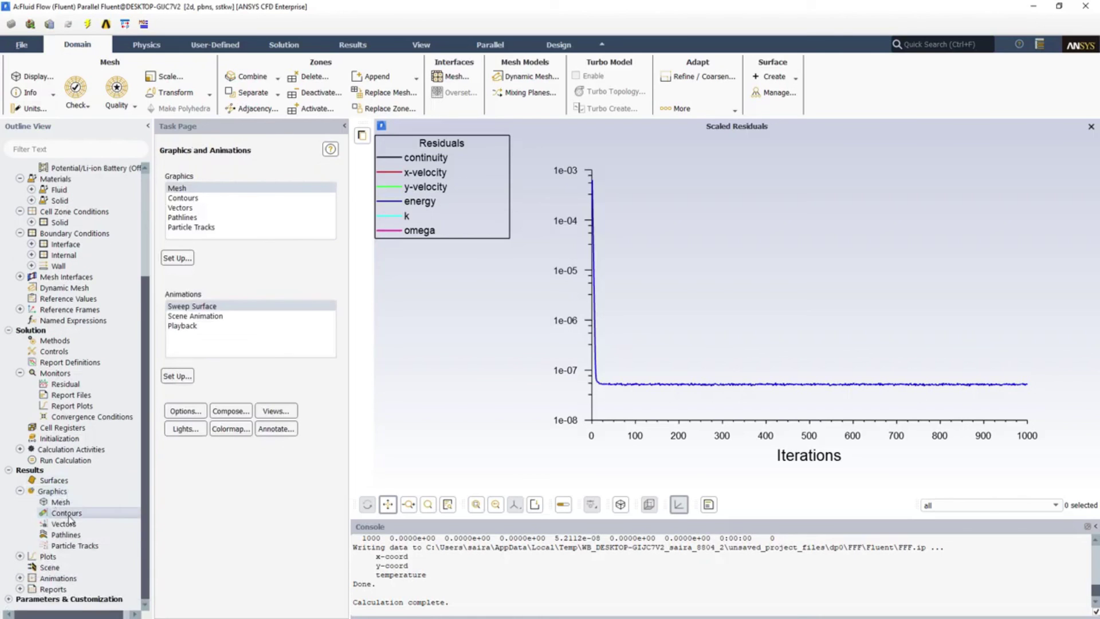
double_click(68, 514)
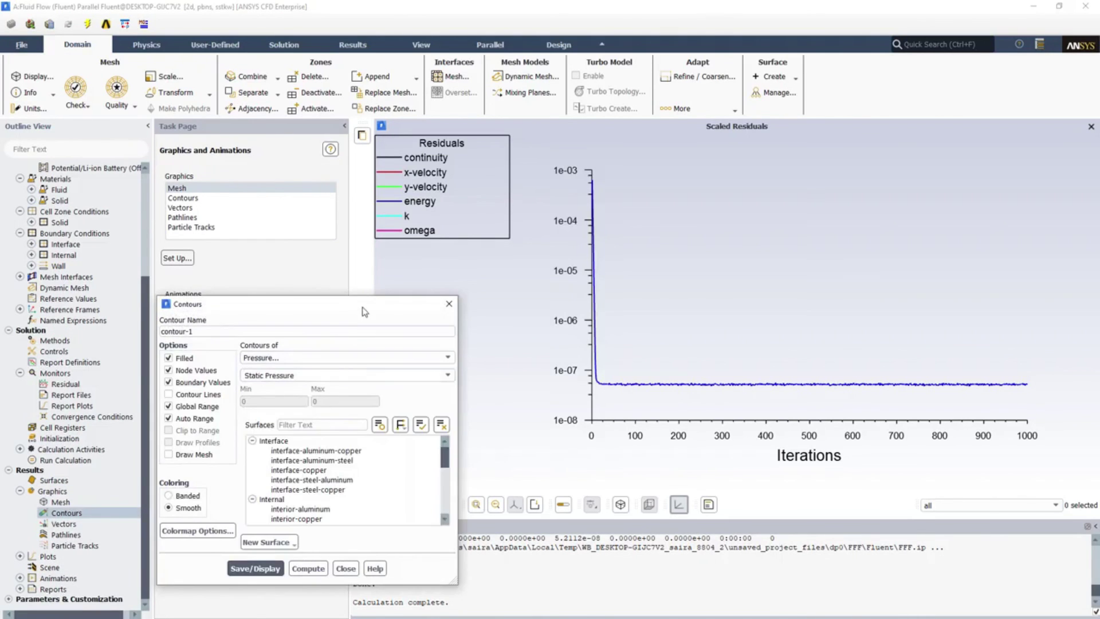
left_click_drag(364, 311, 461, 155)
left_click(418, 201)
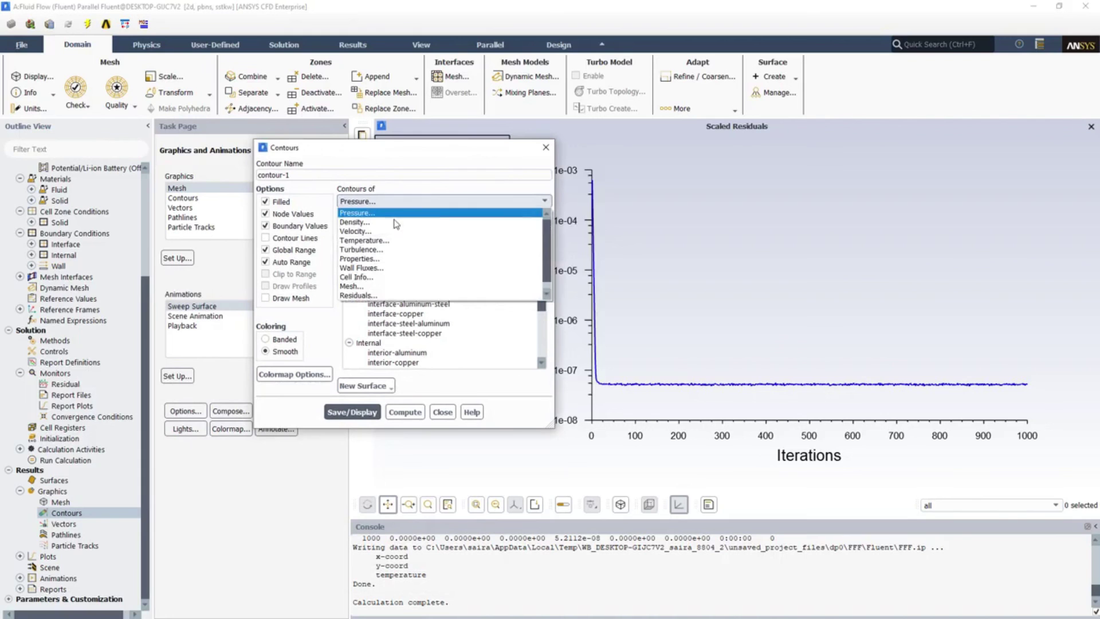
left_click(386, 241)
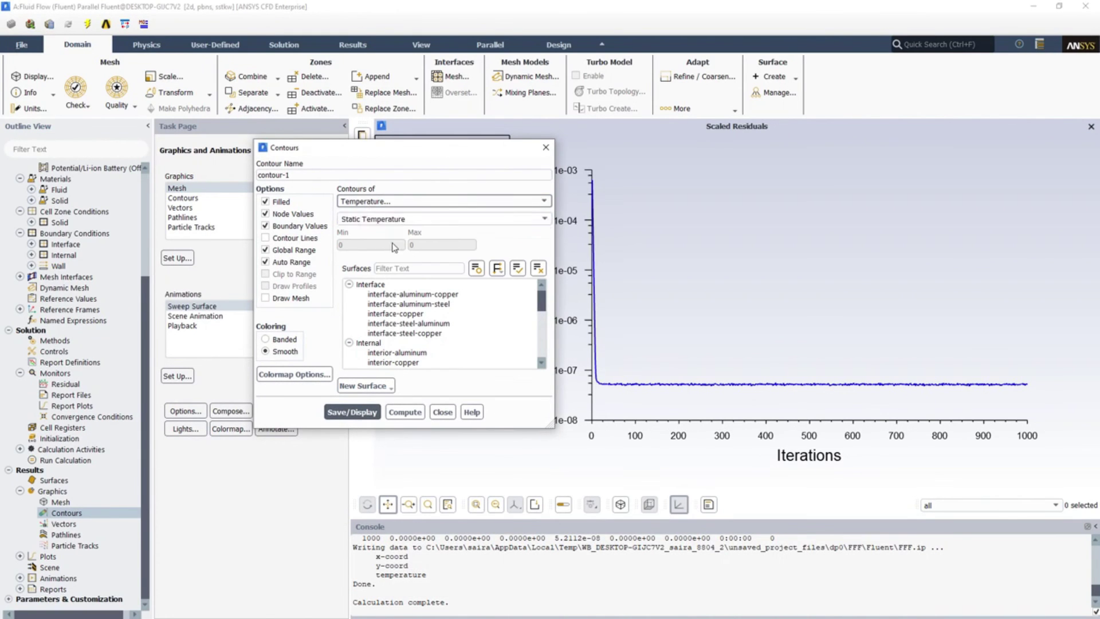
left_click(517, 269)
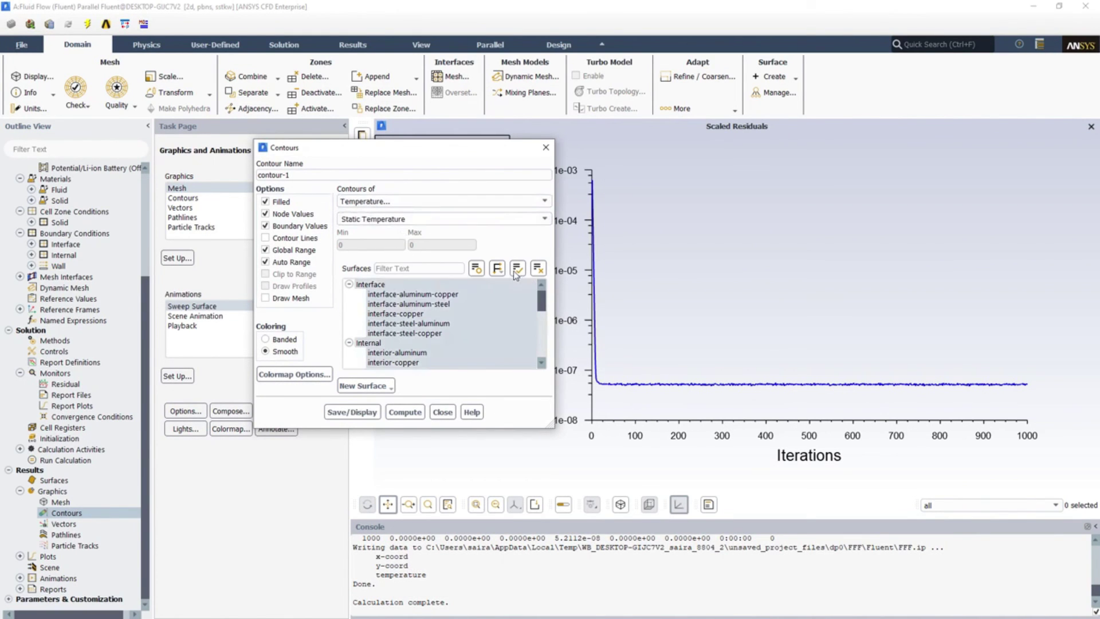
left_click(356, 412)
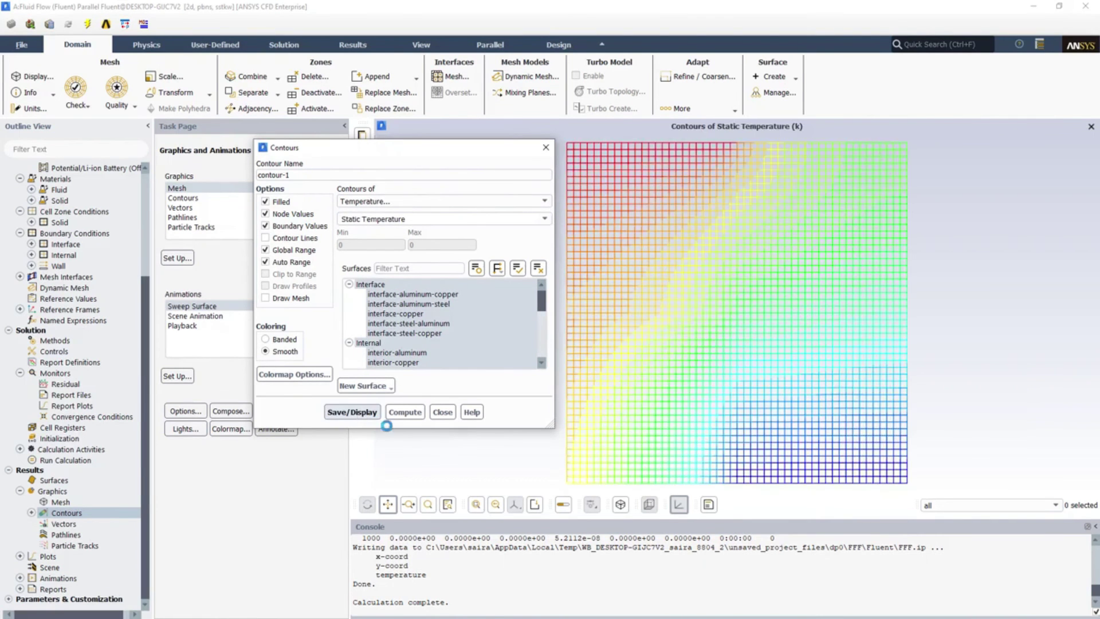
left_click(443, 412)
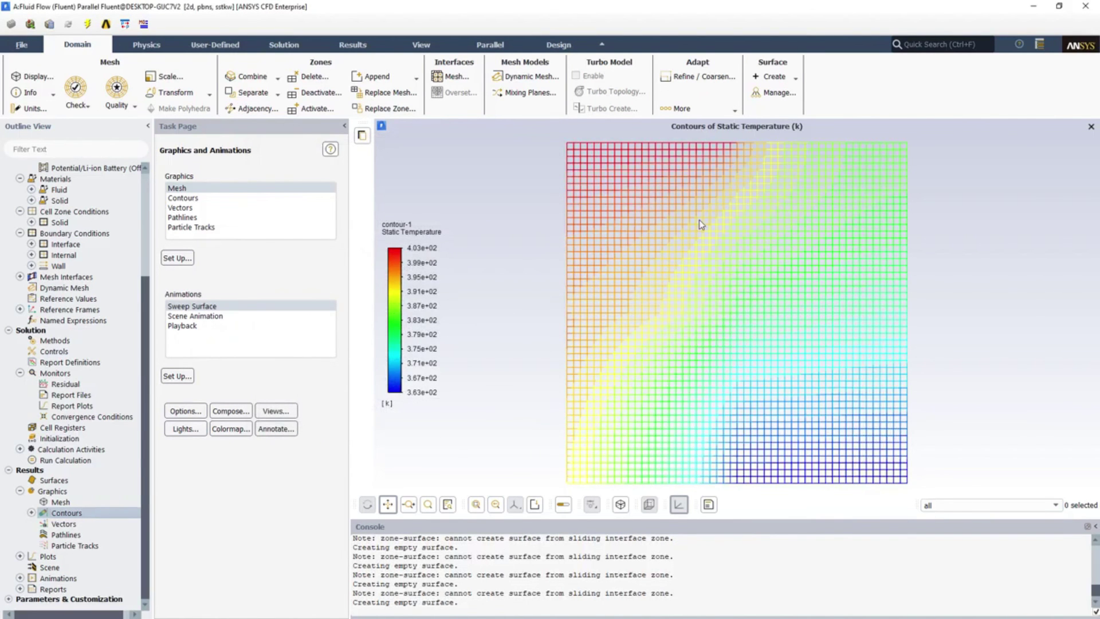